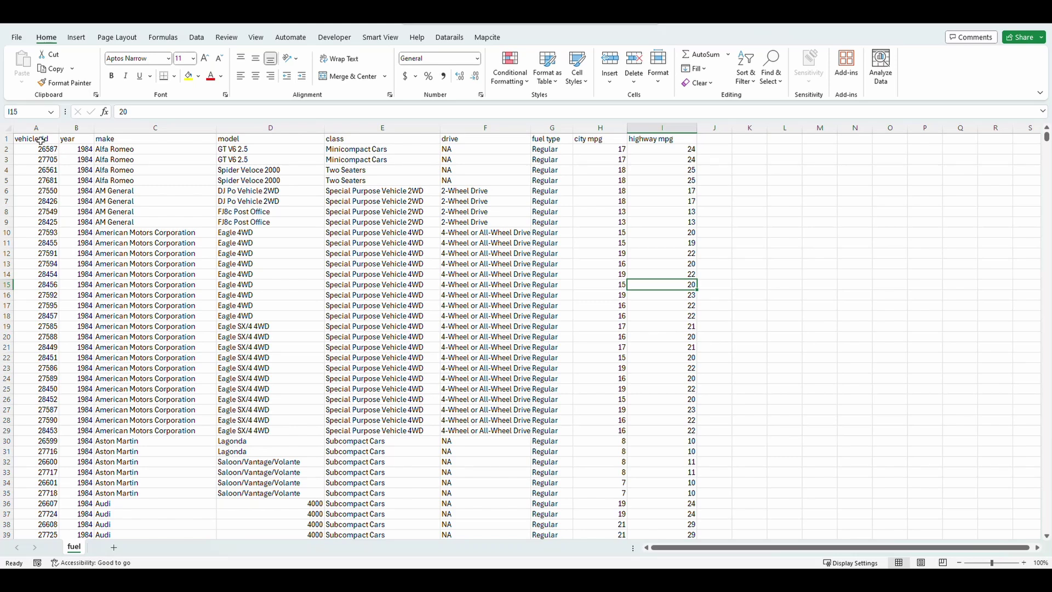
Convert the fuel data range A1:I38114 into a table that uses its first row as headers.
left_click(40, 140)
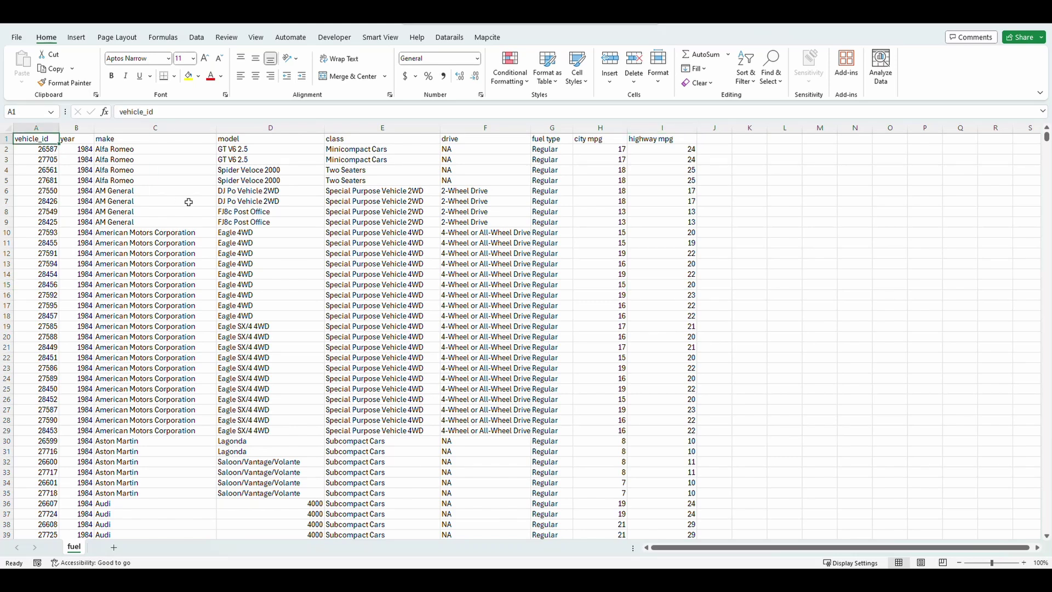
key("ctrl+t")
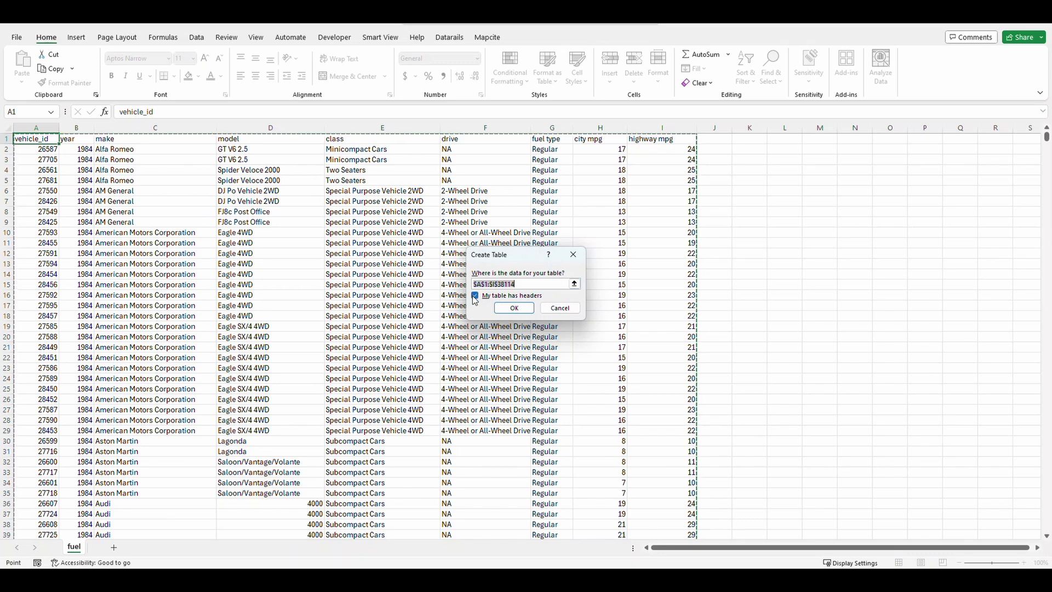
left_click(510, 311)
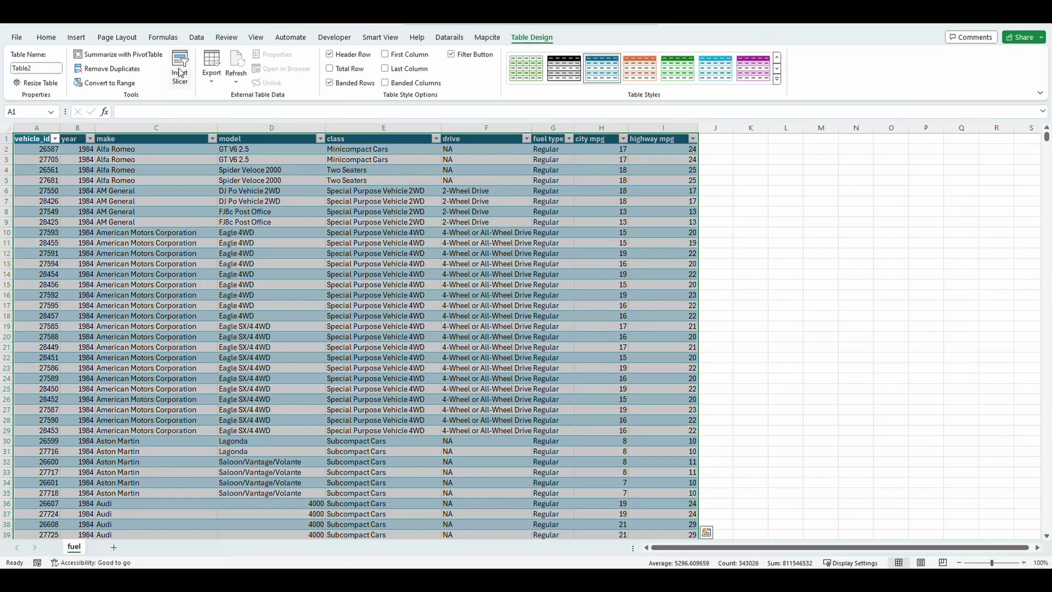
Rename the table from Table2 to Fuel in the Table Design name box.
left_click(76, 39)
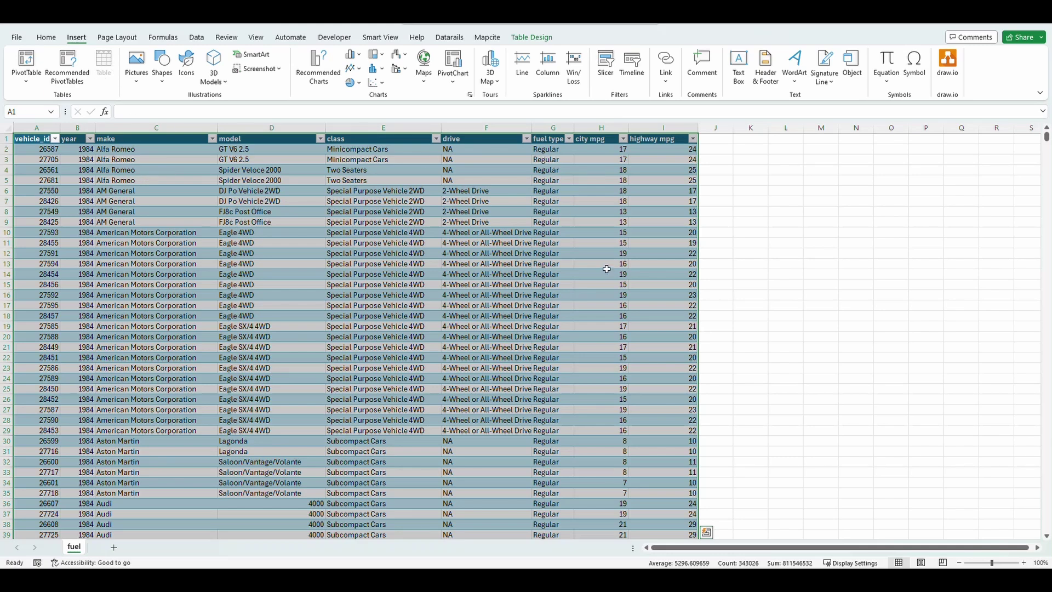
left_click(244, 252)
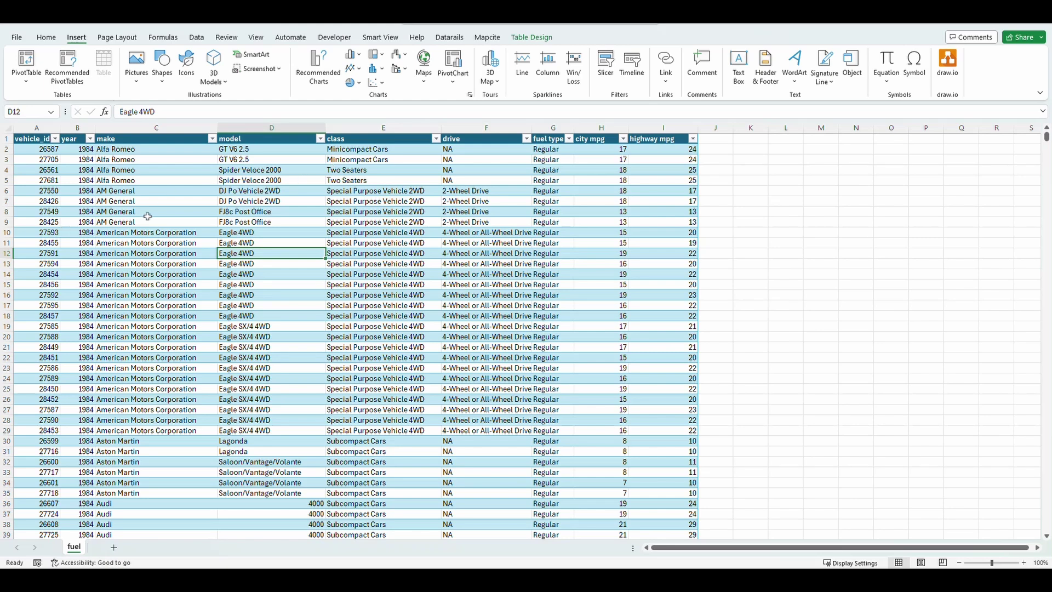
left_click(531, 37)
left_click(46, 68)
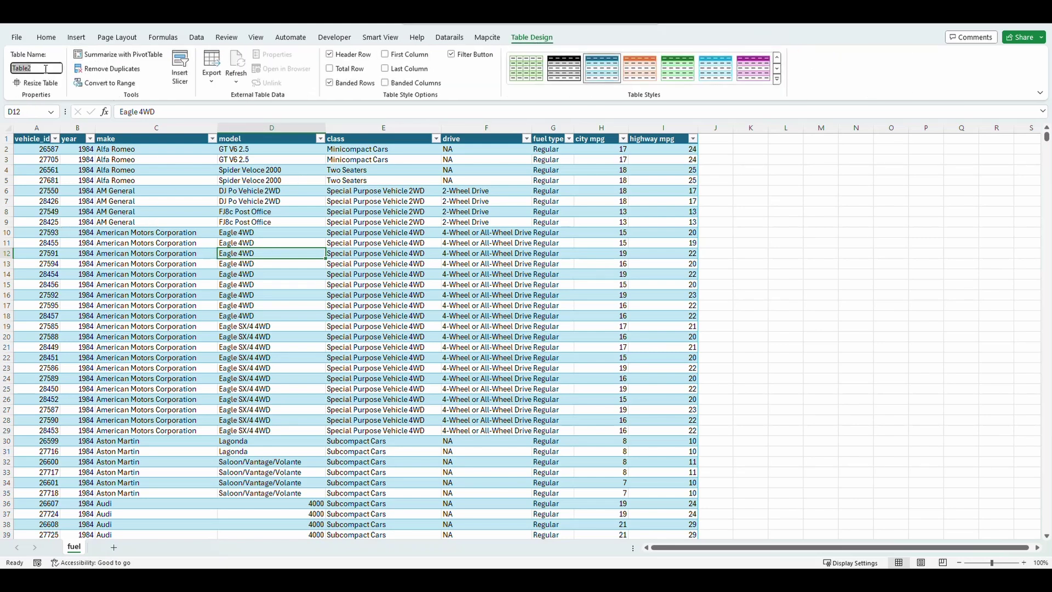
type("Fuel")
left_click_drag(156, 264, 156, 273)
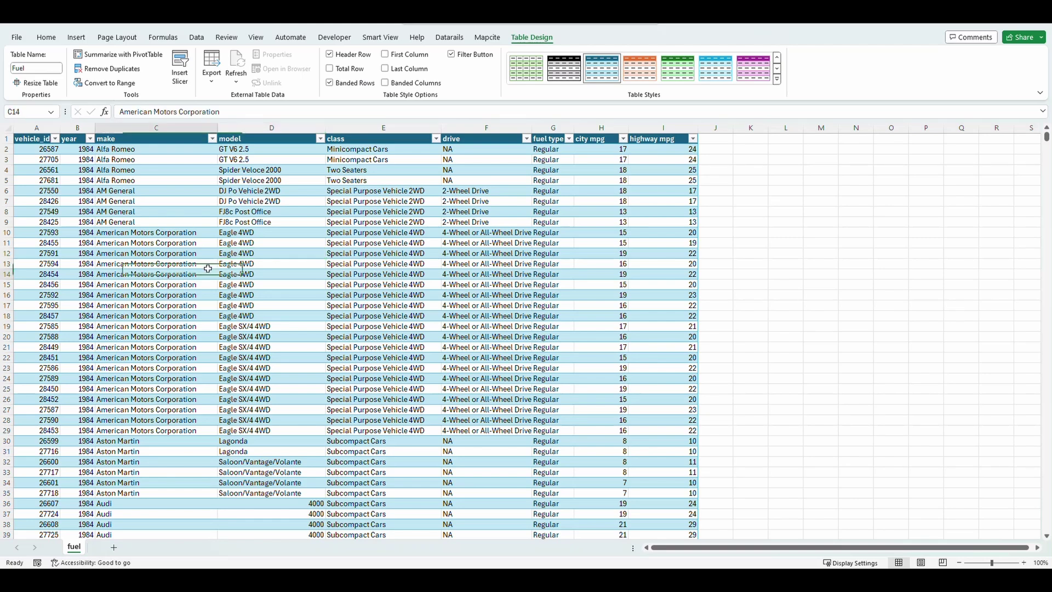
left_click(210, 171)
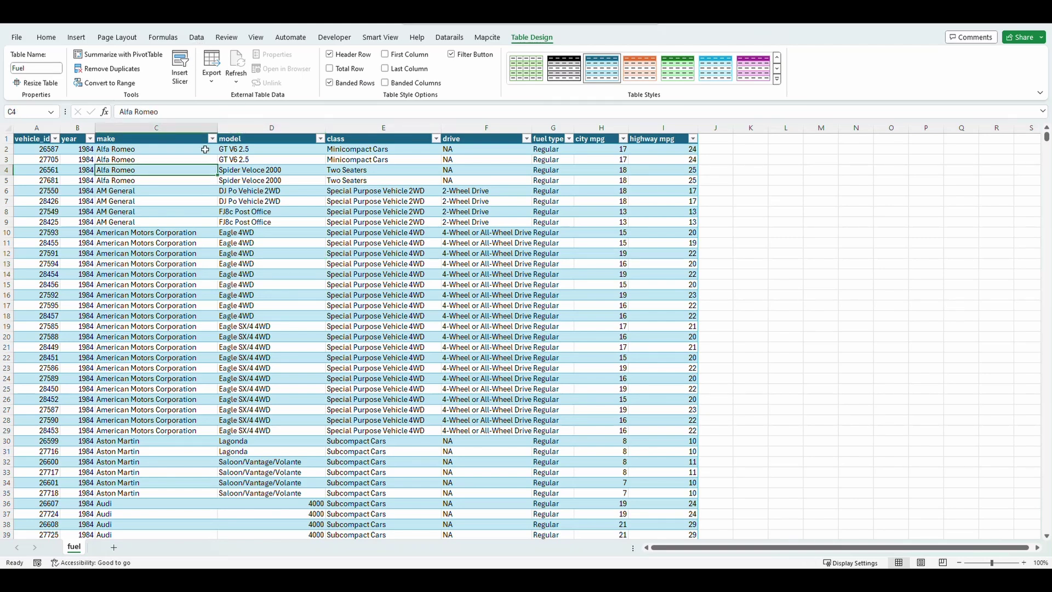
left_click(197, 38)
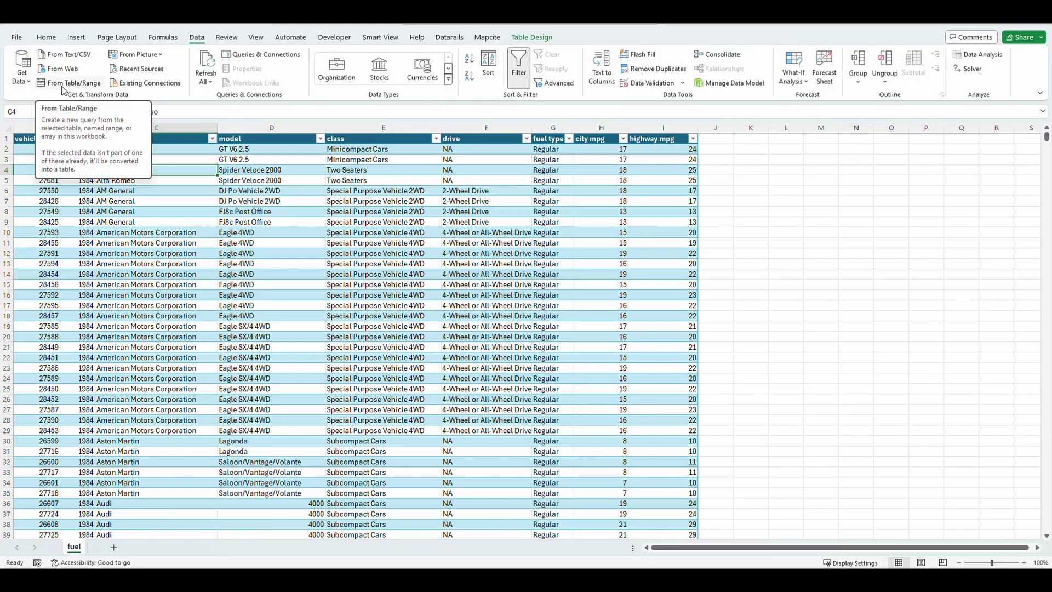
Load the Fuel table into Power Query and inspect its model and year values.
left_click(91, 86)
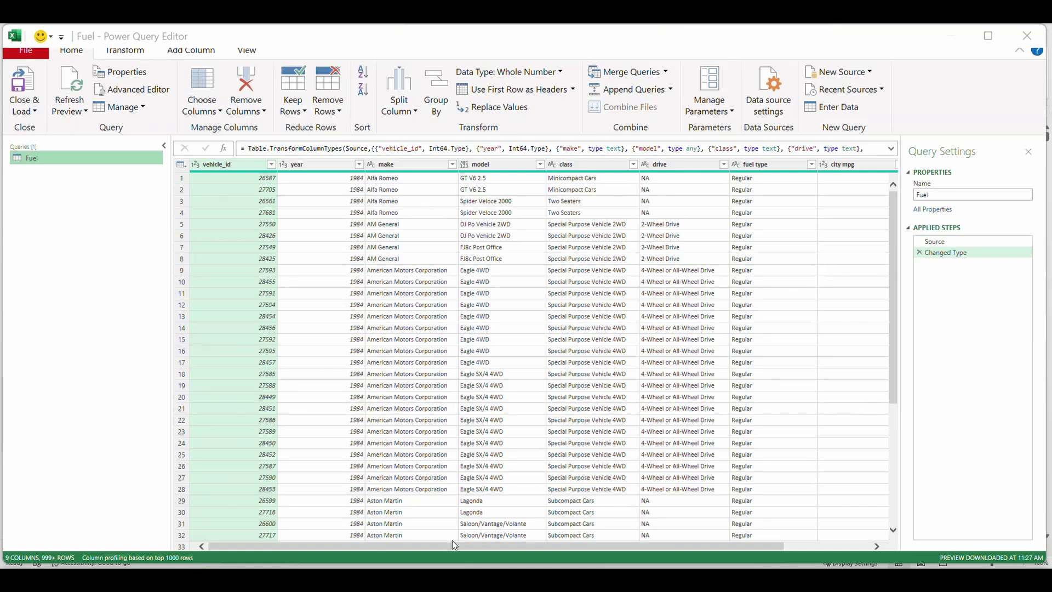
scroll(454, 545, "right", 3)
scroll(530, 543, "left", 3)
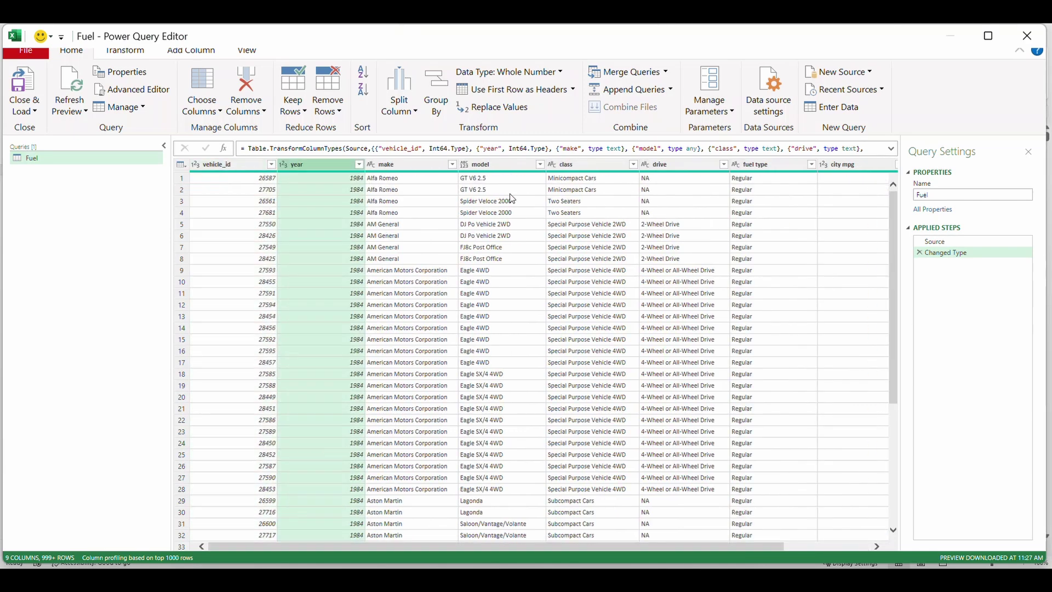
left_click(486, 214)
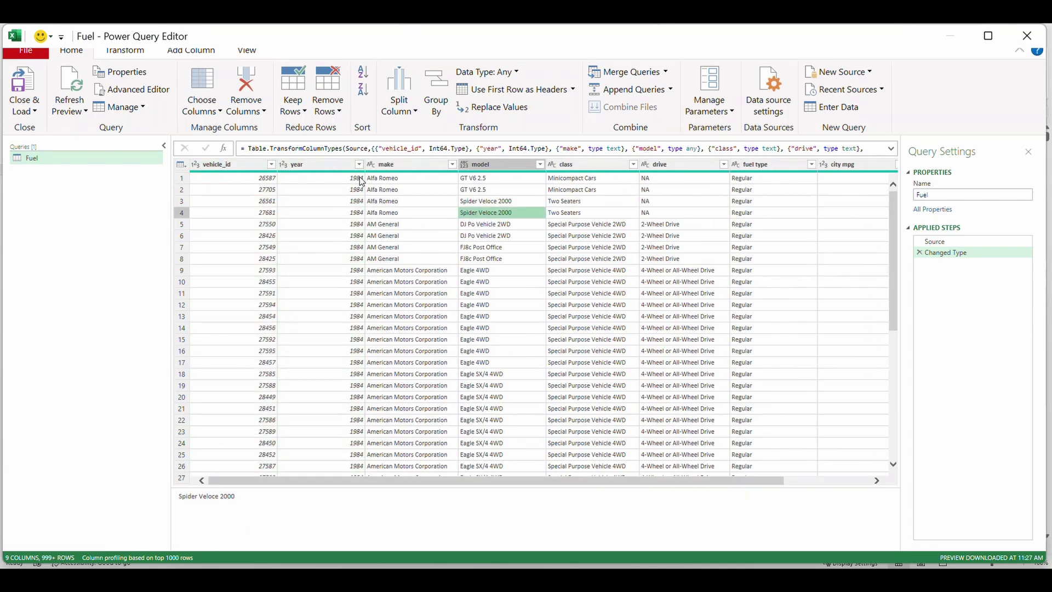
left_click(357, 179)
left_click(357, 190)
left_click(357, 202)
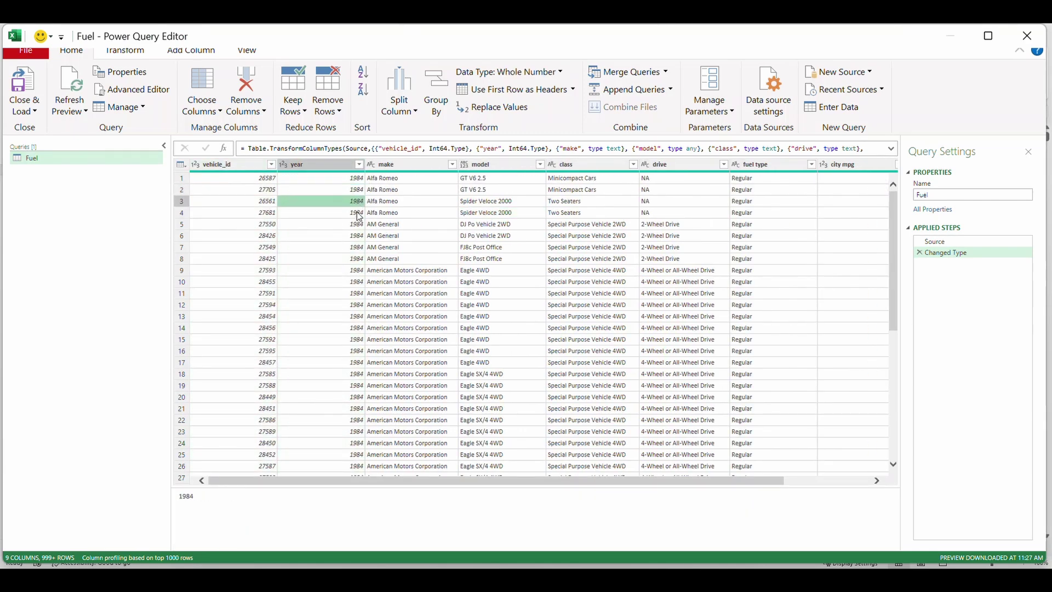
left_click(357, 213)
left_click(357, 225)
left_click(358, 259)
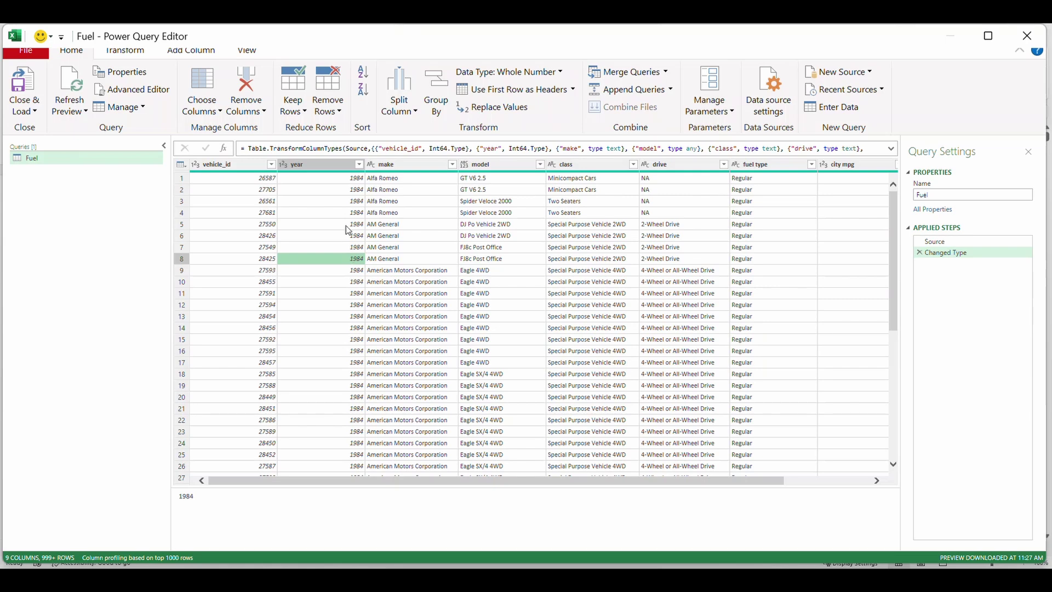
Select the year column and bring up Group By for it.
left_click(384, 165)
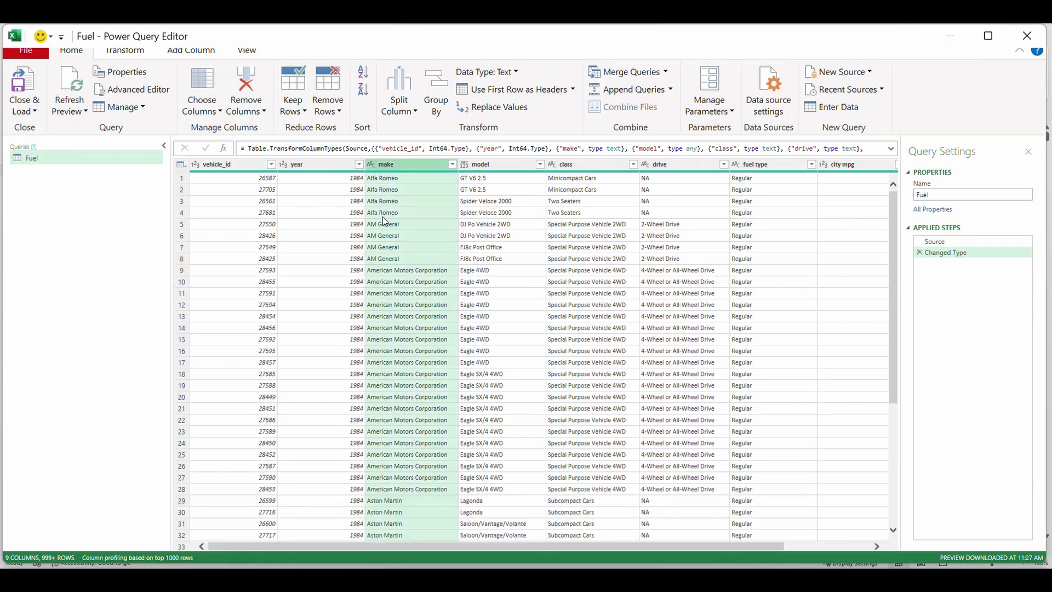
left_click(346, 167)
left_click(402, 168)
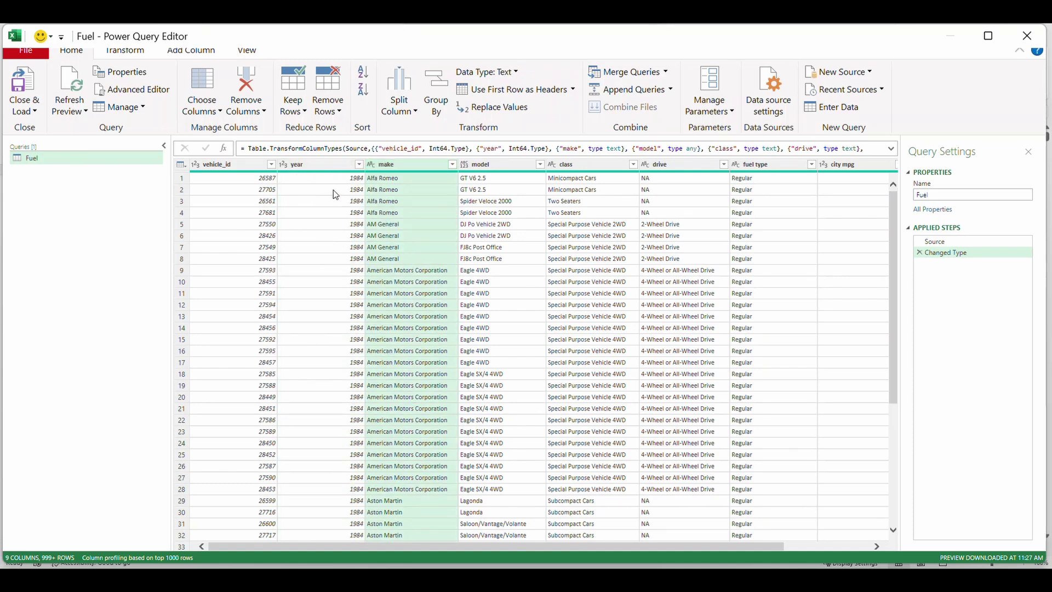
left_click(346, 165)
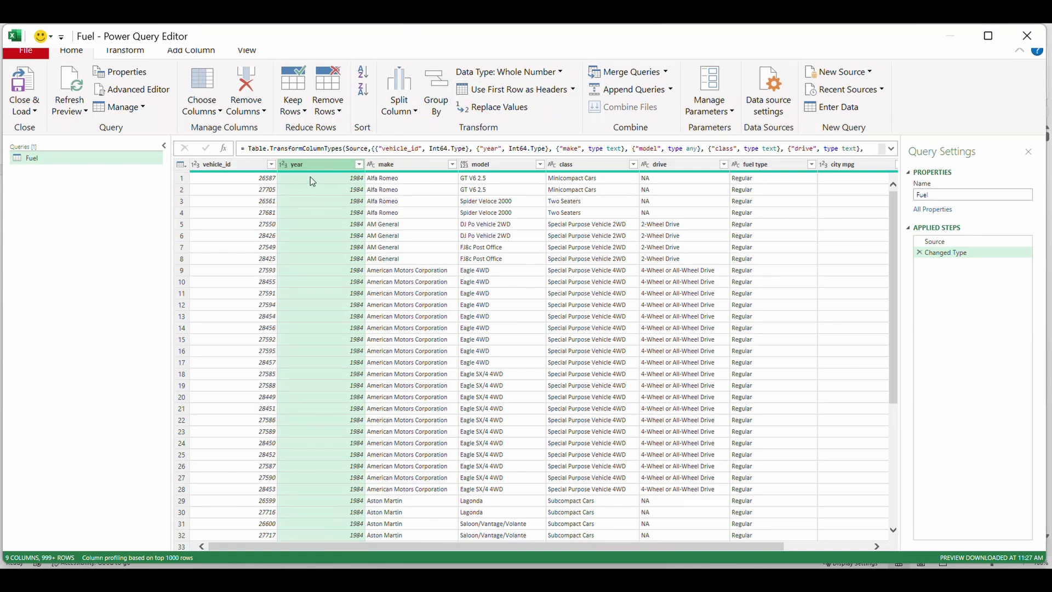
left_click(482, 73)
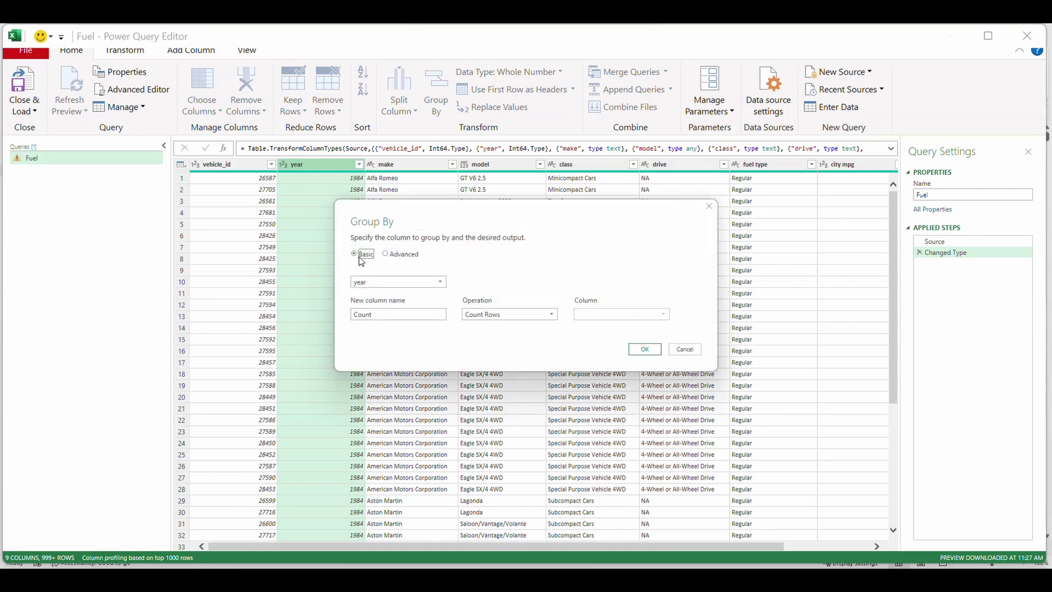
left_click(644, 349)
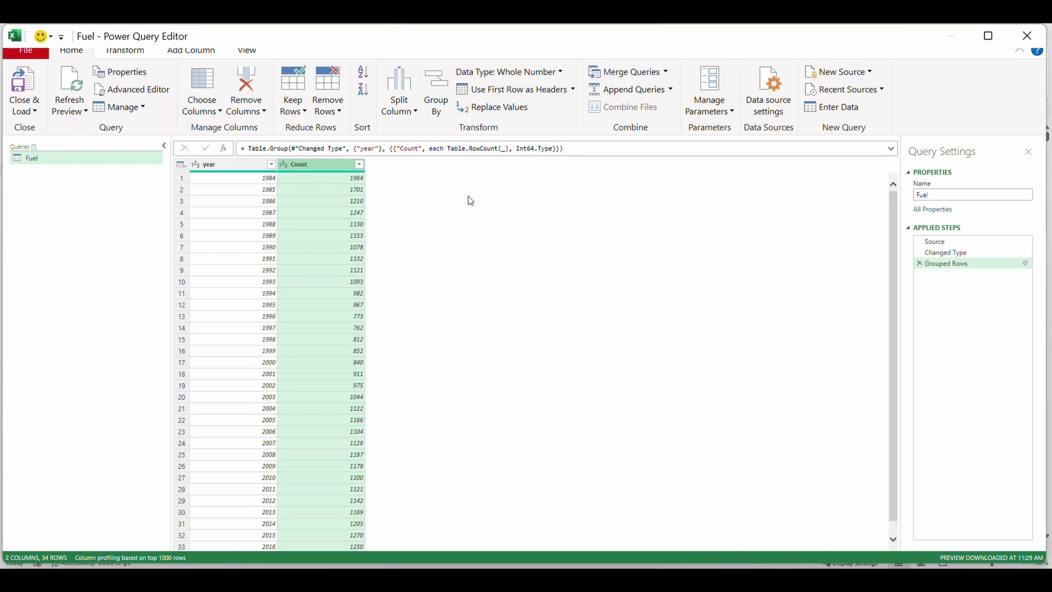
left_click(258, 179)
left_click_drag(258, 189, 252, 251)
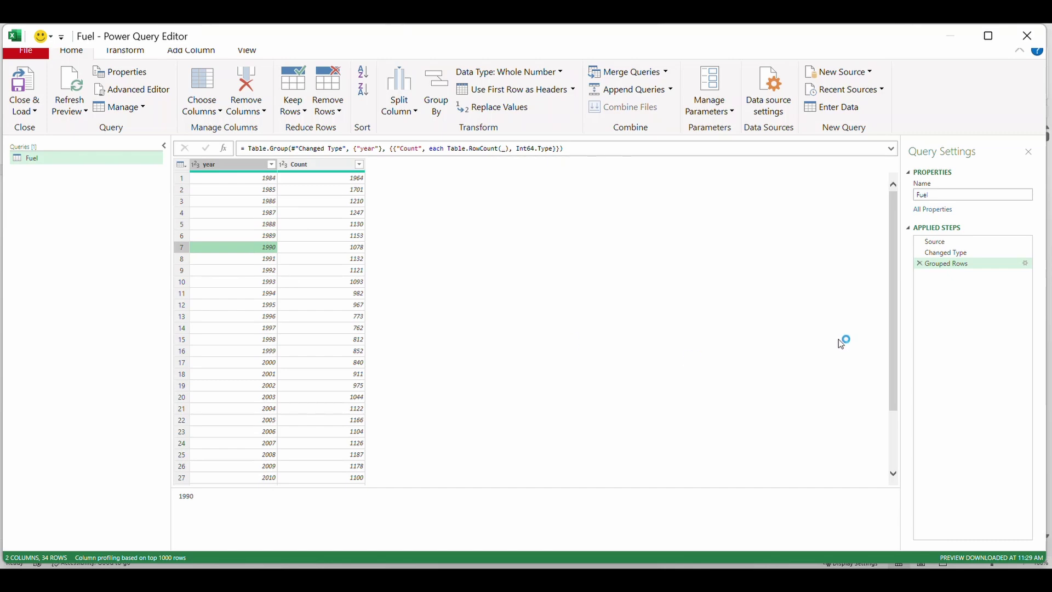
left_click(919, 264)
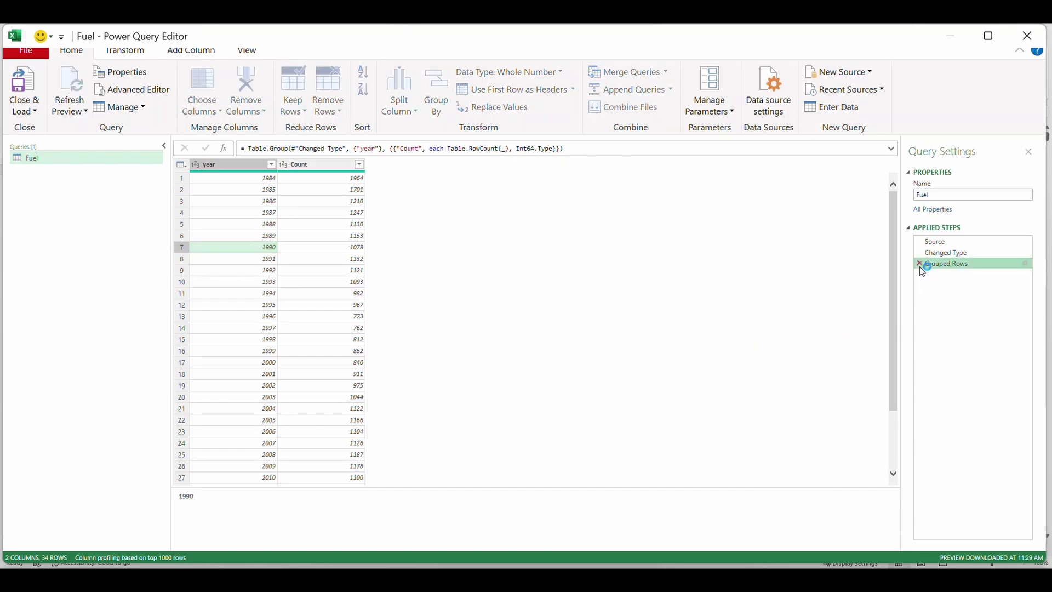
Select the year, make, model, class, drive and fuel type columns and open Group By.
left_click(320, 164)
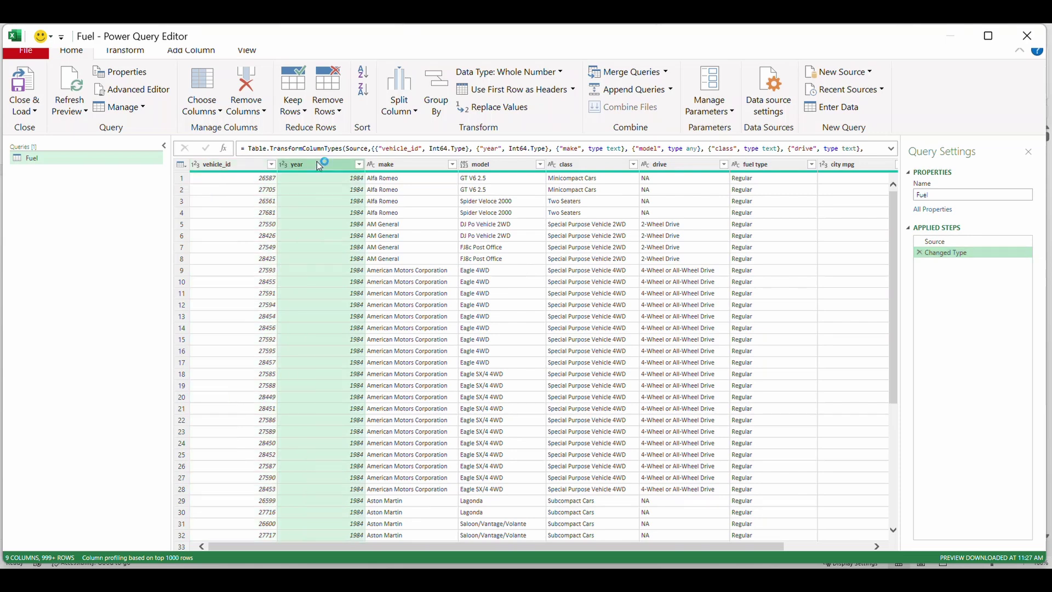
left_click(398, 165, "ctrl")
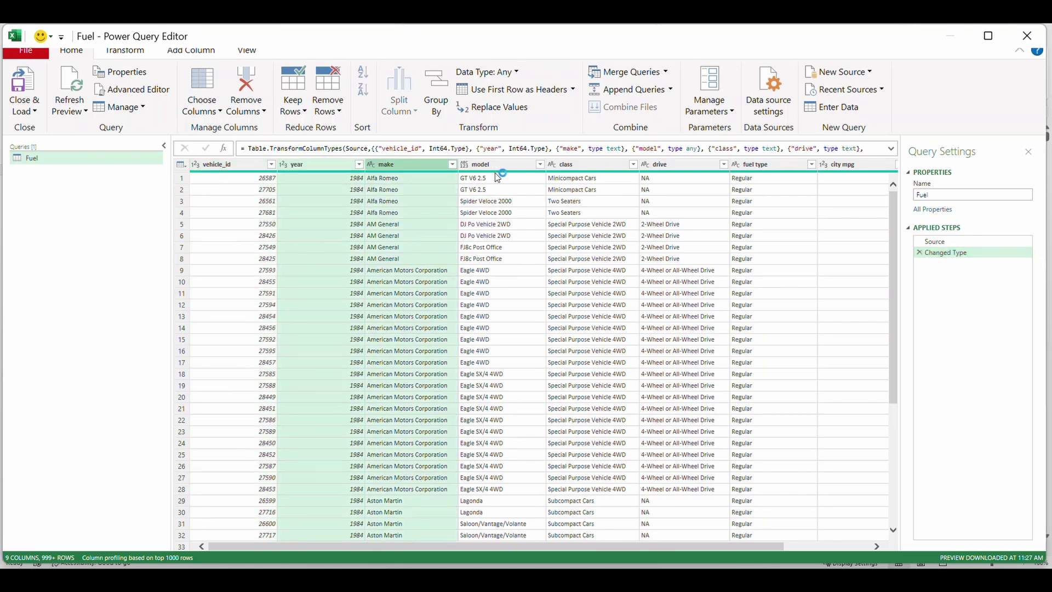
left_click(496, 170, "ctrl")
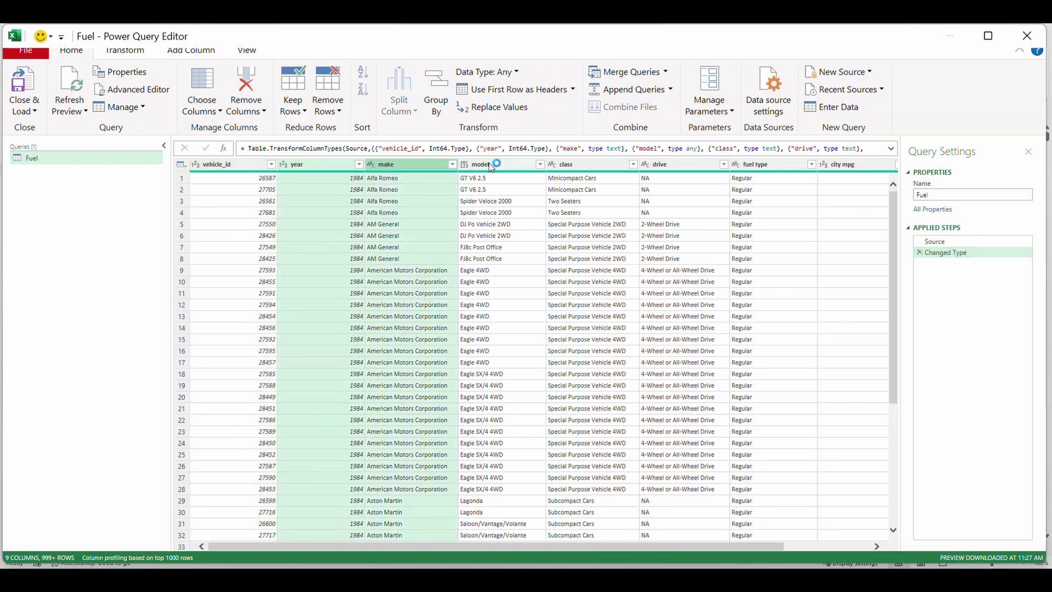
left_click(582, 167, "ctrl")
left_click(678, 166, "ctrl")
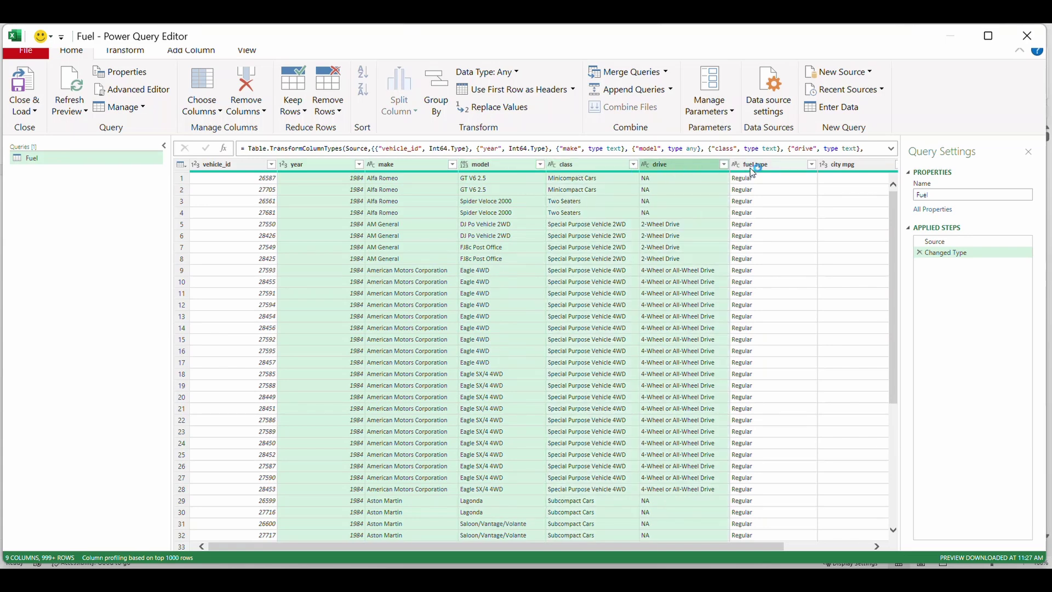
left_click(753, 166, "ctrl")
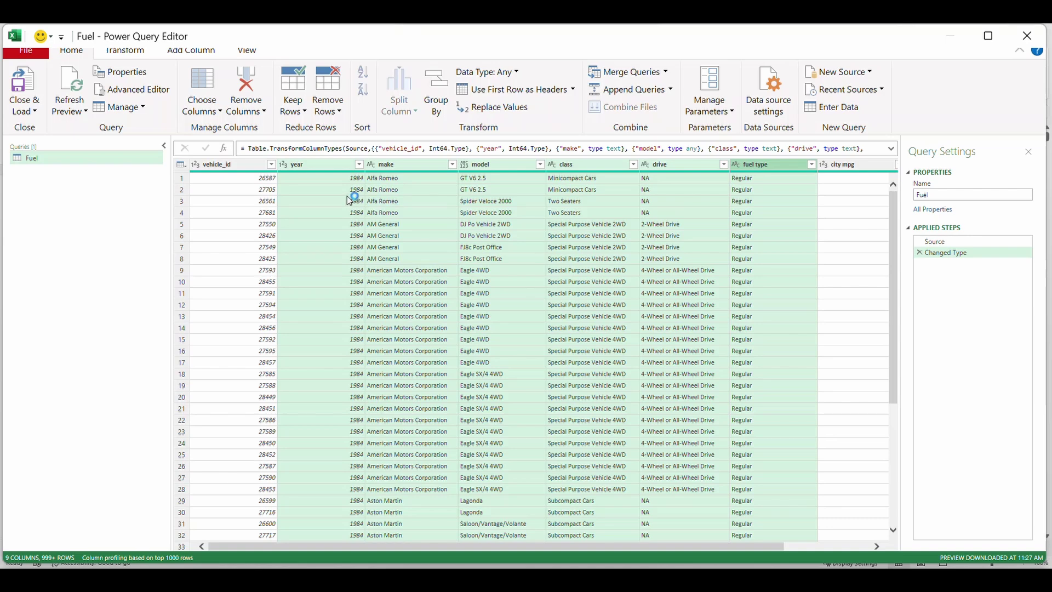
left_click(327, 166)
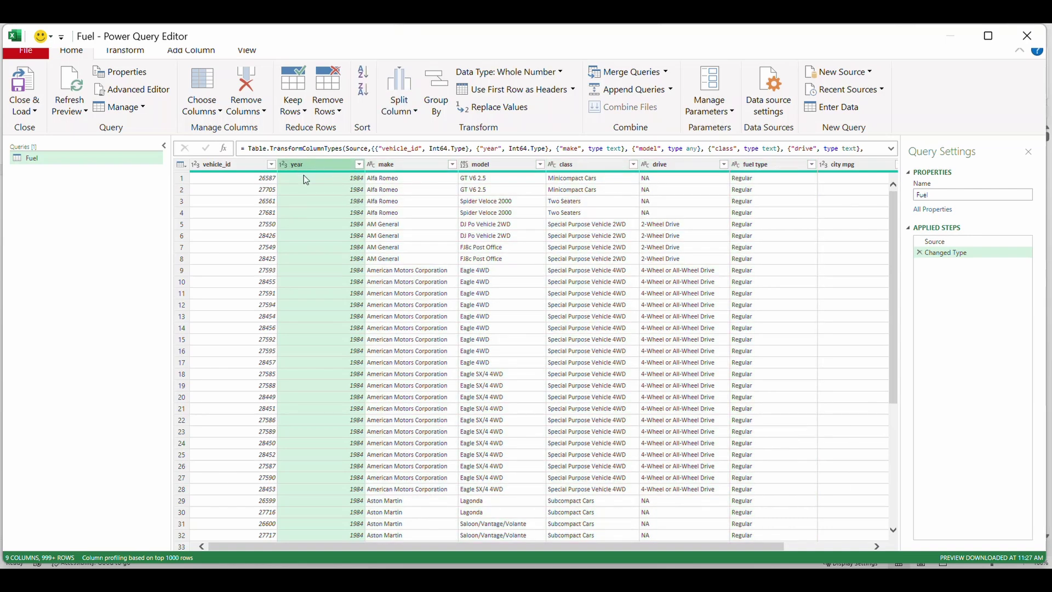
left_click_drag(394, 168, 775, 170)
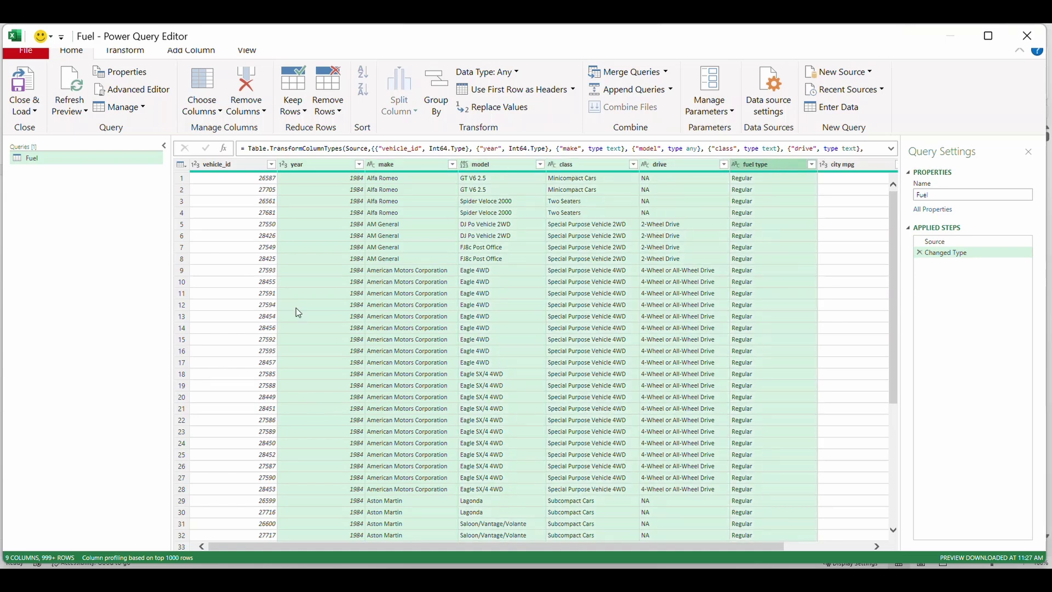
left_click_drag(676, 546, 764, 543)
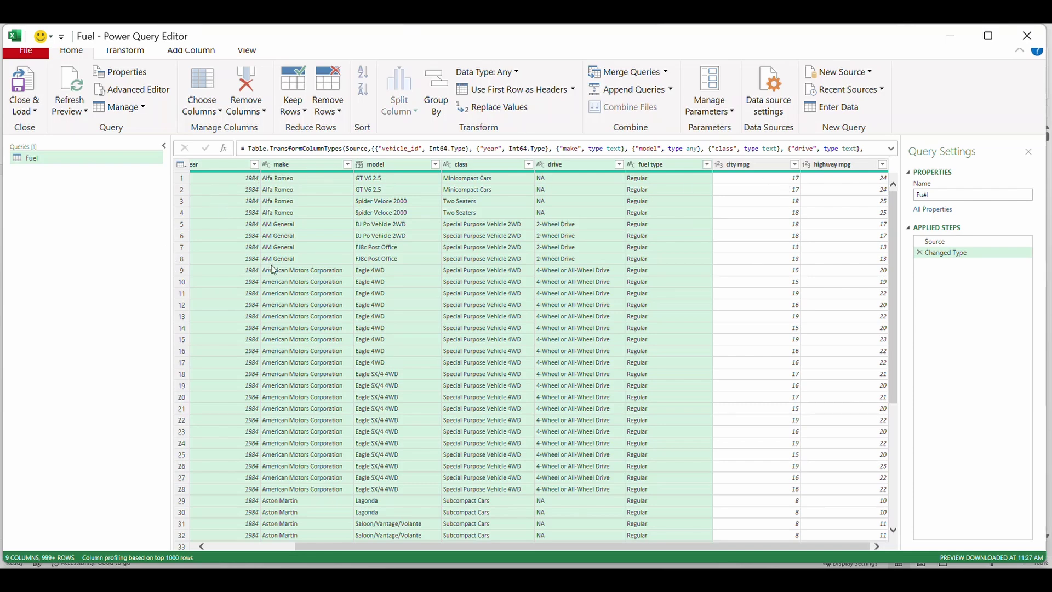
scroll(633, 535, "left", 3)
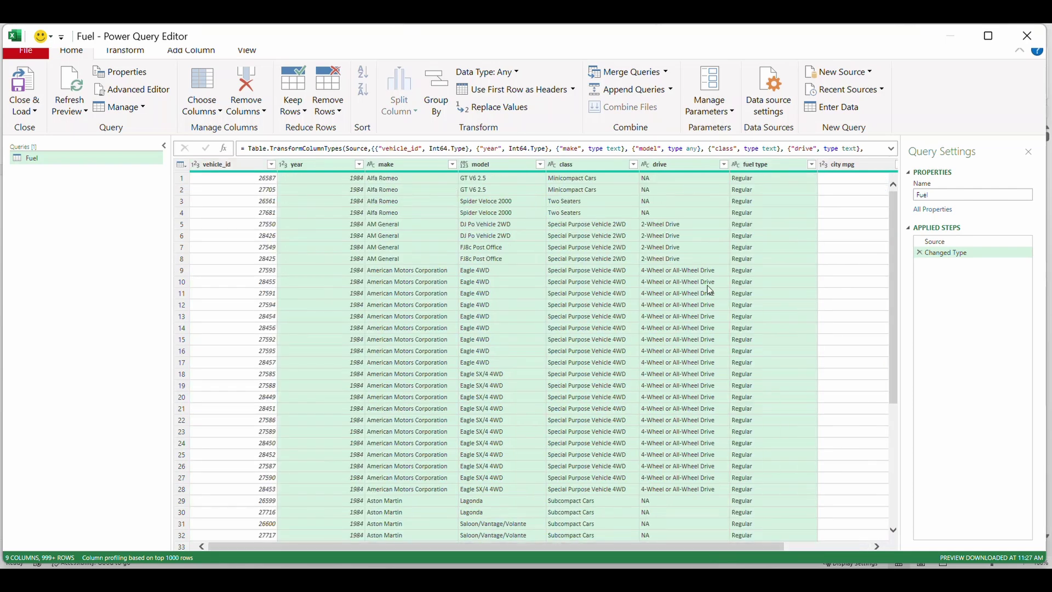
left_click(435, 98)
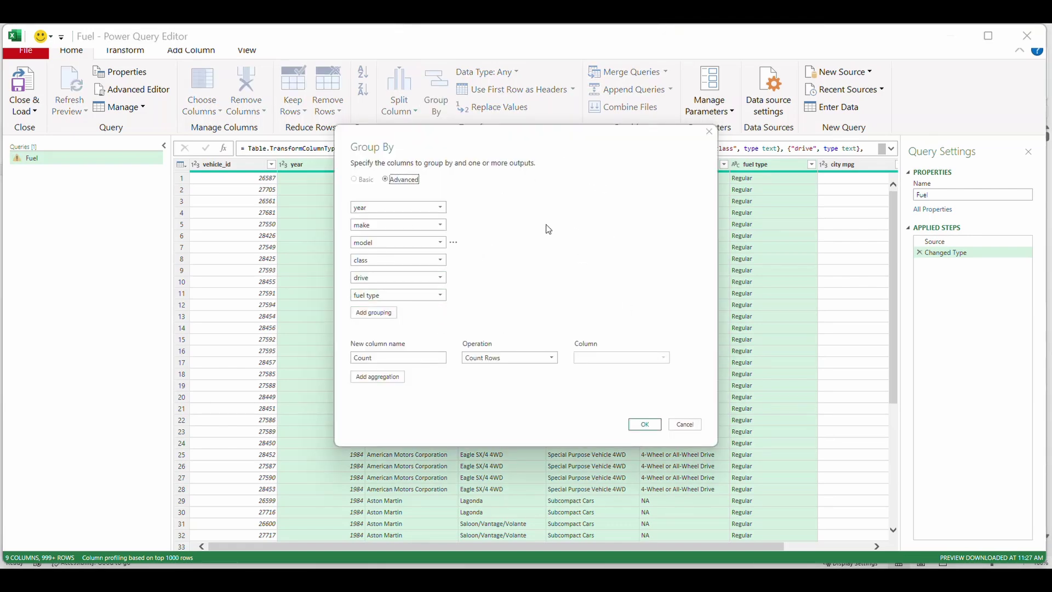
left_click(685, 424)
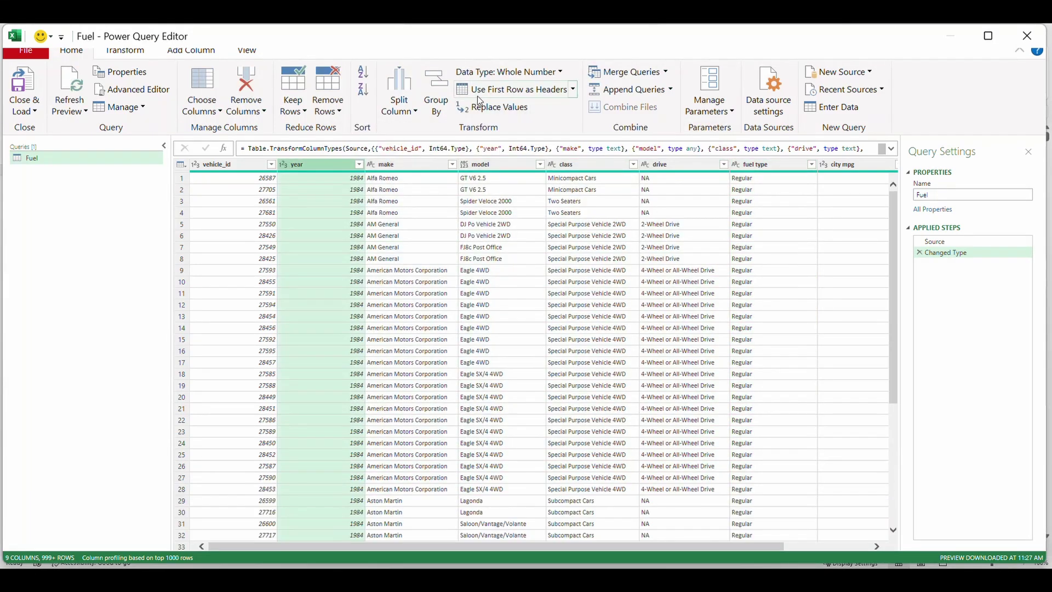
key("alt+h")
key("g")
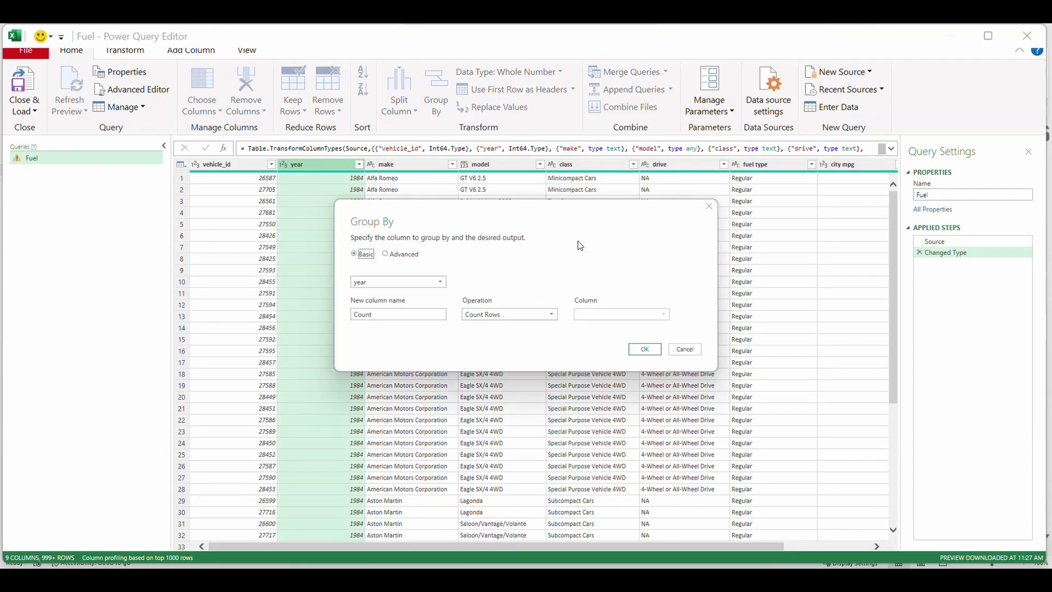
left_click(386, 254)
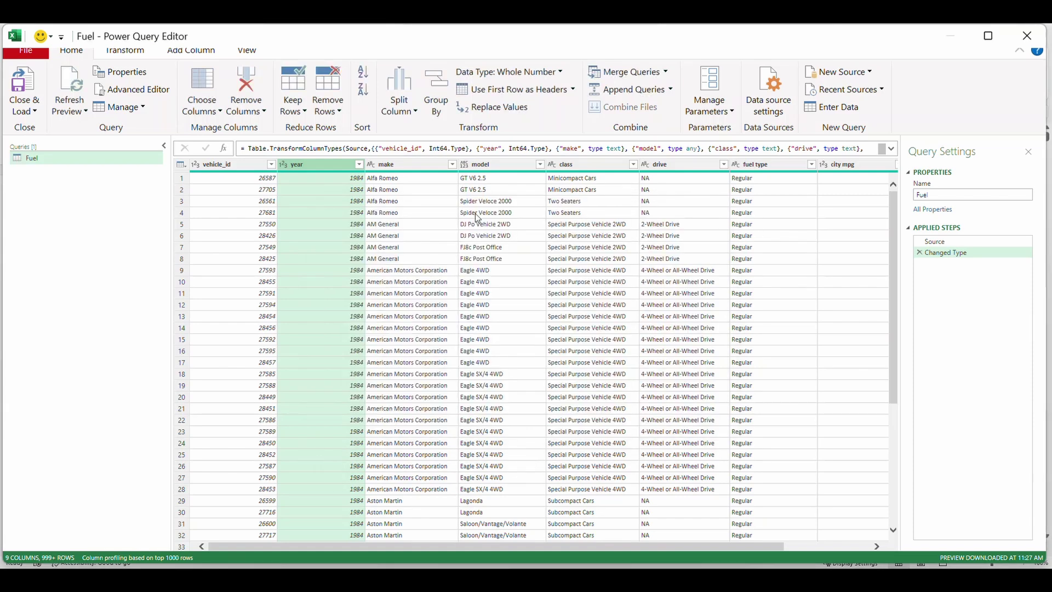
left_click_drag(408, 164, 746, 180)
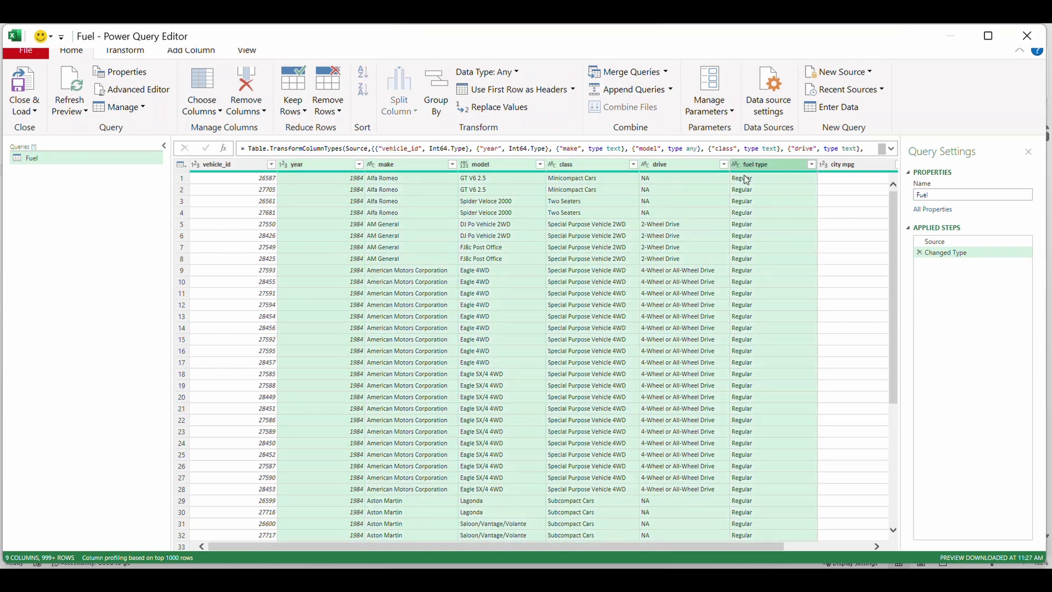
left_click(436, 90)
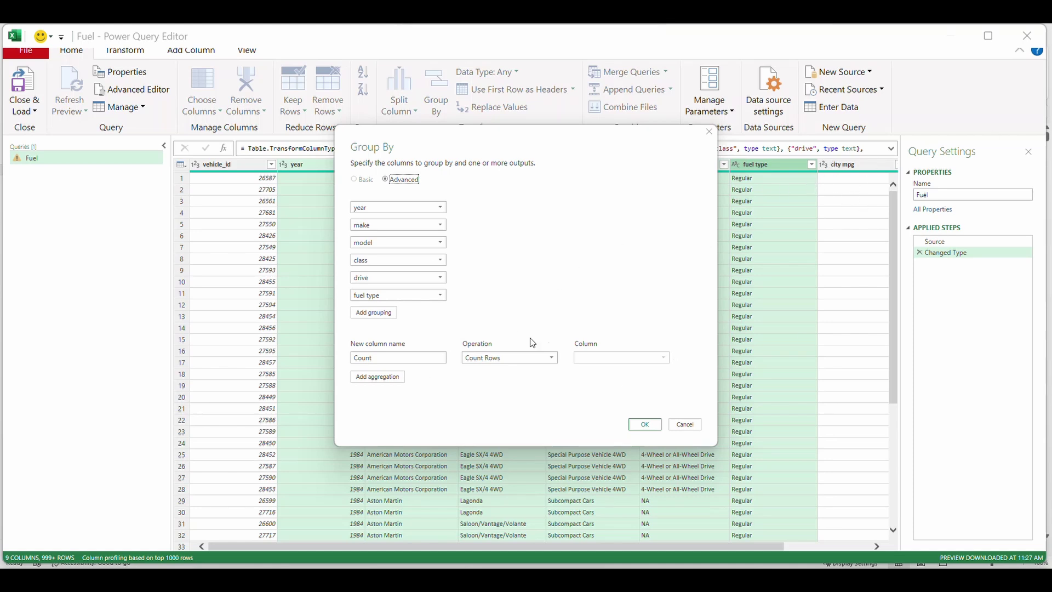
Make the first aggregation a column named City MPG that averages City MPG.
left_click(384, 357)
double_click(384, 358)
key("BackSpace")
type("City MPG")
left_click(485, 358)
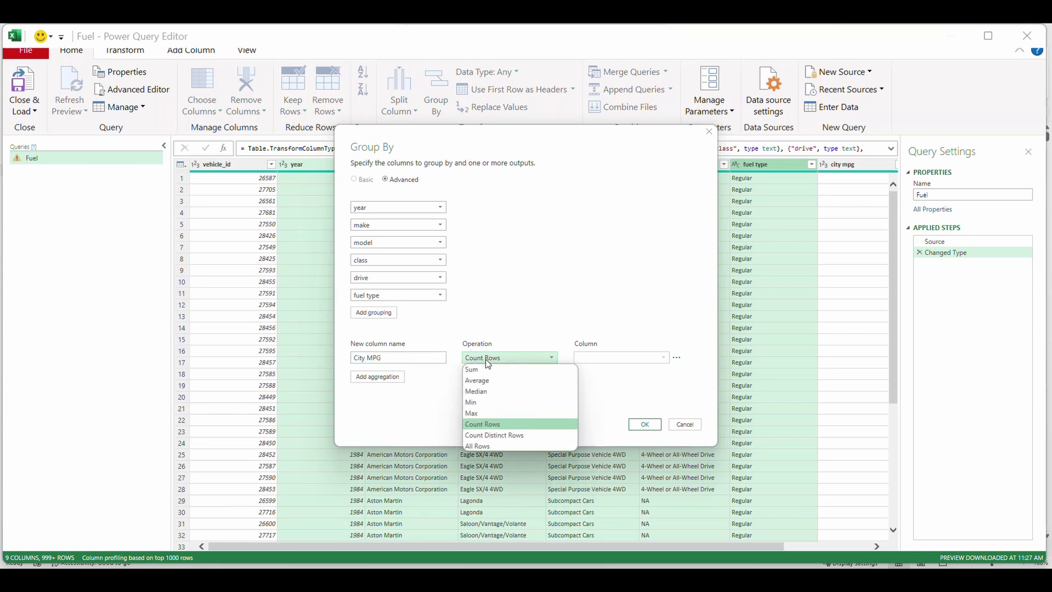
left_click(487, 381)
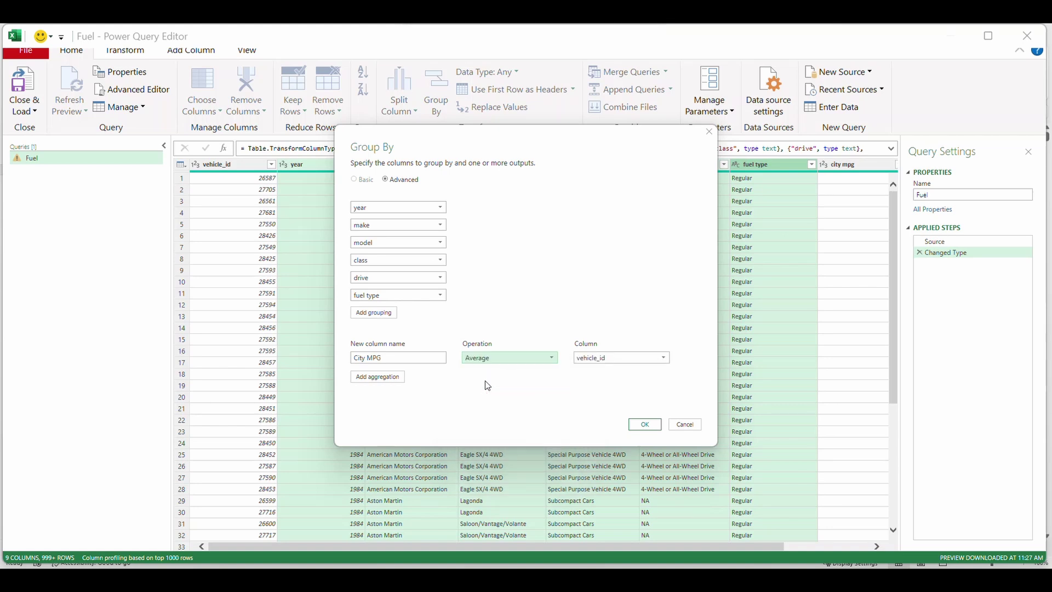
left_click(628, 359)
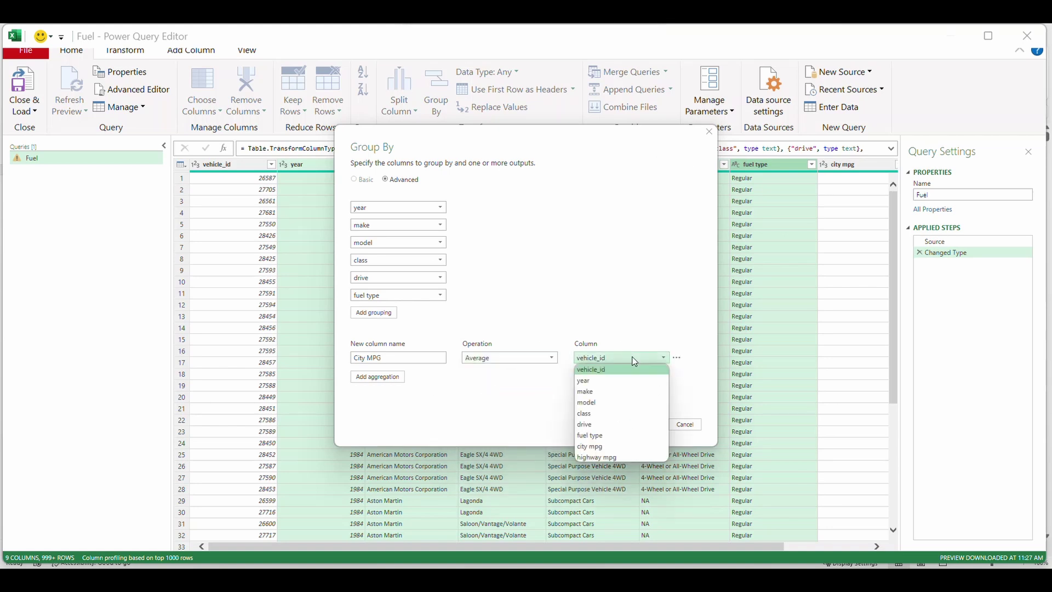
left_click(594, 451)
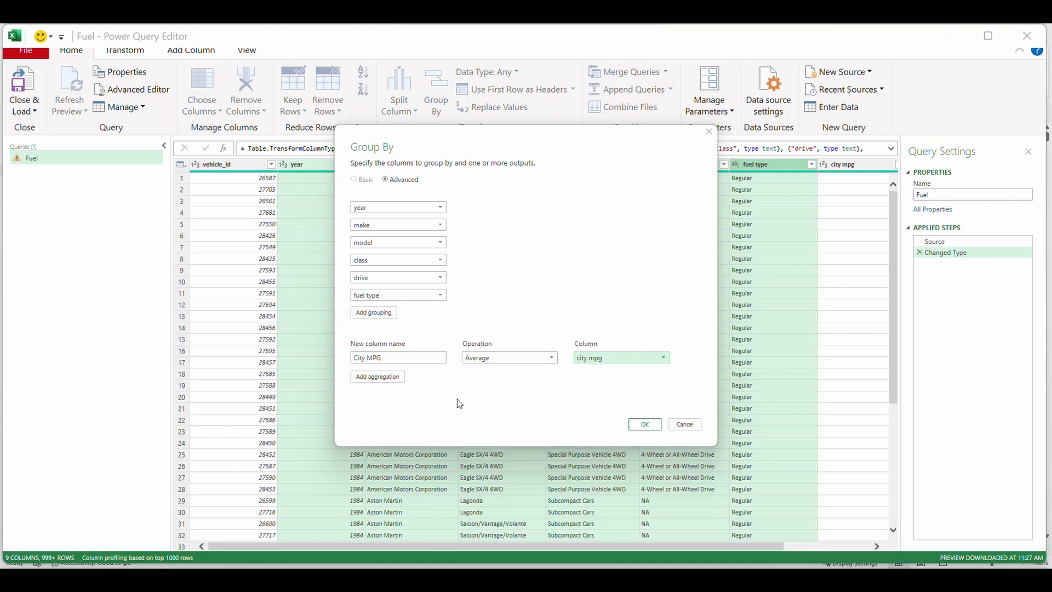
Add a second aggregation averaging HW MPG and apply the grouping.
left_click(378, 377)
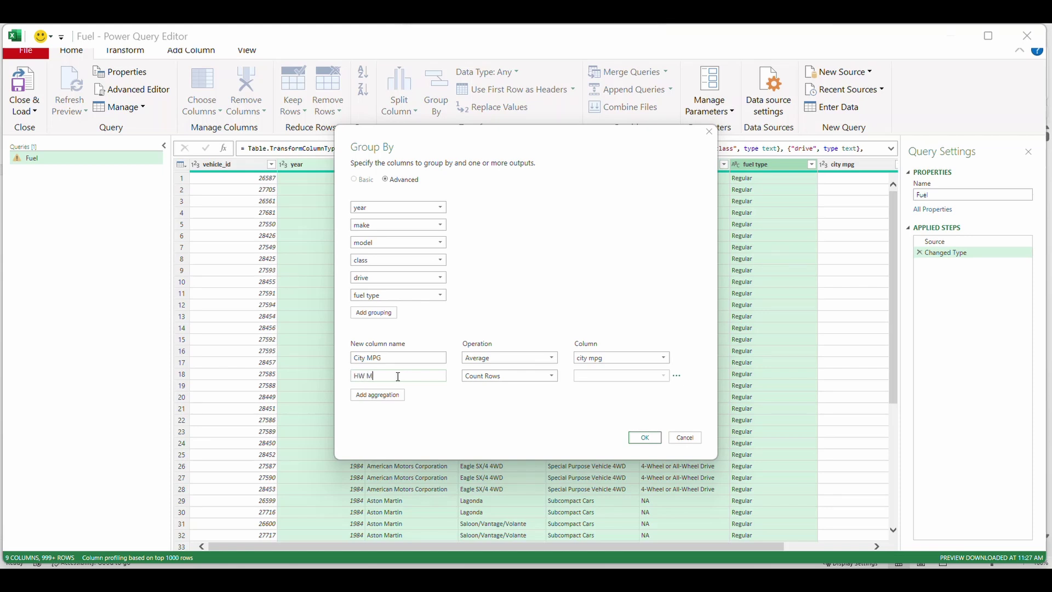
left_click(514, 376)
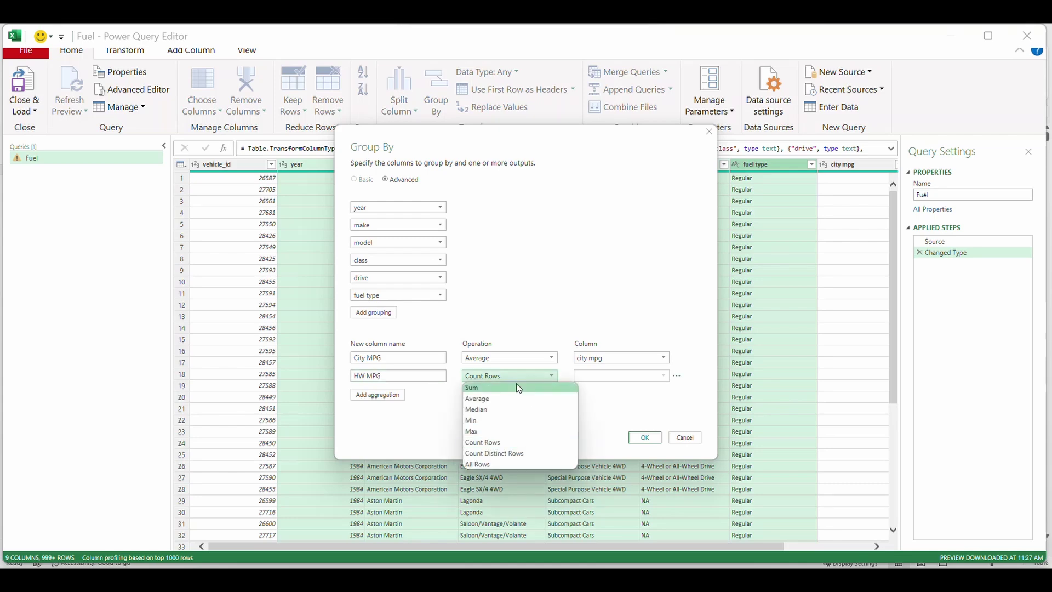
left_click(506, 402)
left_click(617, 375)
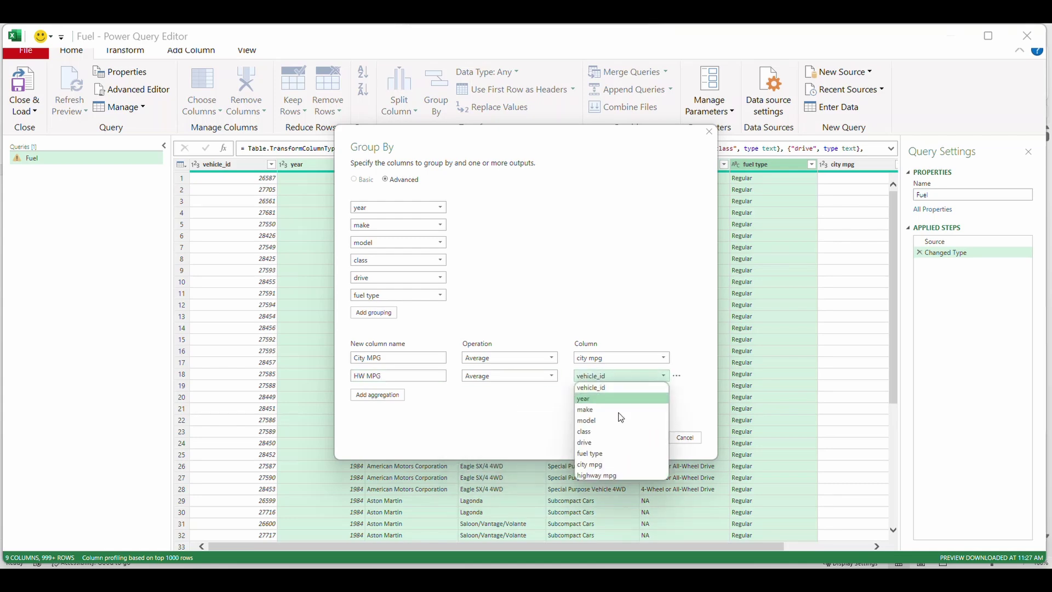
left_click(612, 474)
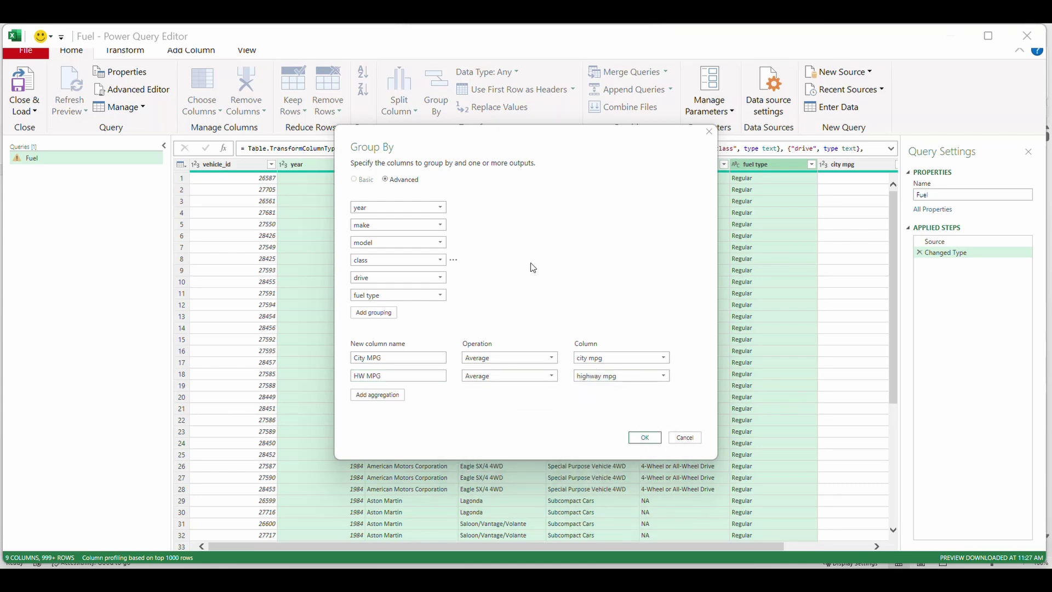
left_click(643, 437)
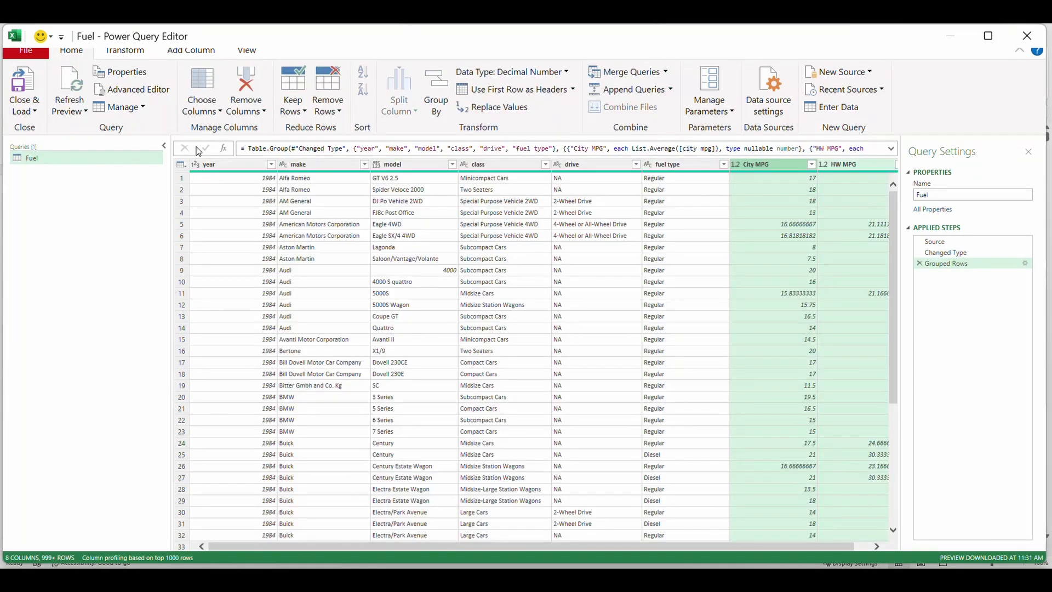
left_click(945, 252)
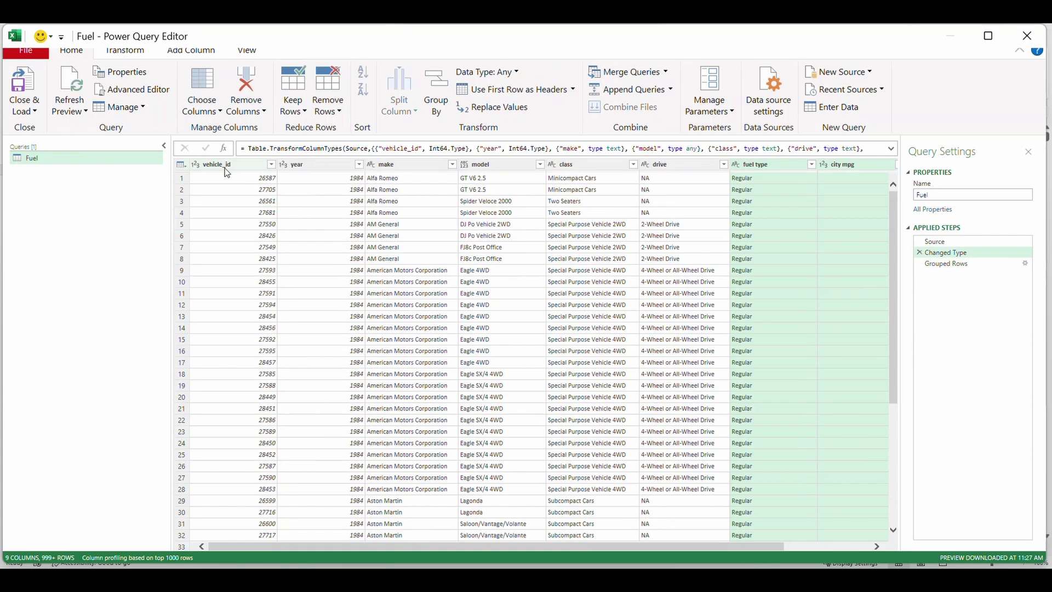
left_click(949, 264)
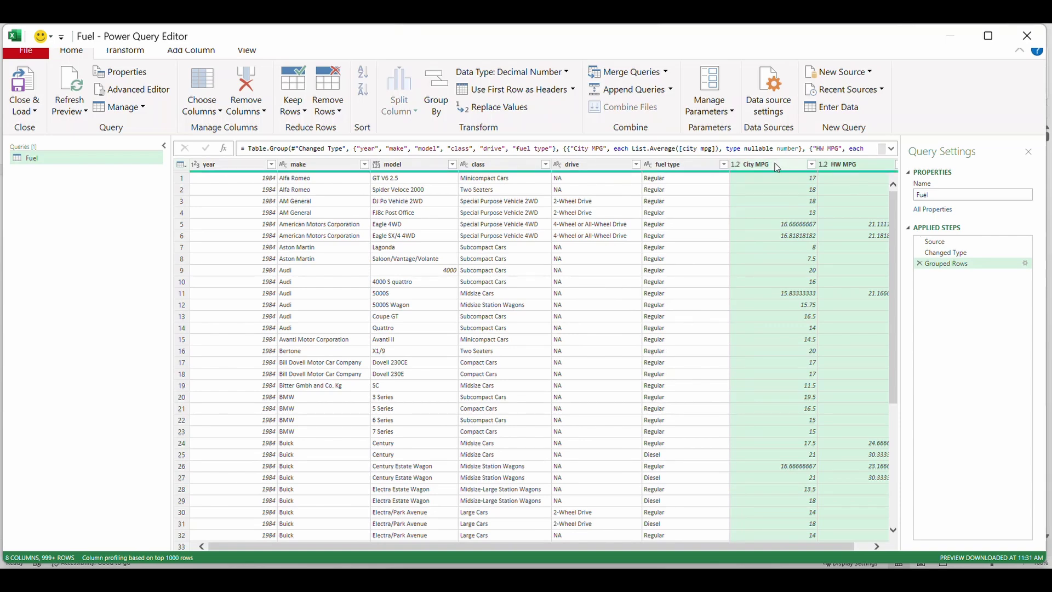
left_click(865, 168)
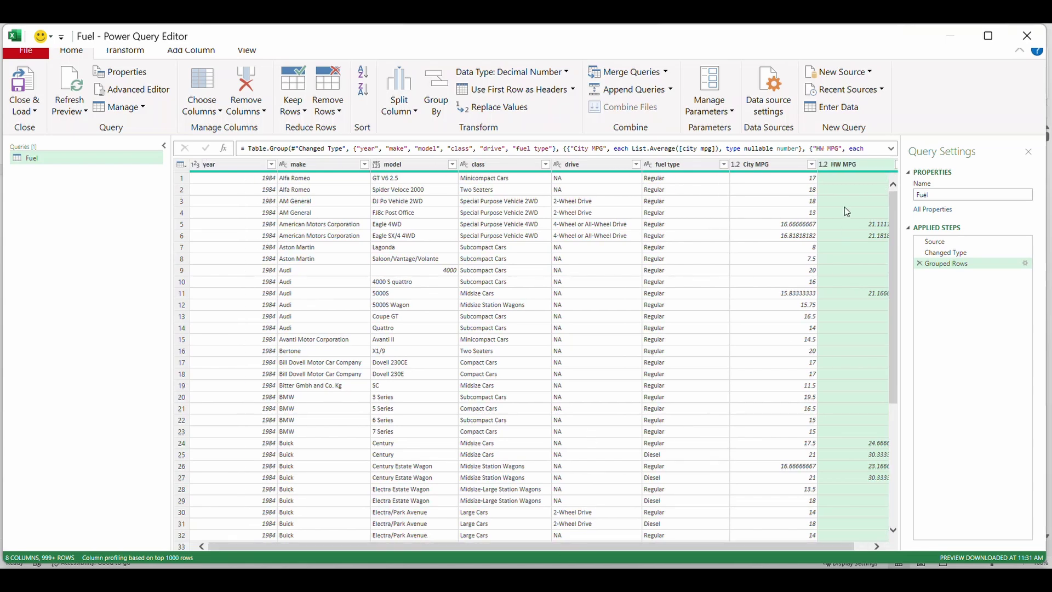
left_click(783, 166, "ctrl")
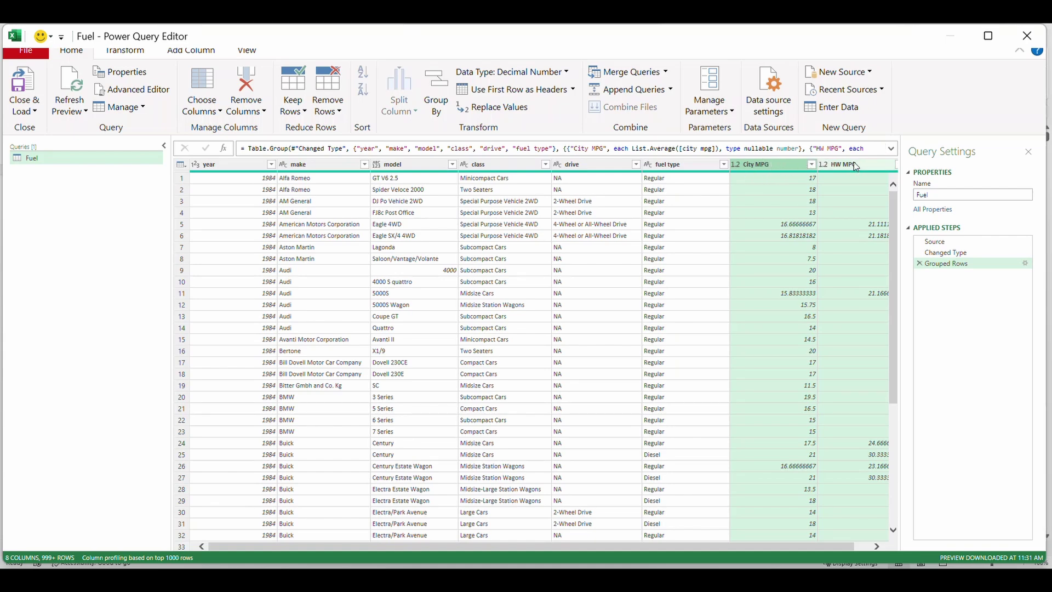
Round the City MPG and HW MPG averages to 2 decimal places, e.g. 16.67.
left_click(126, 51)
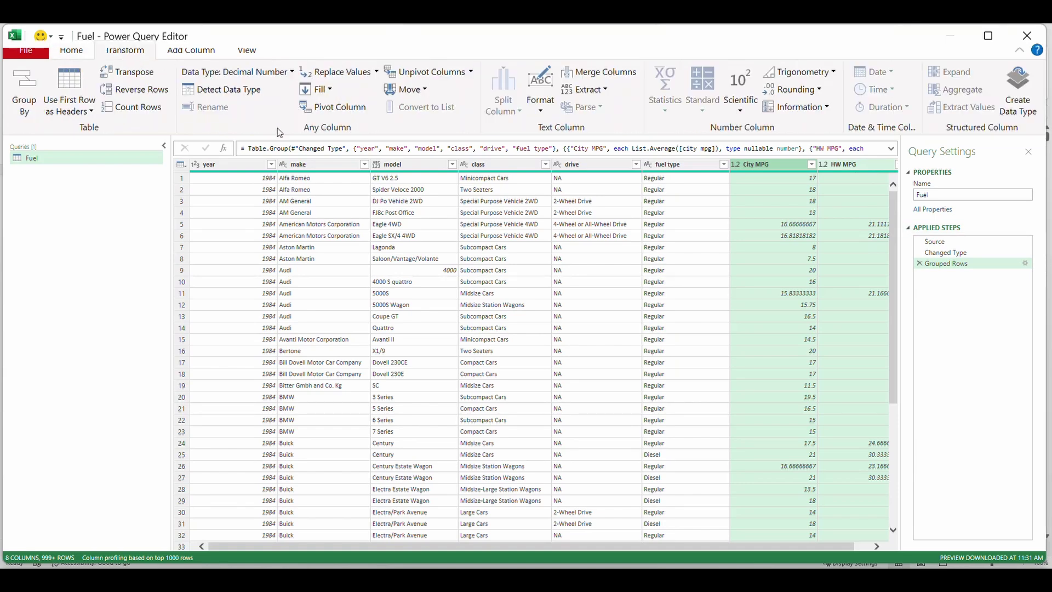
left_click(817, 90)
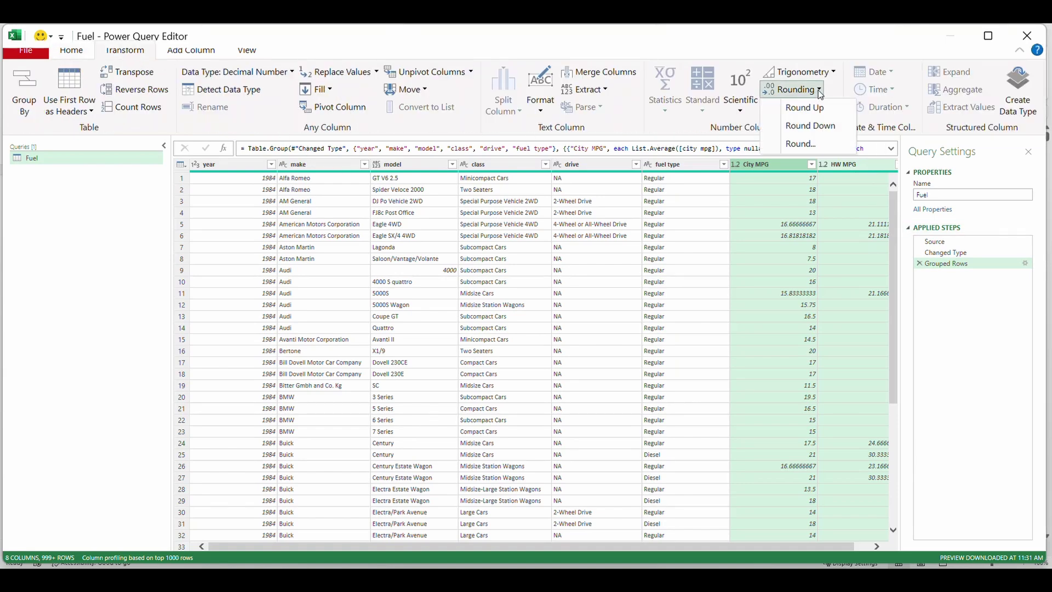
left_click(800, 143)
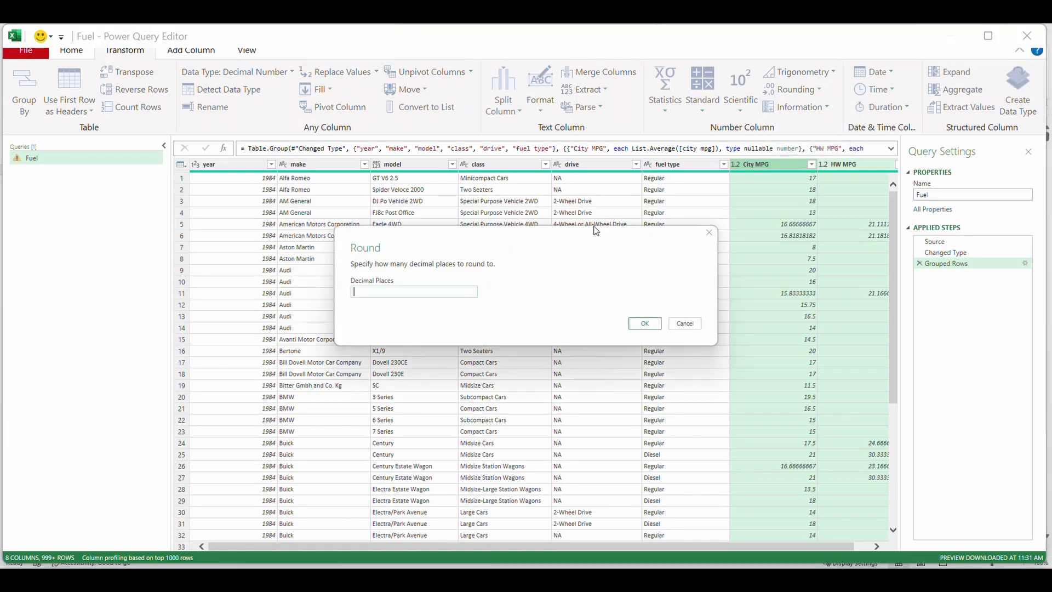
type("2")
key("Return")
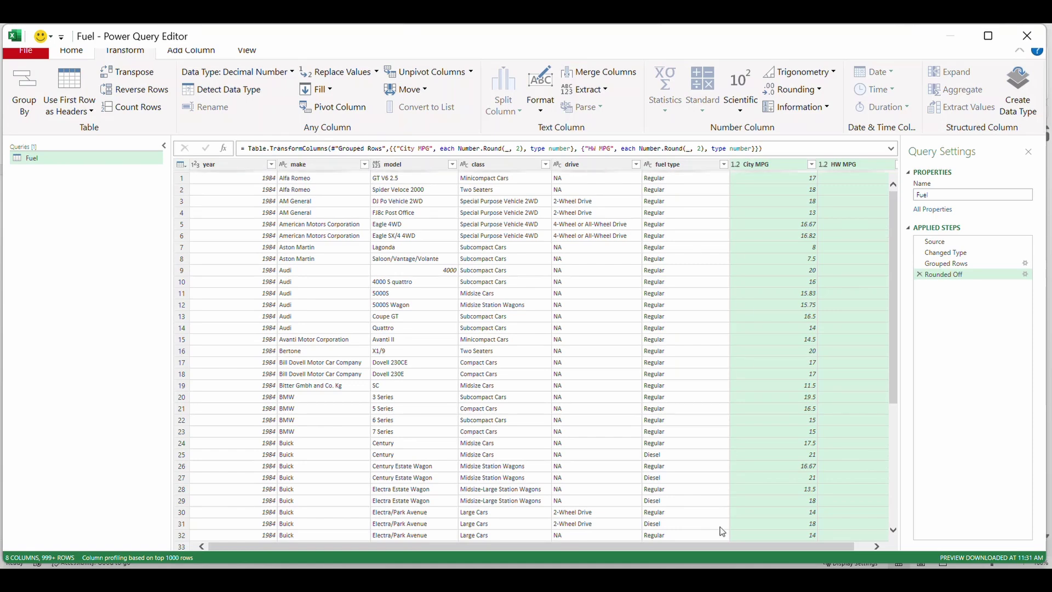
mouse_move(809, 546)
left_mouse_down()
mouse_move(825, 546)
mouse_move(807, 546)
left_mouse_up()
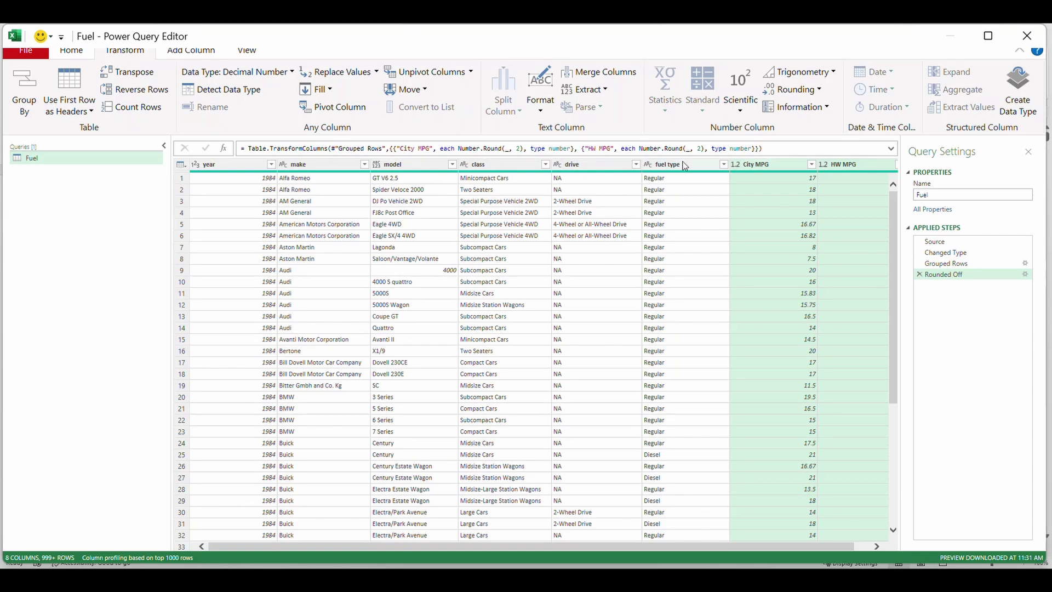
left_click(793, 212)
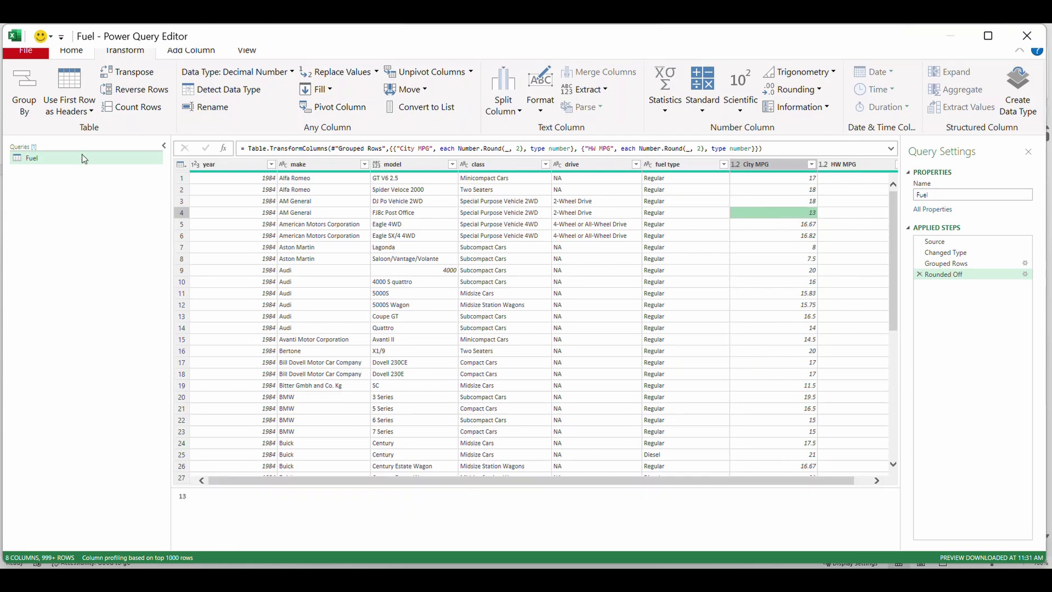
Duplicate the Fuel query from the Queries pane.
left_click(44, 165)
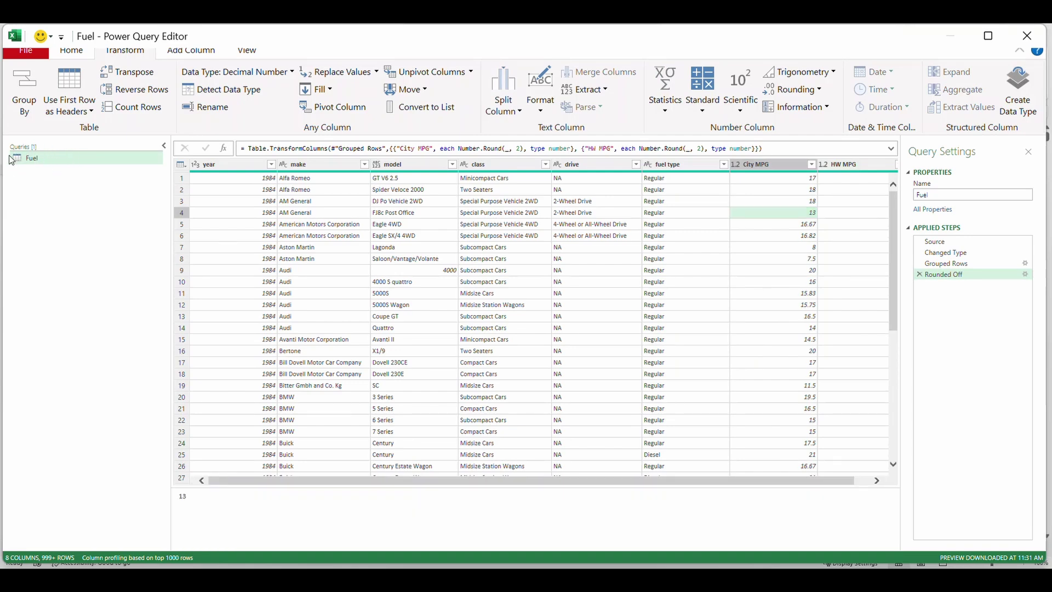
right_click(29, 162)
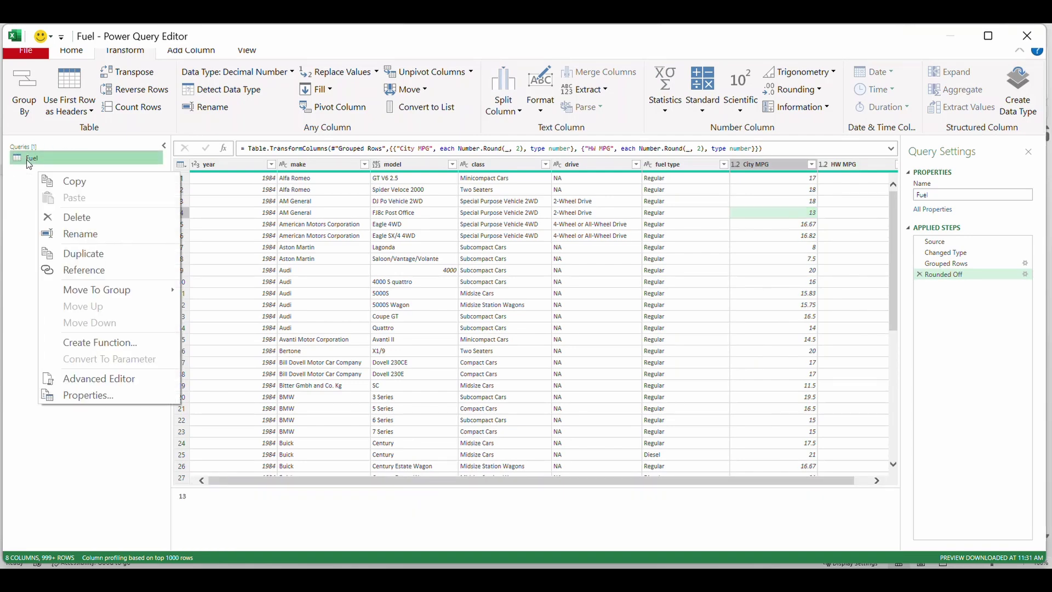
left_click(108, 254)
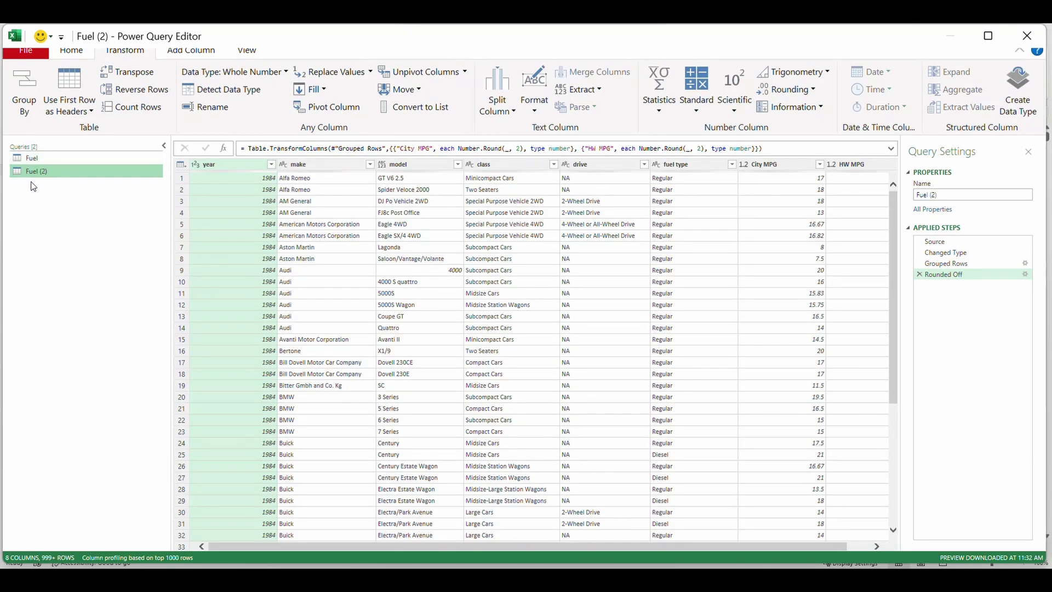
Rename the duplicated Fuel (2) query to Class.
double_click(52, 172)
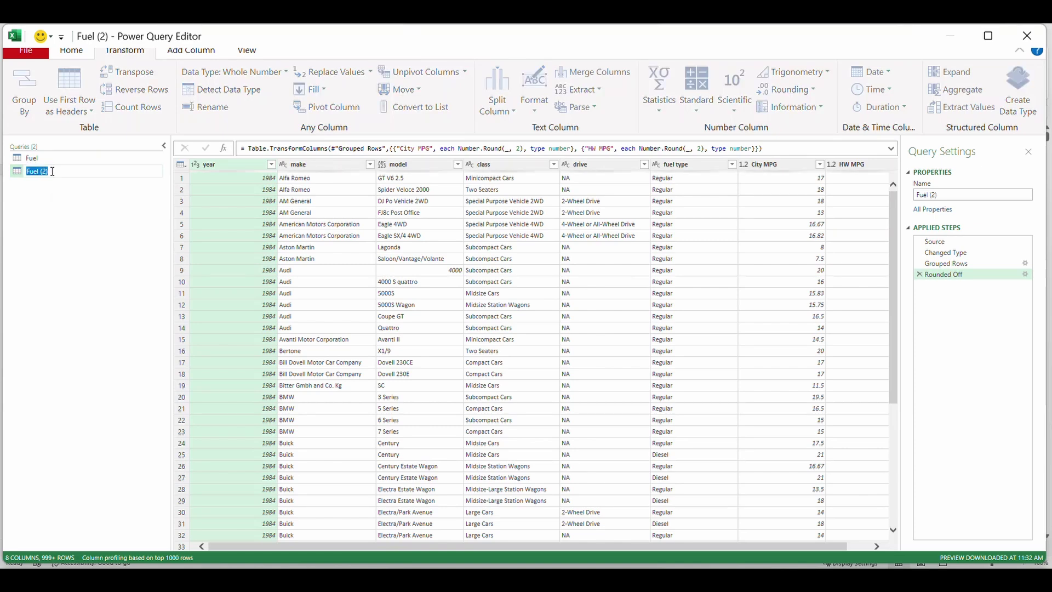
key("Return")
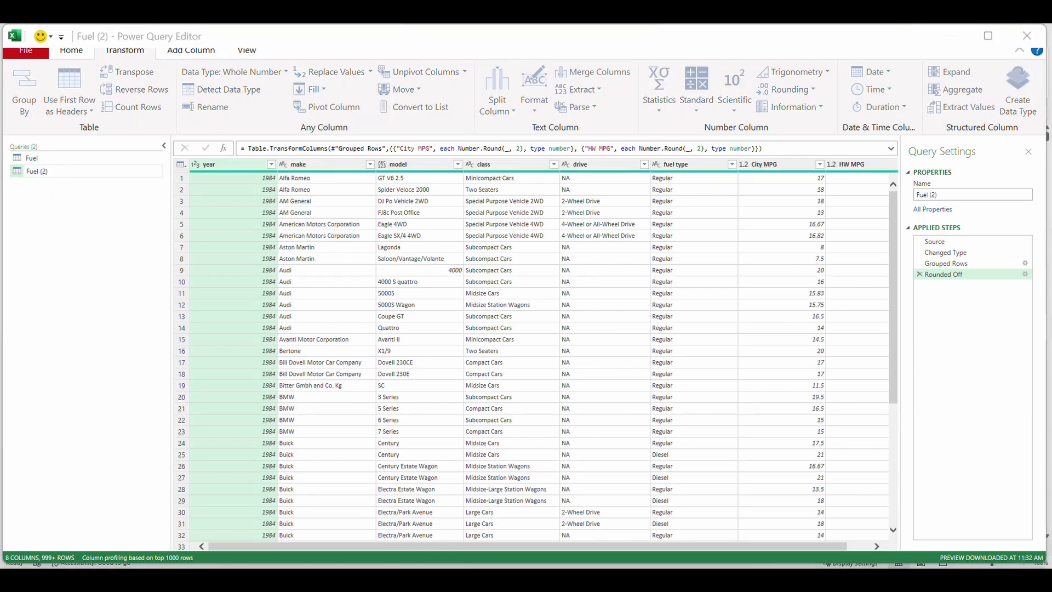
left_click(75, 173)
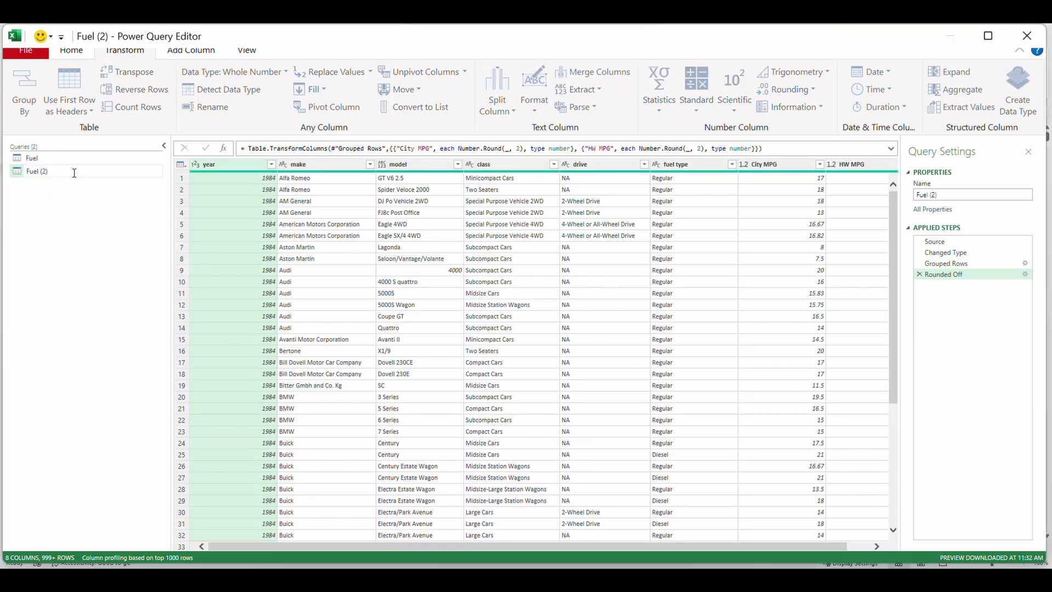
type("Class)")
key("BackSpace")
key("BackSpace")
key("BackSpace")
key("BackSpace")
key("BackSpace")
key("BackSpace")
type("class)")
key("BackSpace")
left_click(30, 172)
key("BackSpace")
type("C")
left_click(49, 212)
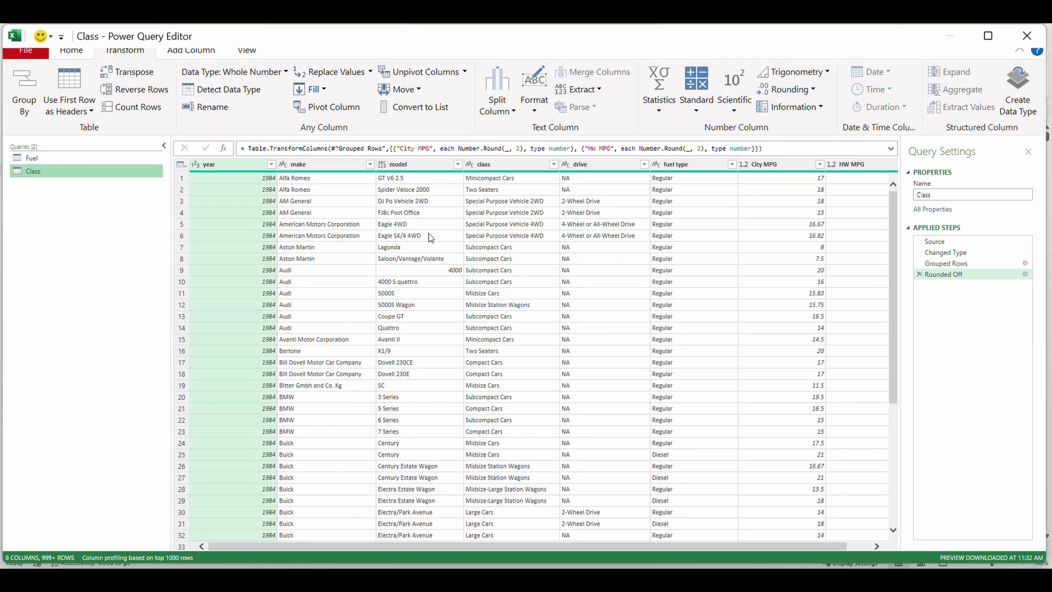
Remove make, model and drive from the Grouped Rows step, keeping year, class and fuel type.
left_click(955, 267)
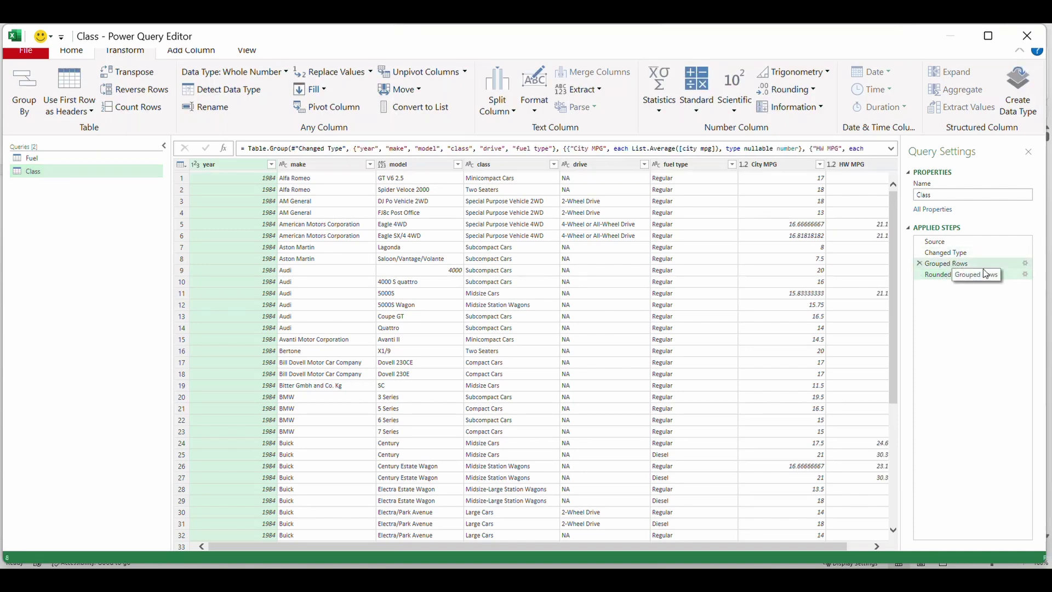
double_click(965, 264)
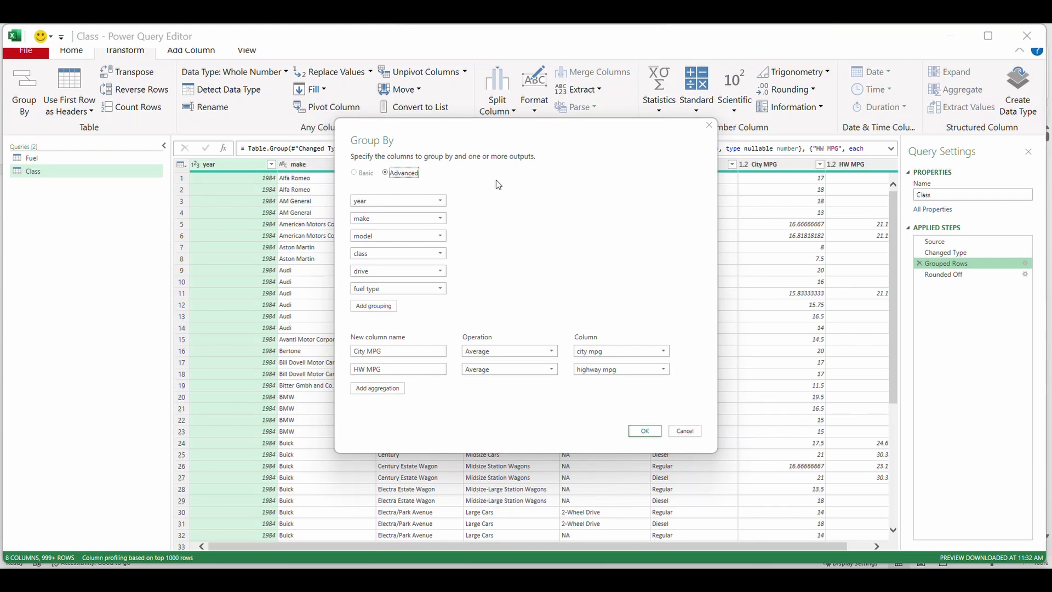
left_click_drag(544, 122, 463, 193)
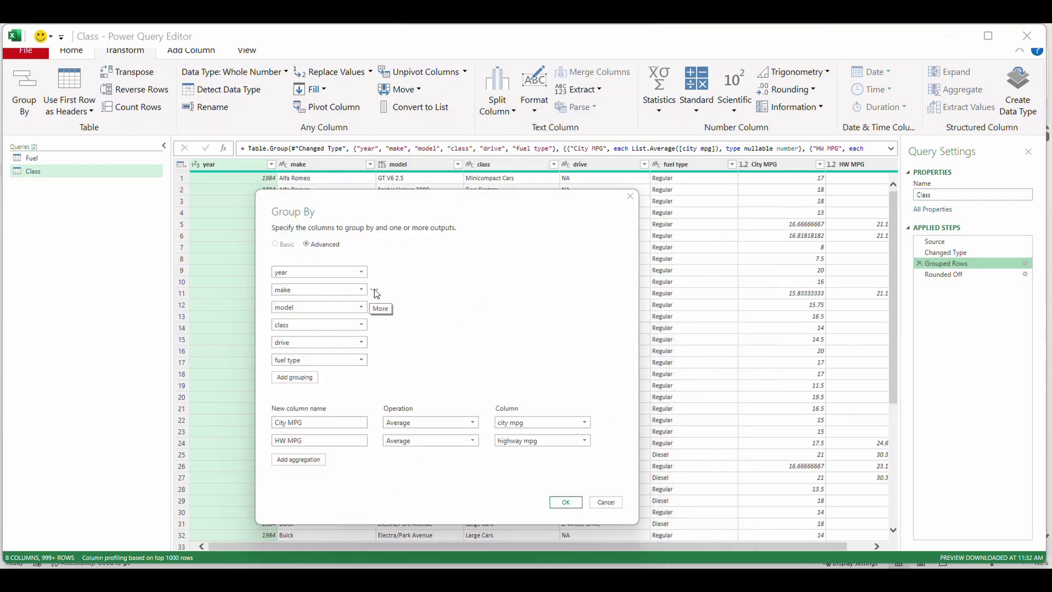
left_click(374, 288)
left_click(392, 301)
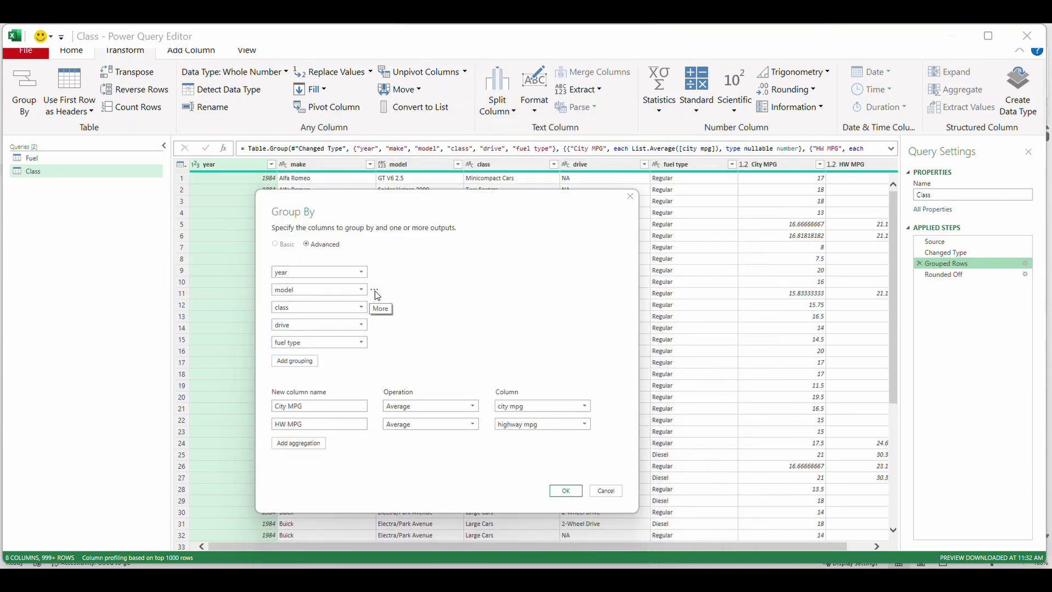
left_click(375, 291)
left_click(395, 300)
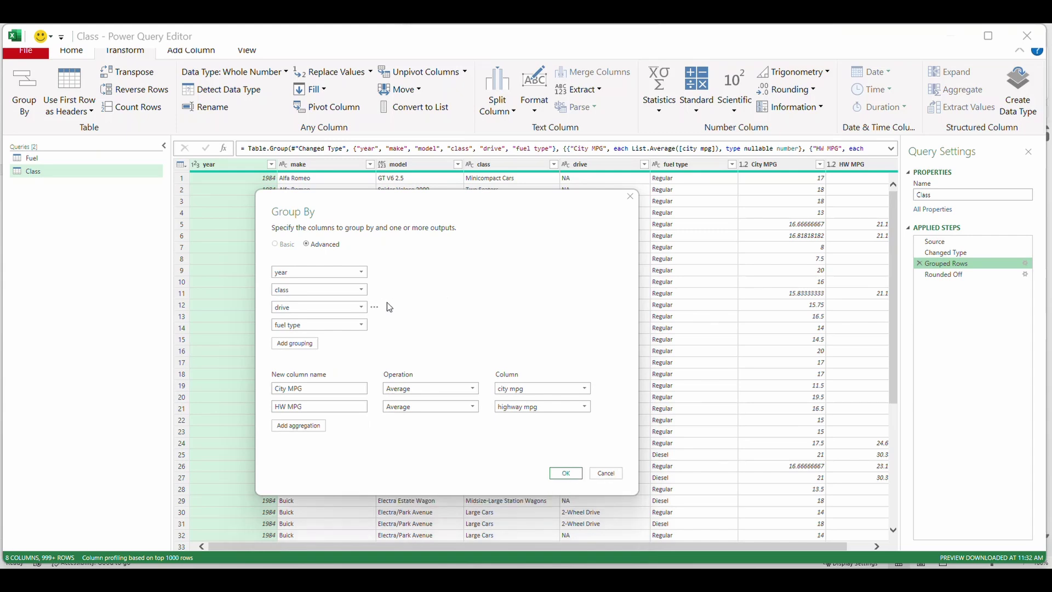
left_click(376, 307)
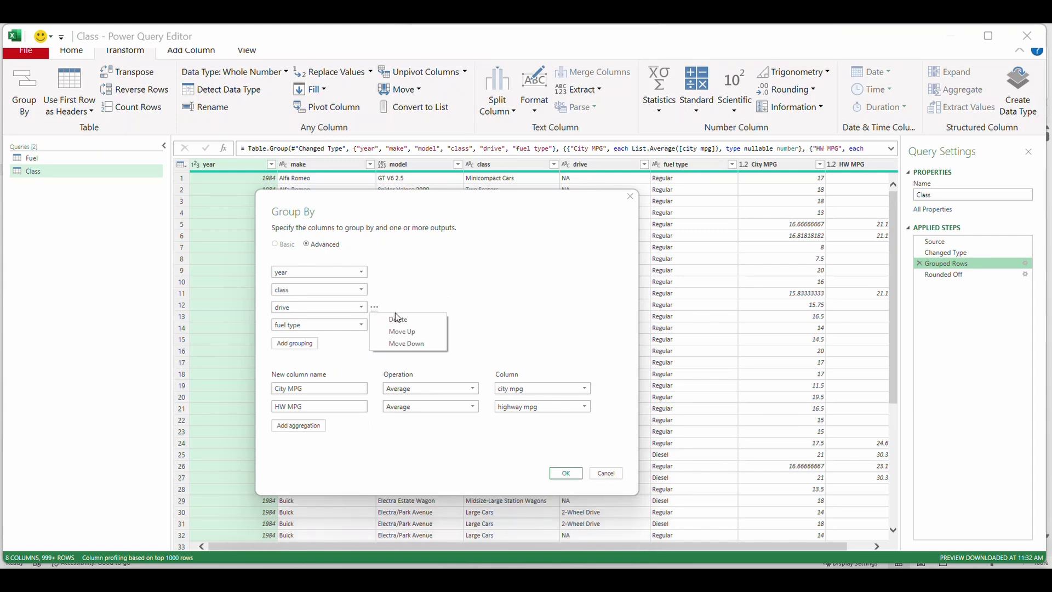
left_click(395, 319)
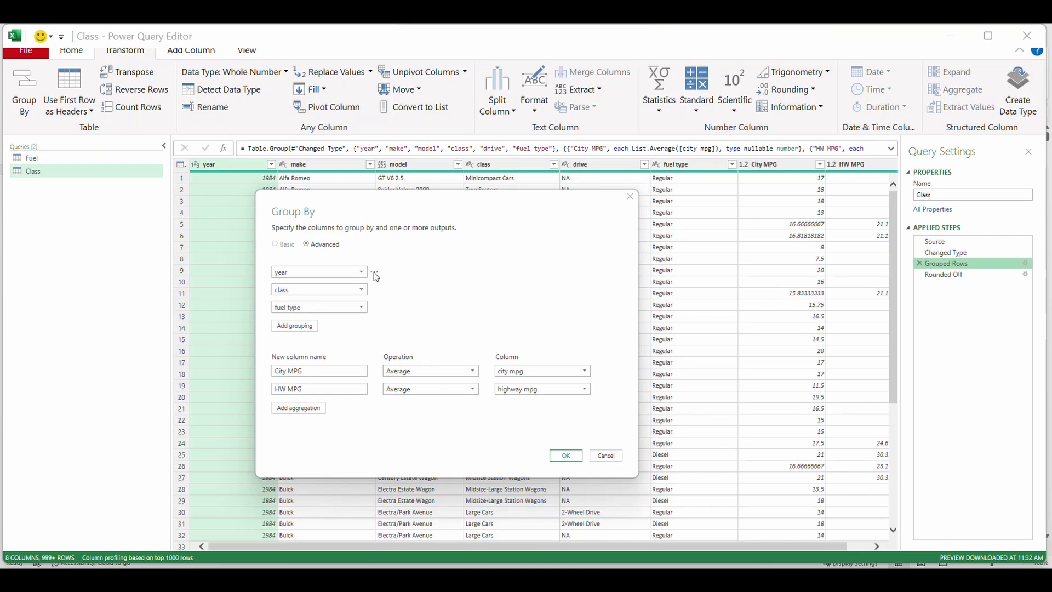
left_click(566, 455)
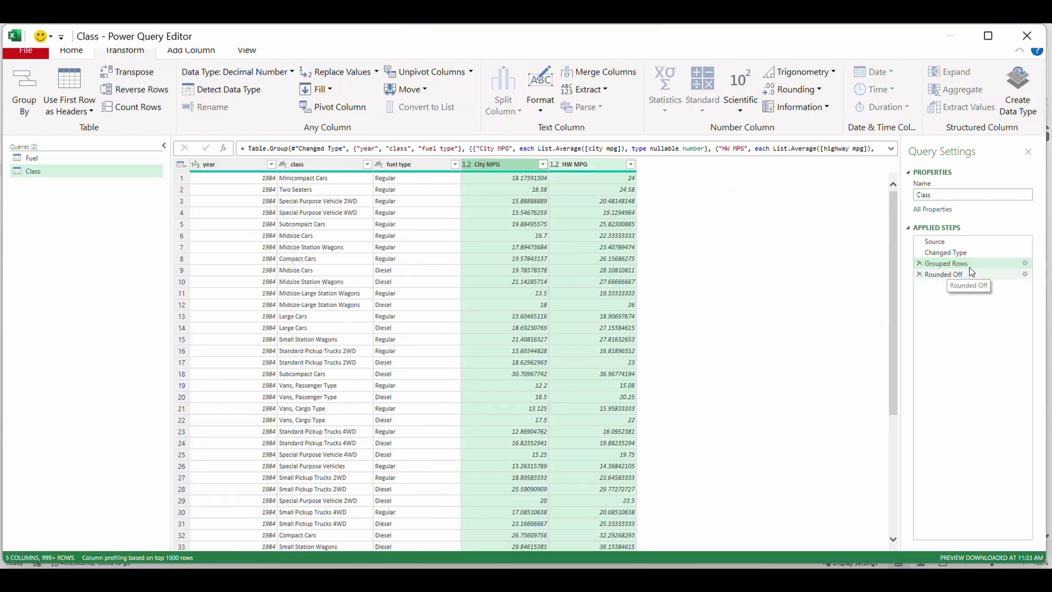
Review the Class grouping settings and compare the unrounded and rounded average steps.
double_click(970, 266)
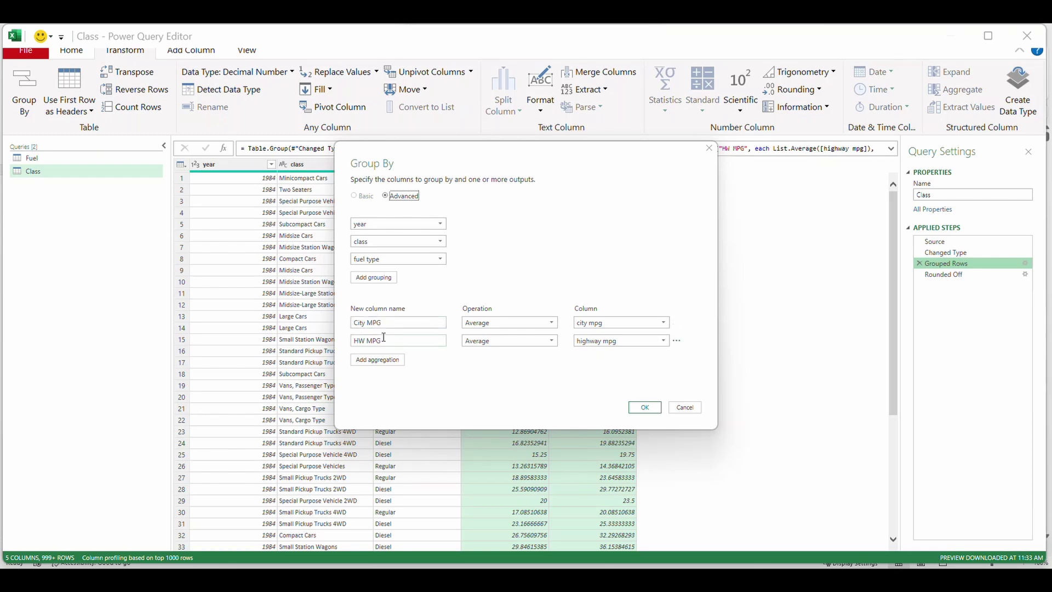
left_click(648, 411)
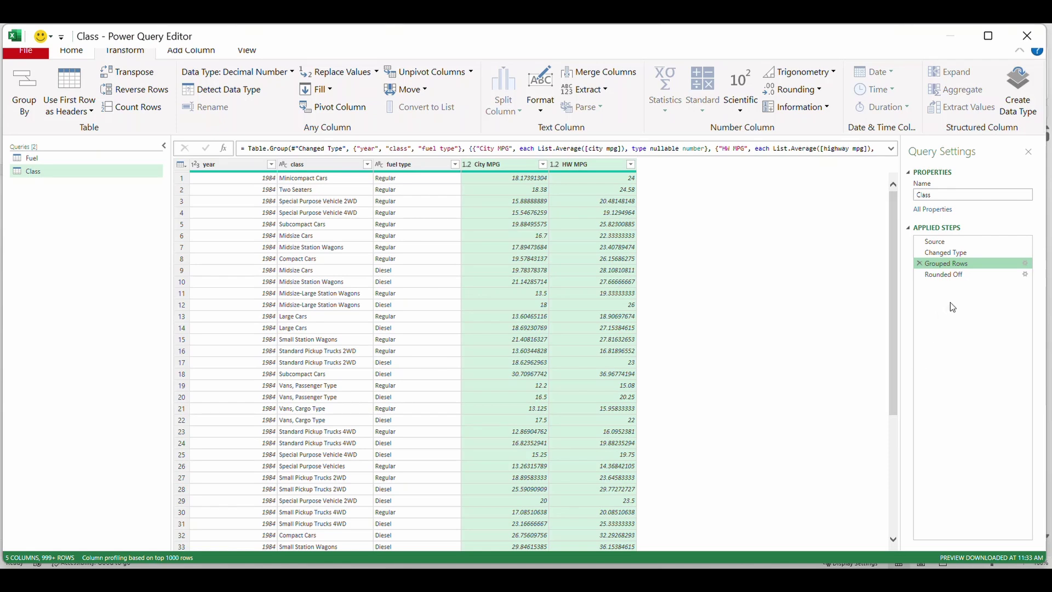
left_click(958, 275)
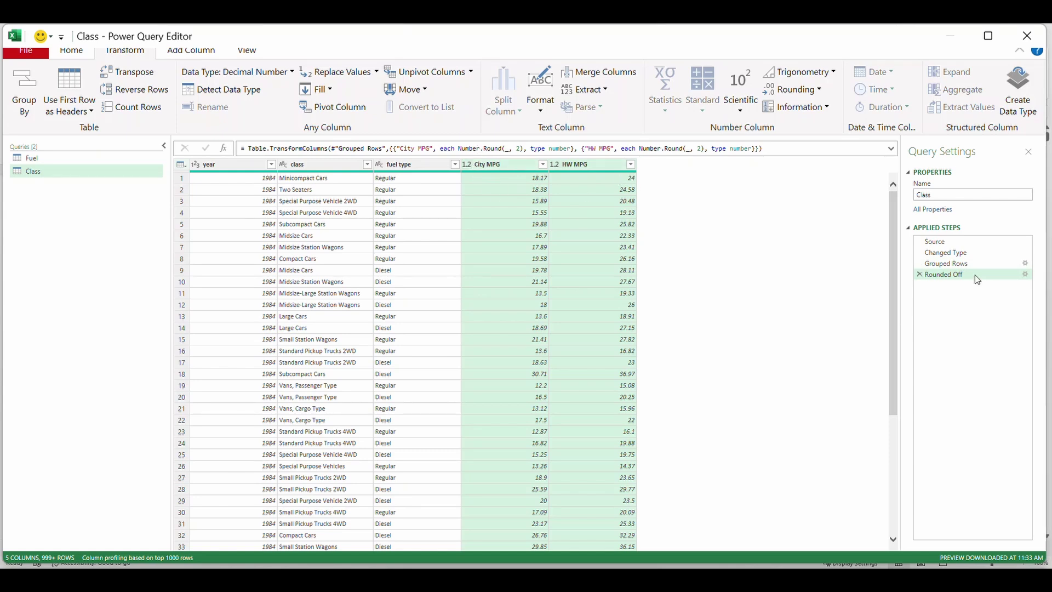
left_click(958, 265)
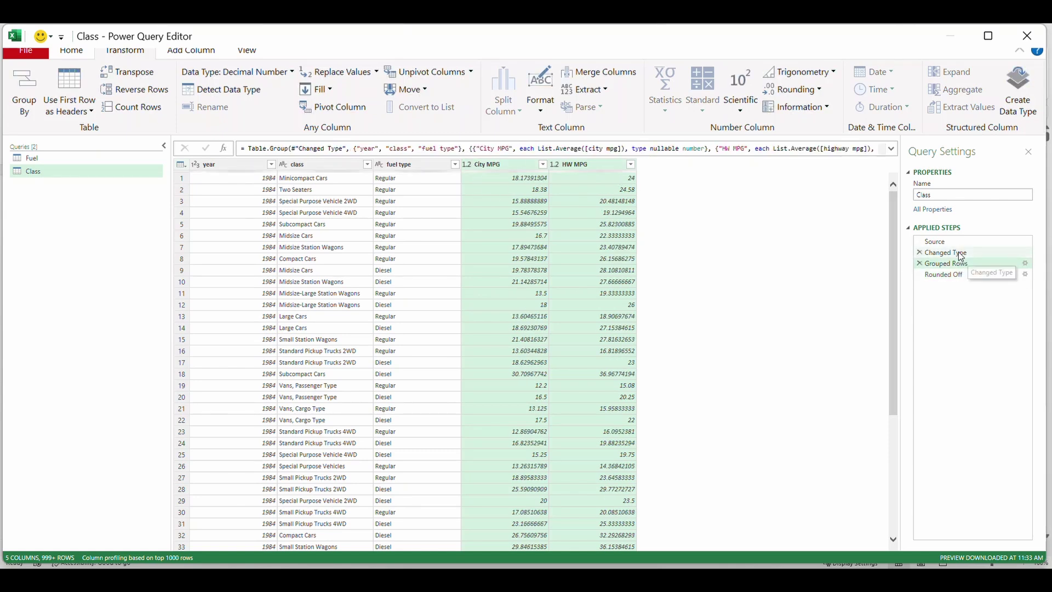
left_click(958, 274)
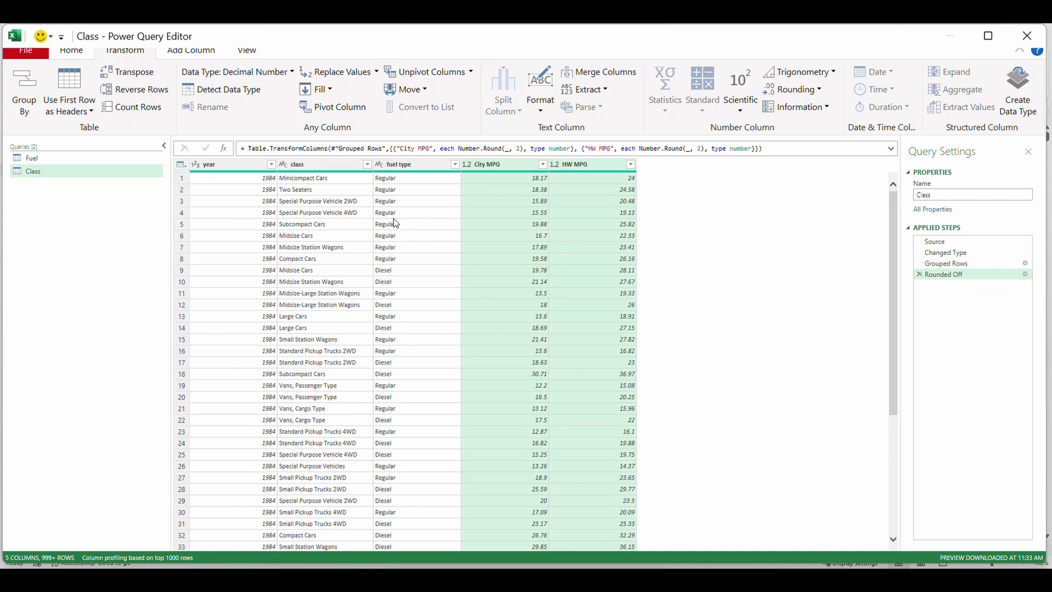
Check the year, class, fuel type and City MPG column types, then show the Fuel query.
left_click(223, 165)
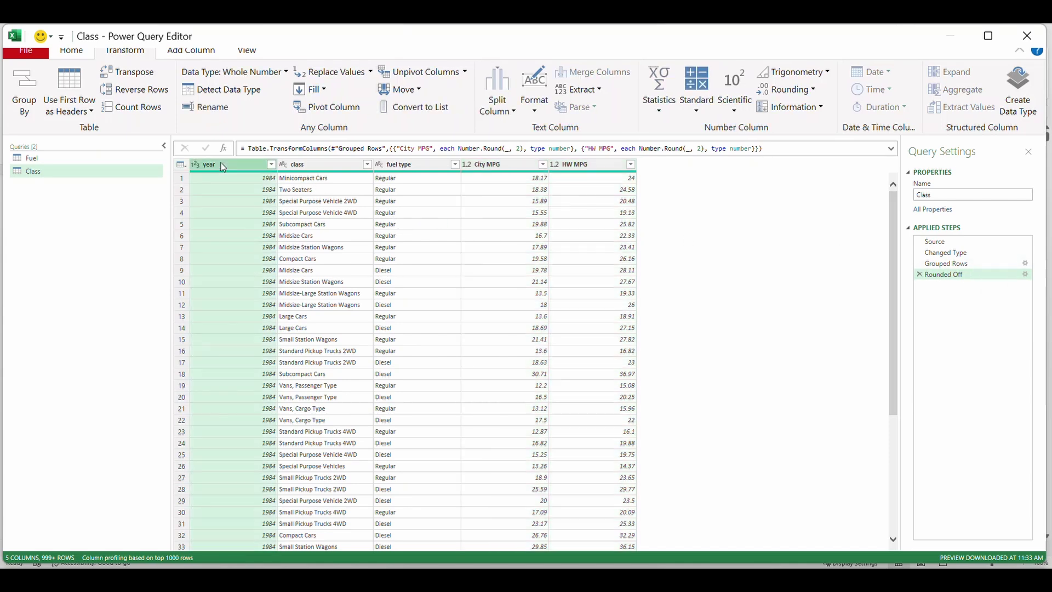
left_click(316, 166)
left_click(418, 164)
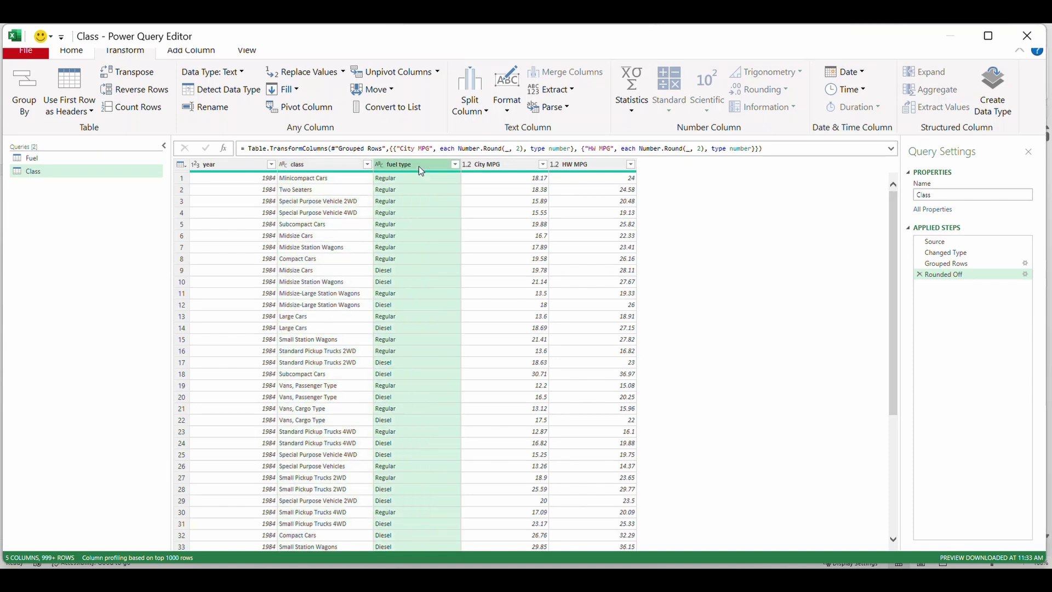
left_click(486, 165)
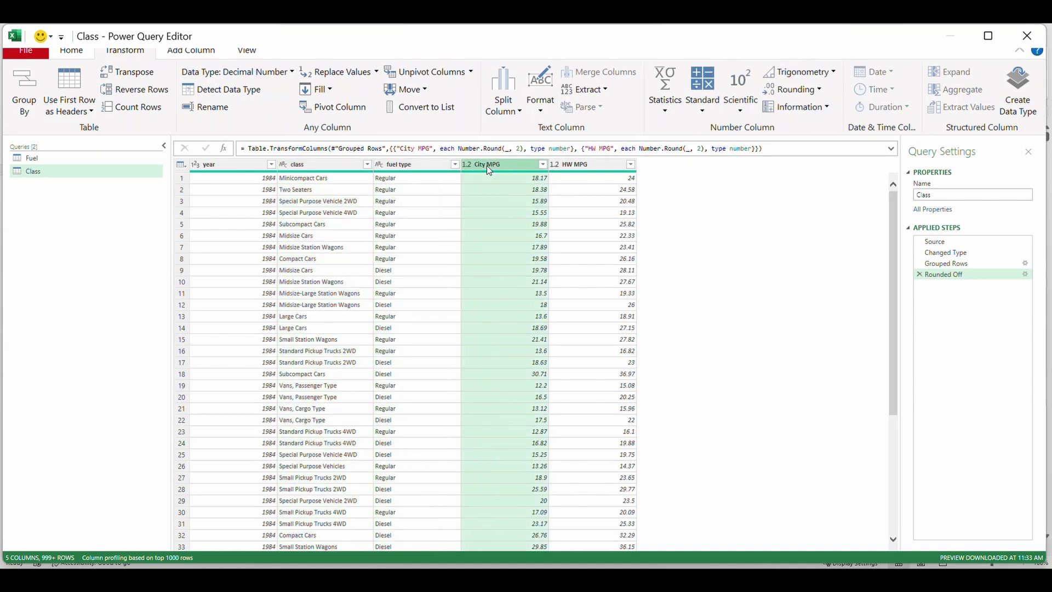
left_click(46, 160)
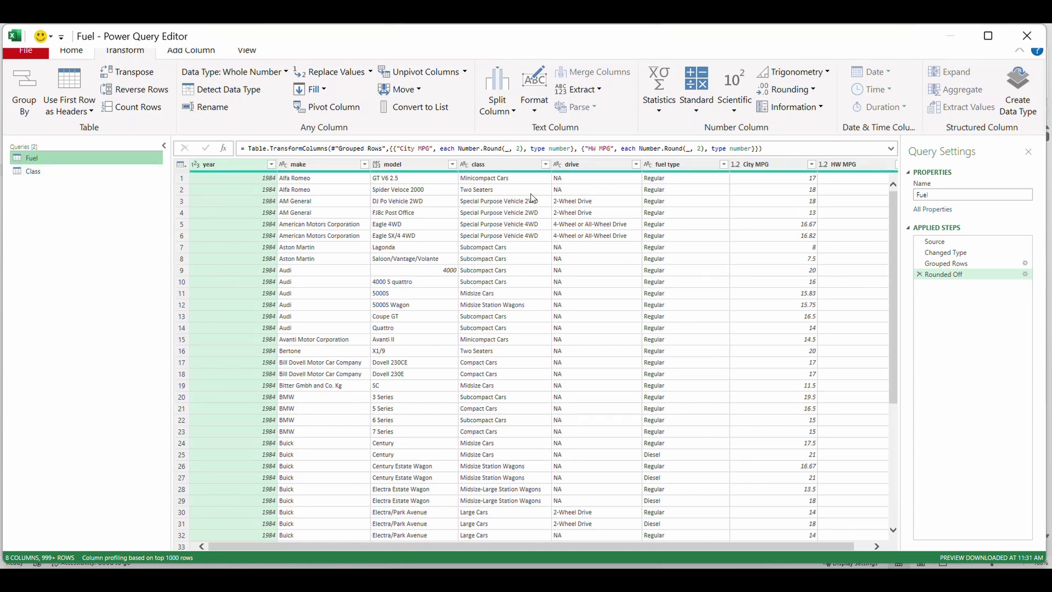
Compare the Class and Fuel queries and inspect Fuel's fuel type values.
left_click(81, 172)
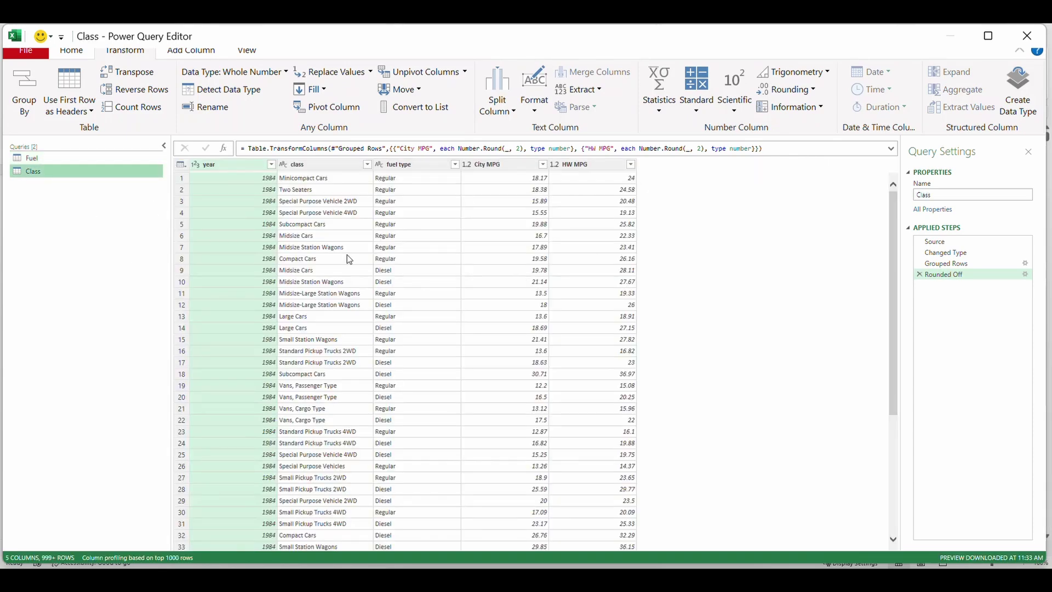
left_click(49, 158)
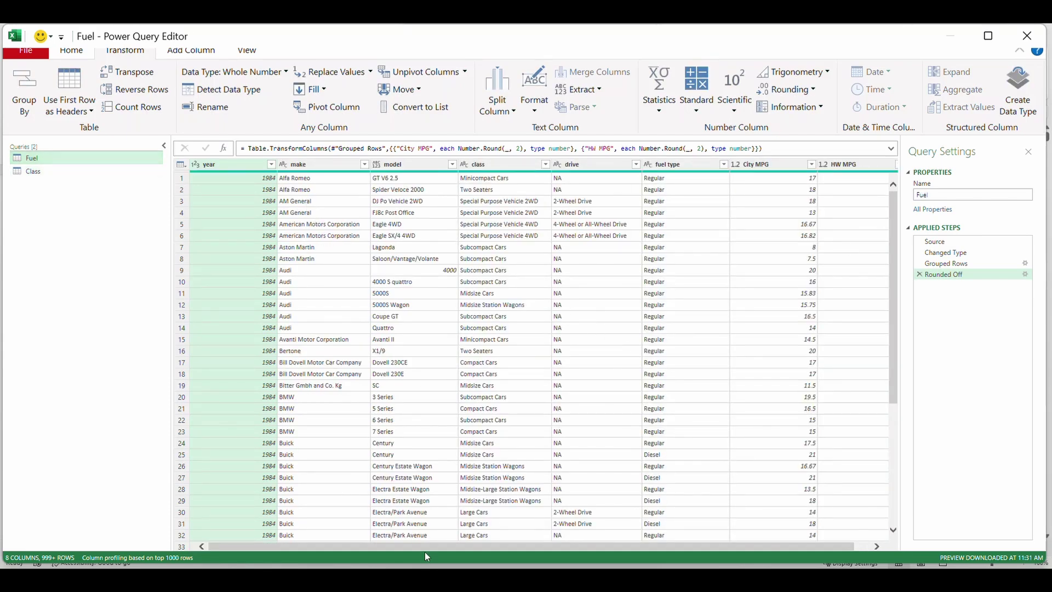
scroll(428, 547, "right", 1)
left_click(694, 411)
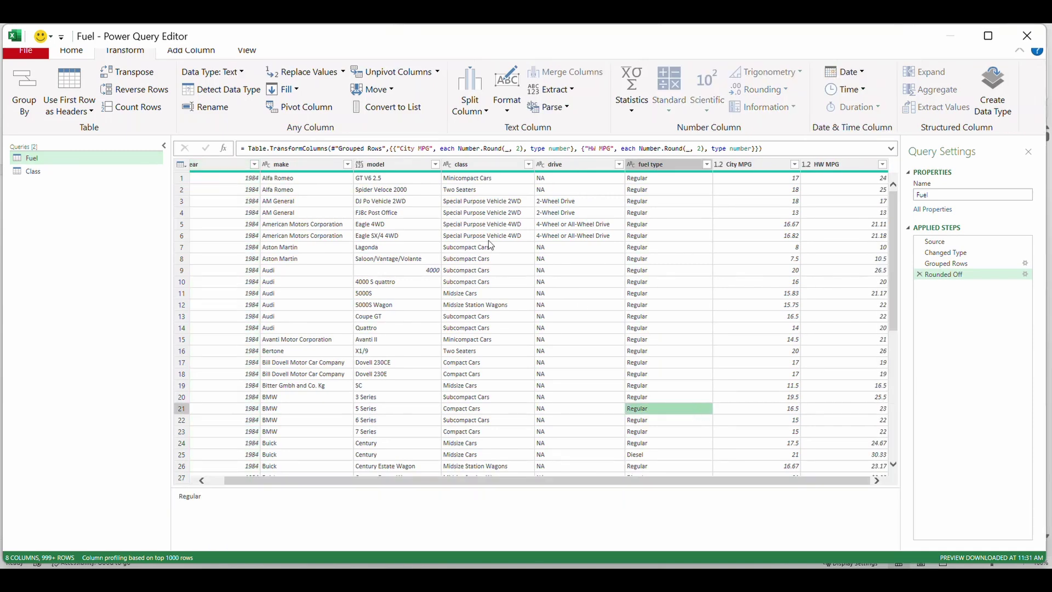
Merge Fuel with the Class query, starting with year as a matching column.
left_click(75, 55)
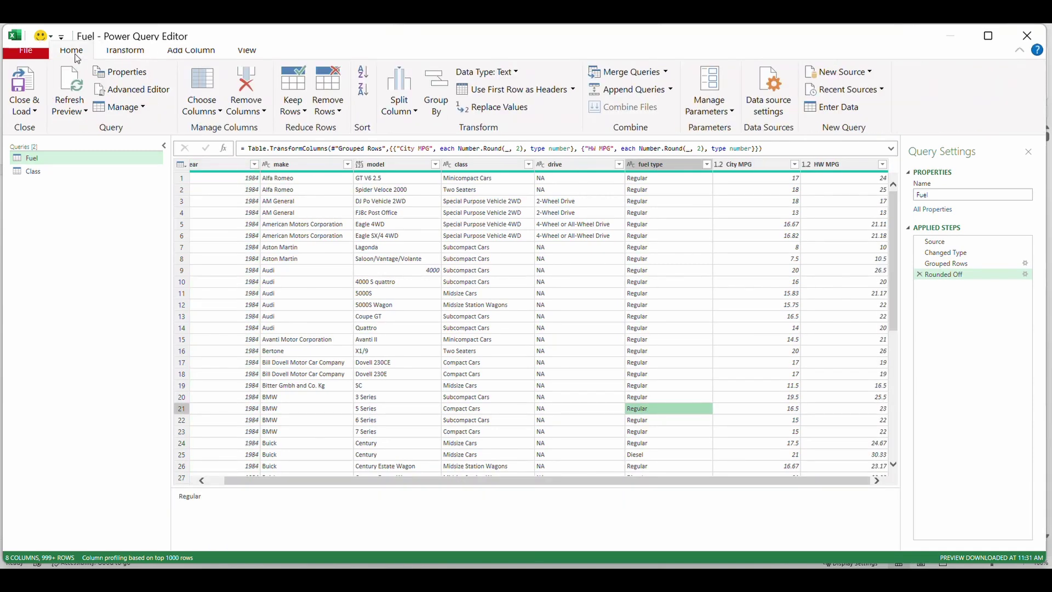
left_click(637, 72)
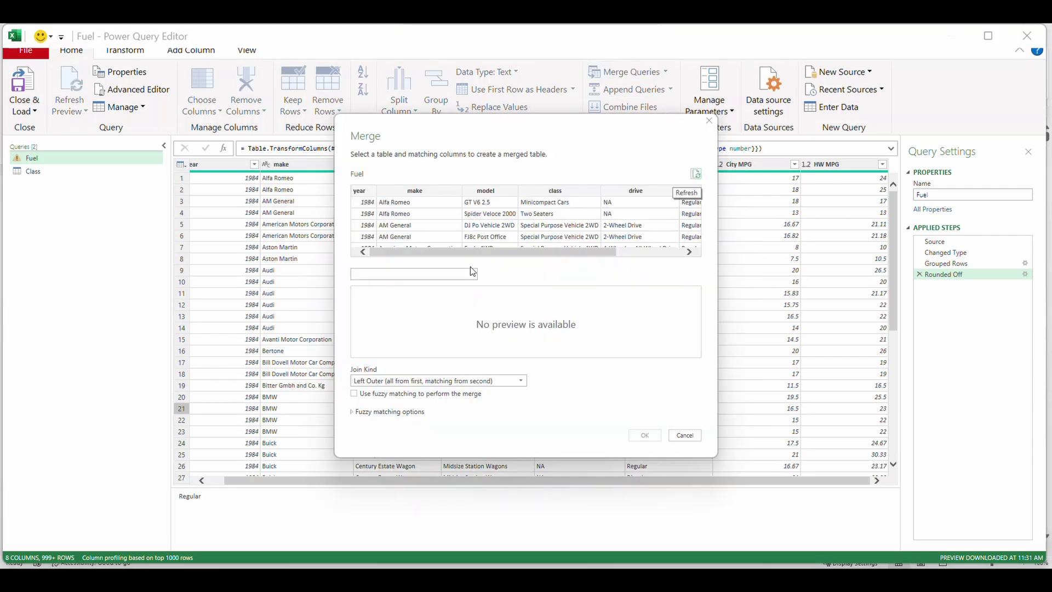
left_click(472, 275)
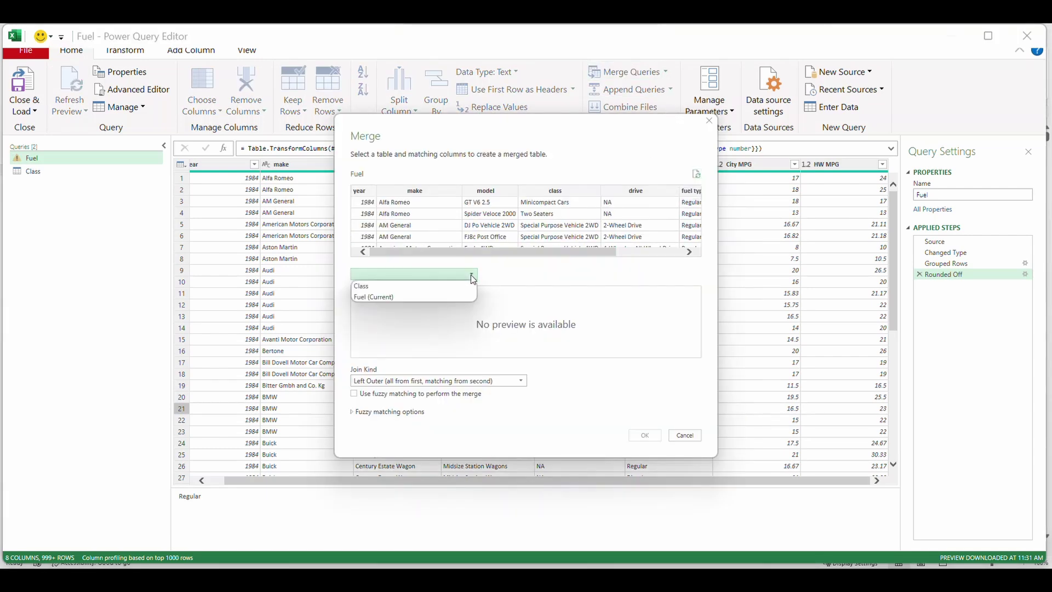
left_click(412, 285)
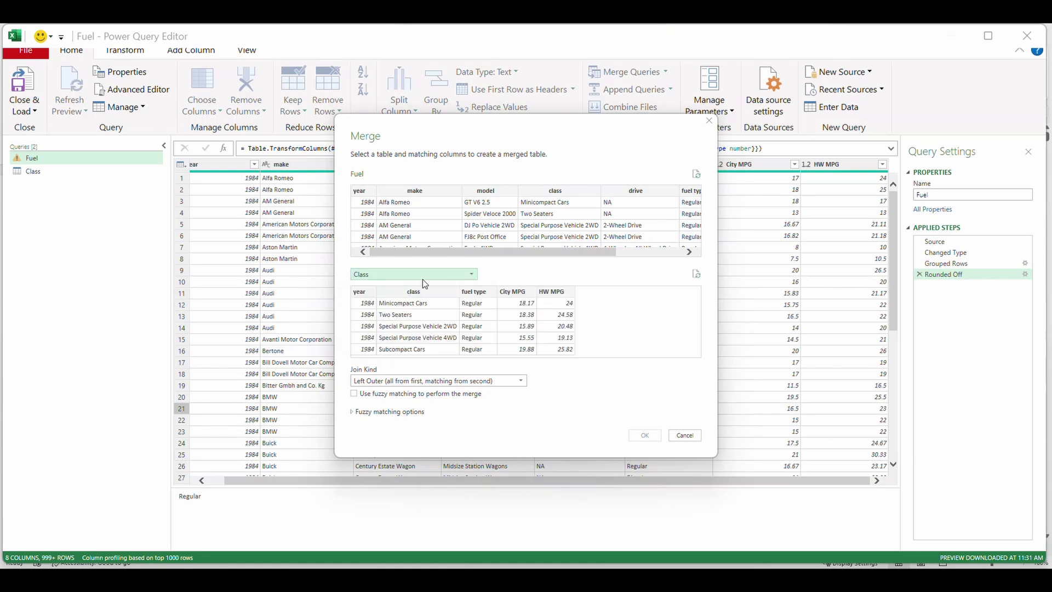
left_click(428, 275)
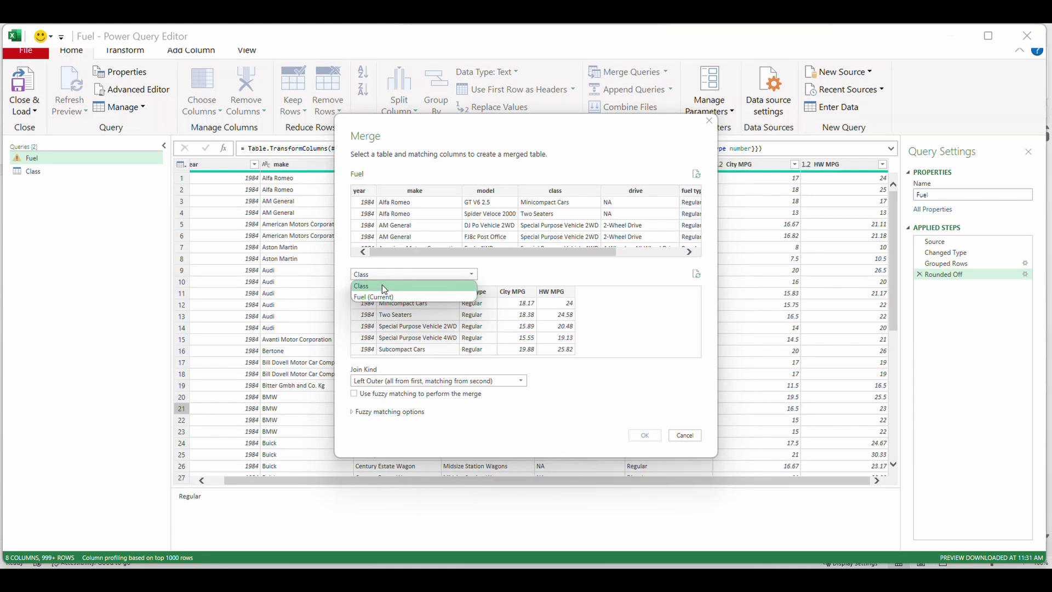
left_click(385, 287)
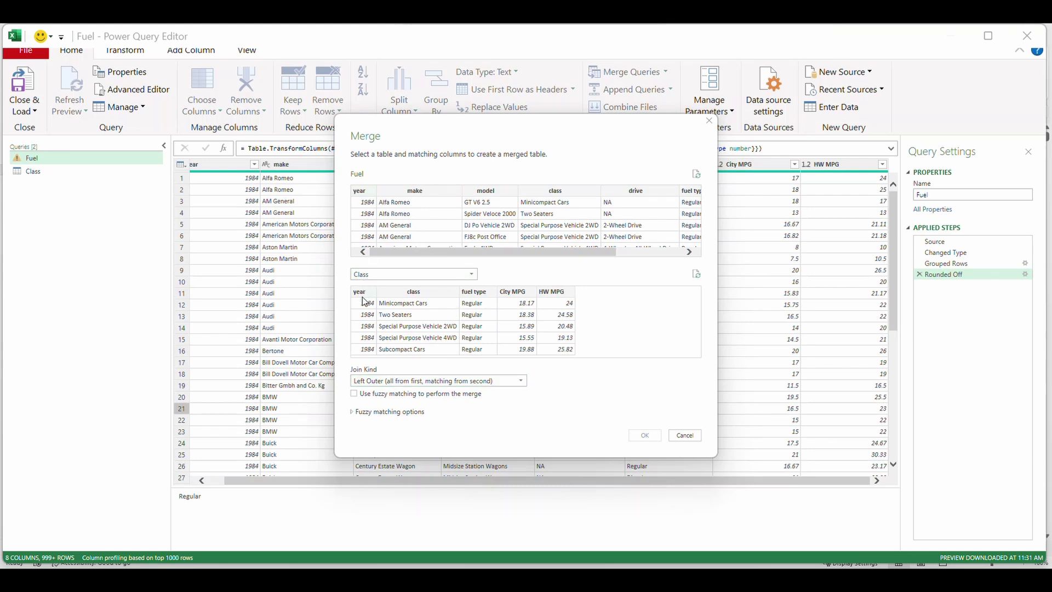
left_click_drag(464, 253, 553, 241)
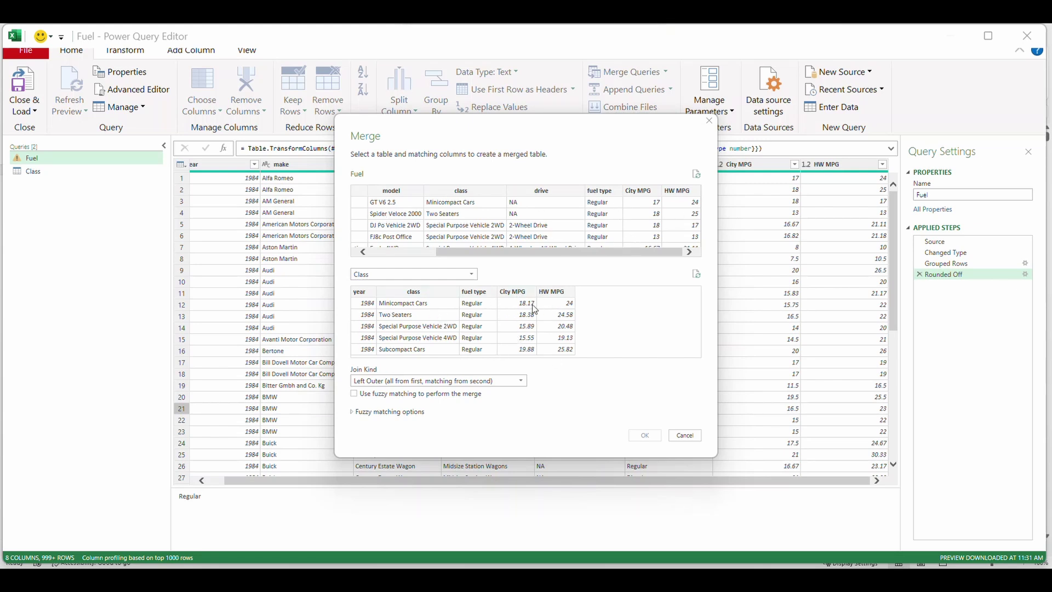
left_click_drag(498, 253, 431, 254)
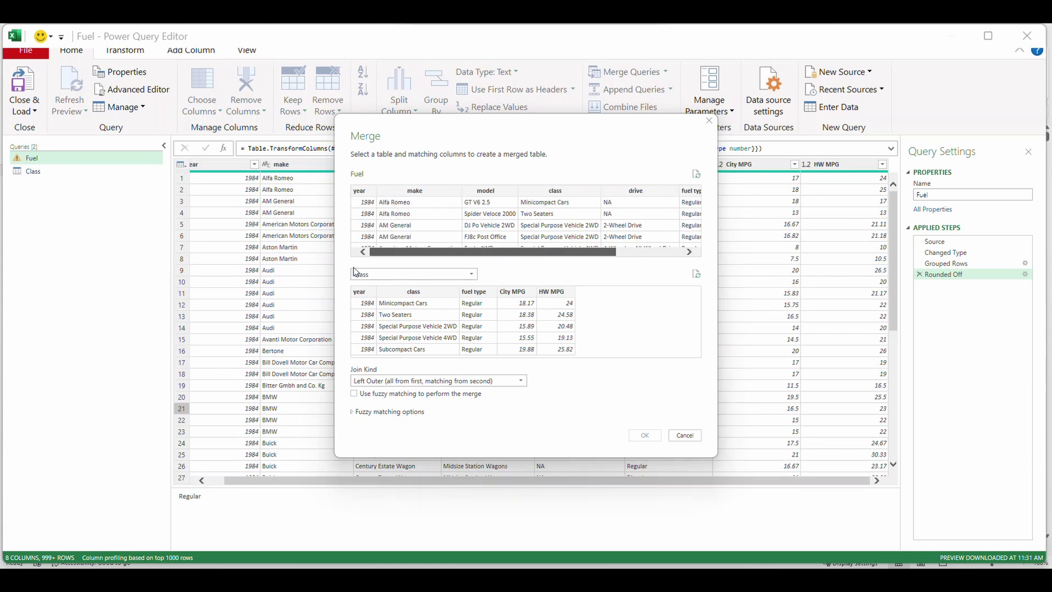
left_click(371, 191)
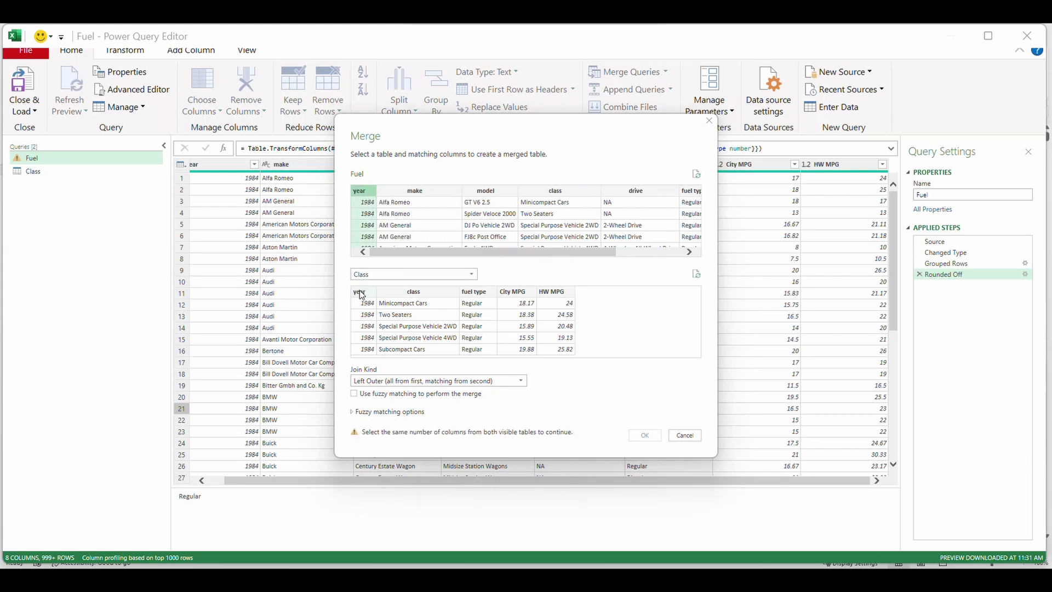
Merge Fuel with Class on year, class and fuel type, matching all 19415 rows.
left_click(362, 292)
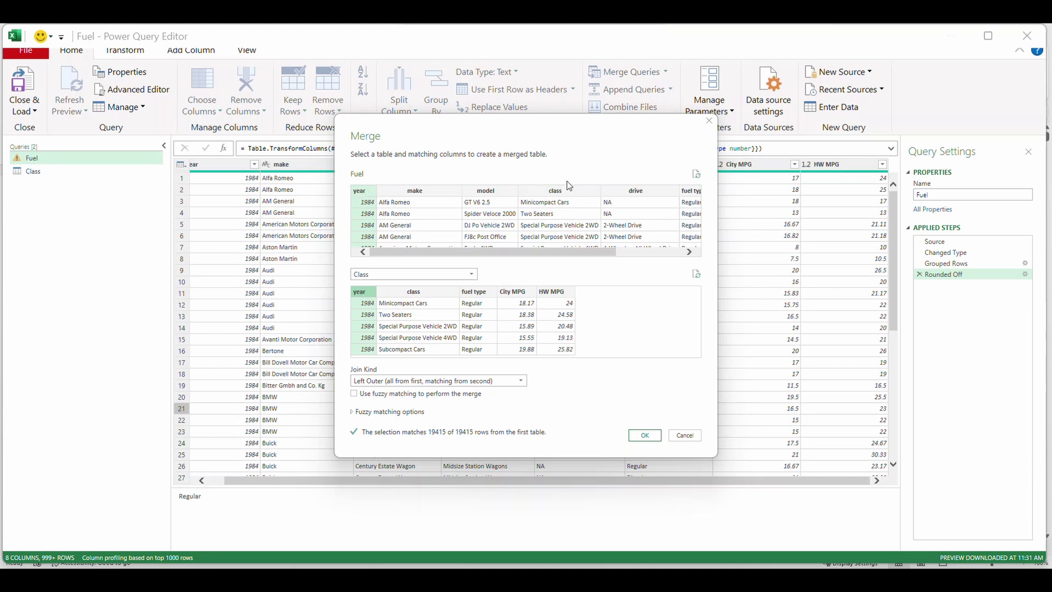
left_click(552, 191, "ctrl")
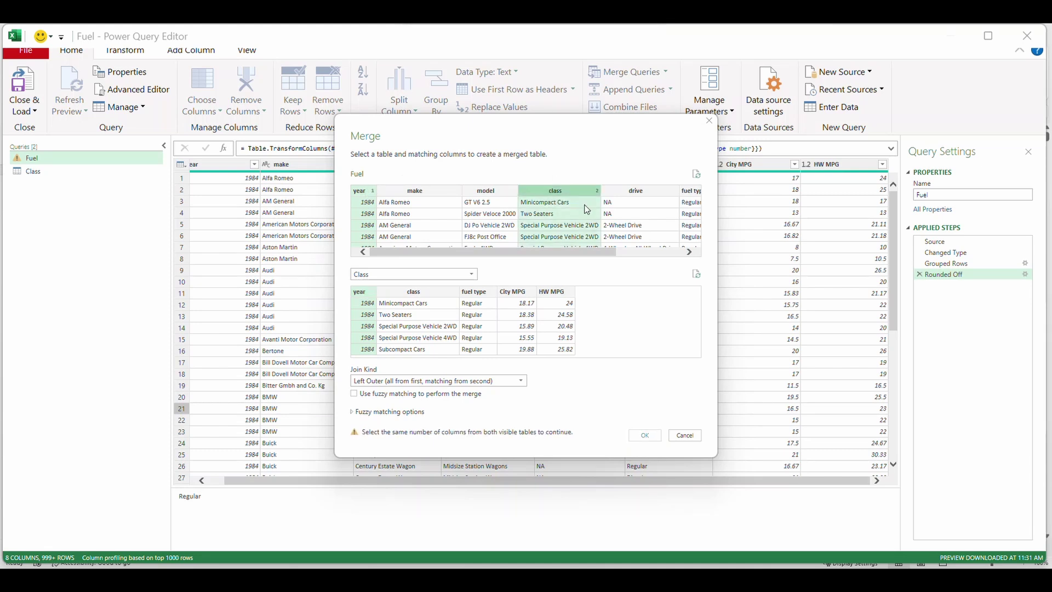
left_click(419, 294, "ctrl")
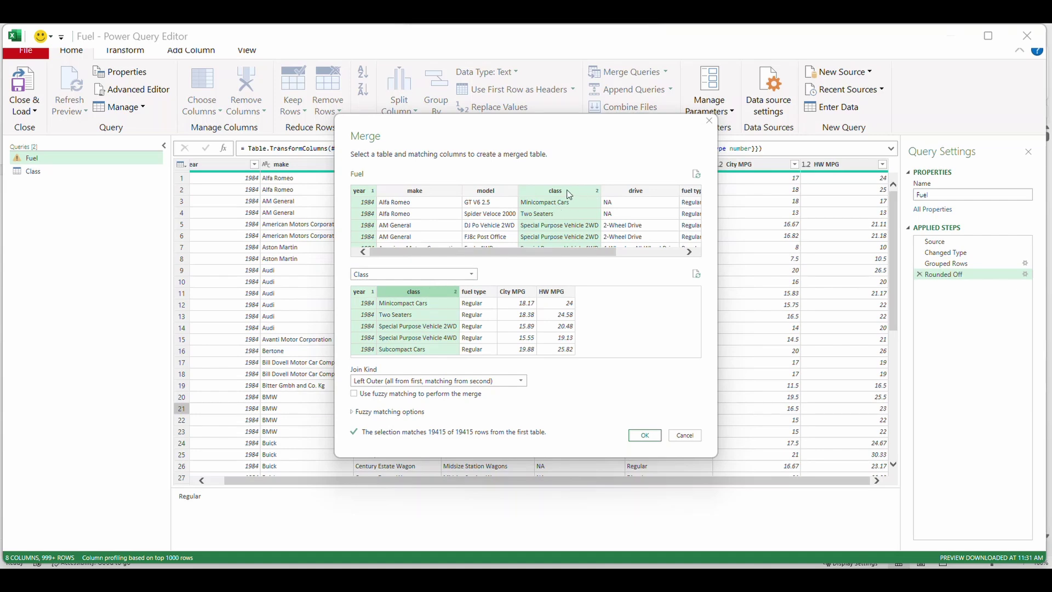
left_click(691, 192, "ctrl")
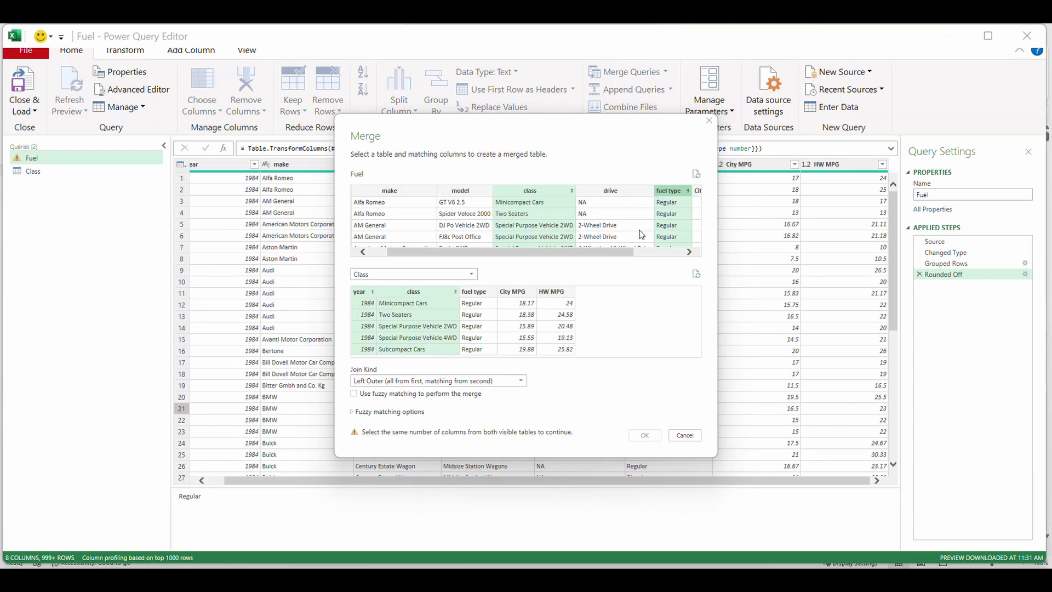
left_click(515, 292, "ctrl")
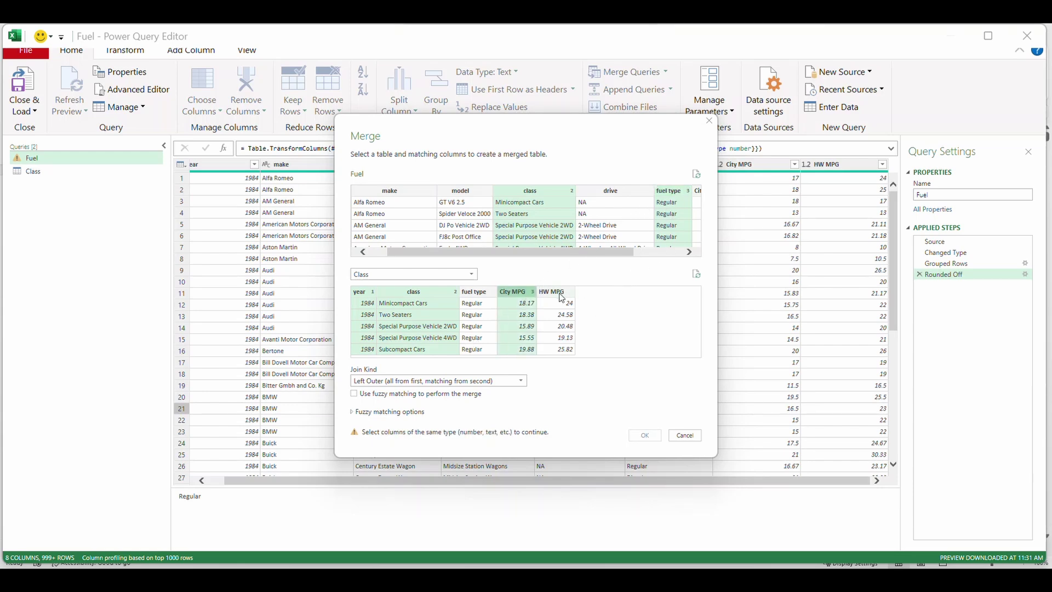
left_click(526, 294, "ctrl")
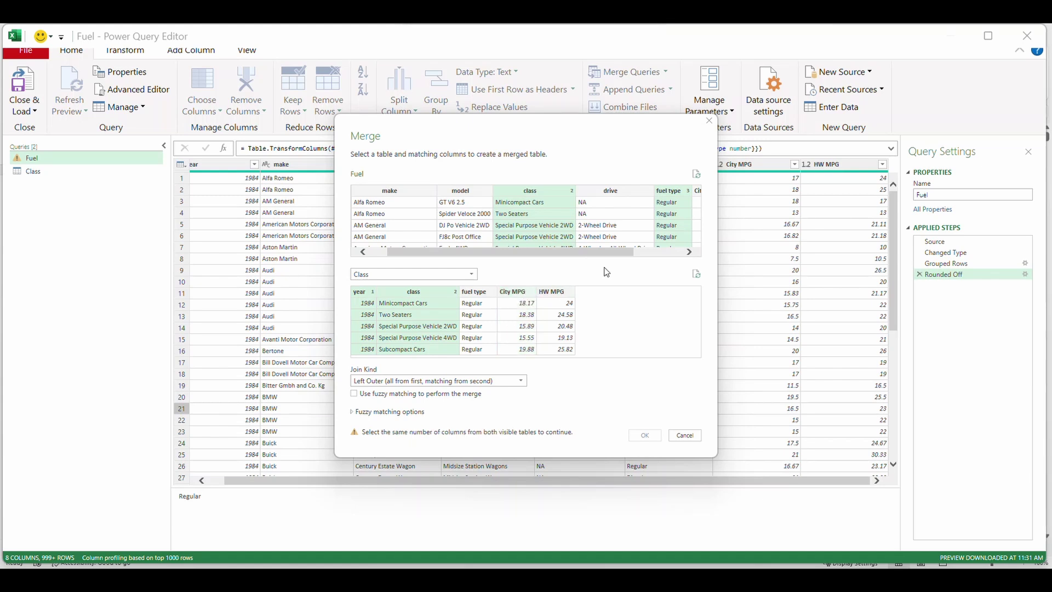
left_click(479, 294, "ctrl")
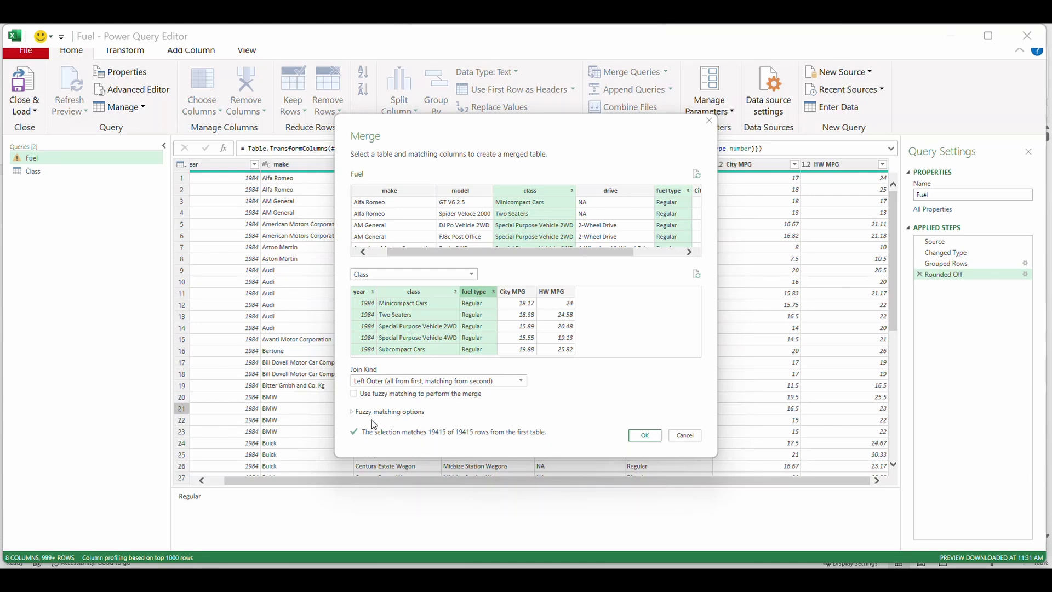
left_click(516, 292, "ctrl")
left_click(482, 296, "ctrl")
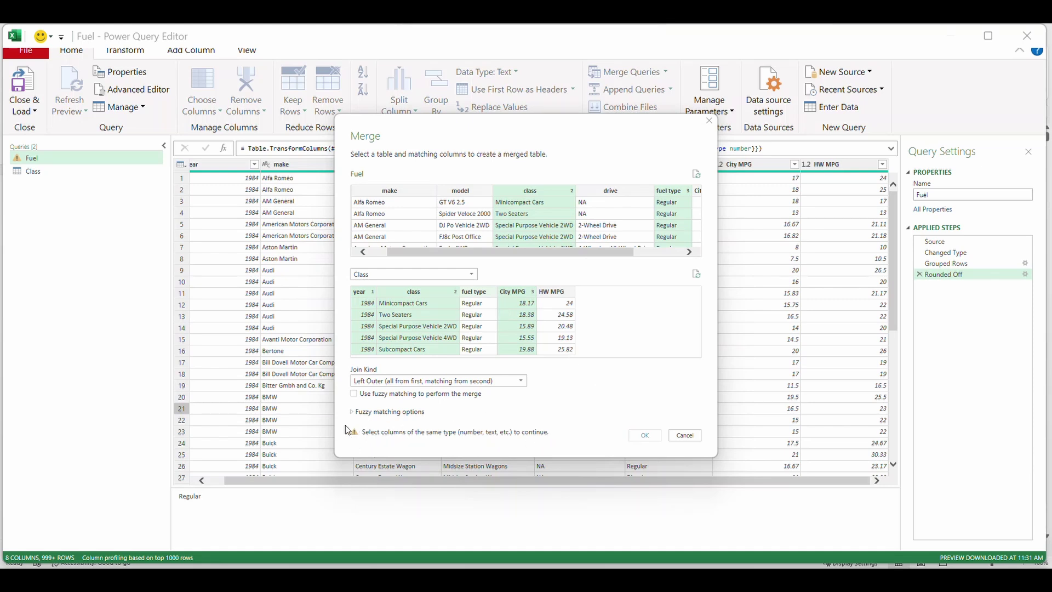
left_click(475, 293, "ctrl")
left_click(530, 293, "ctrl")
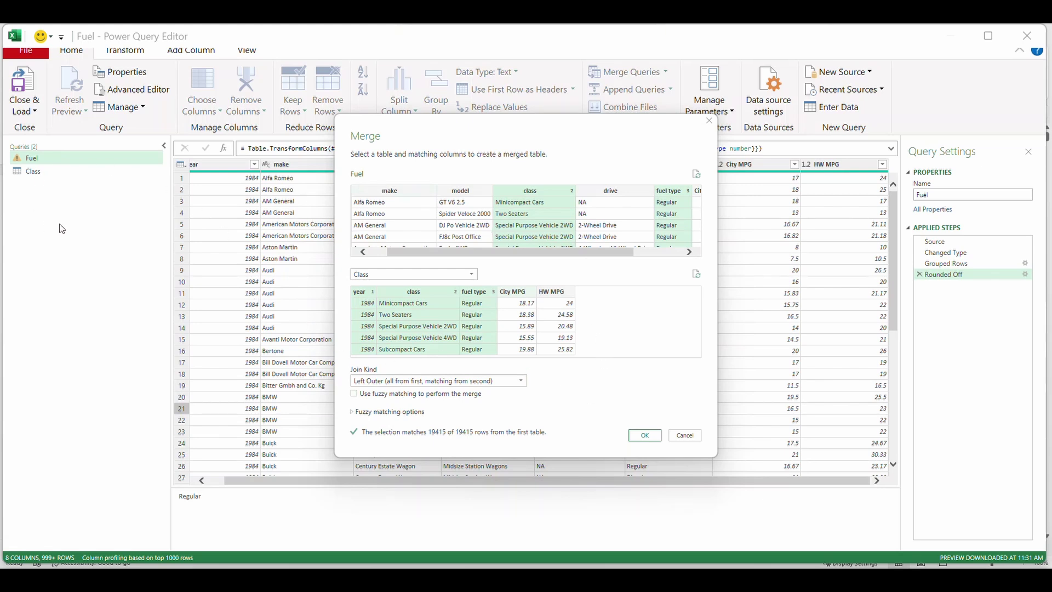
left_click(644, 436)
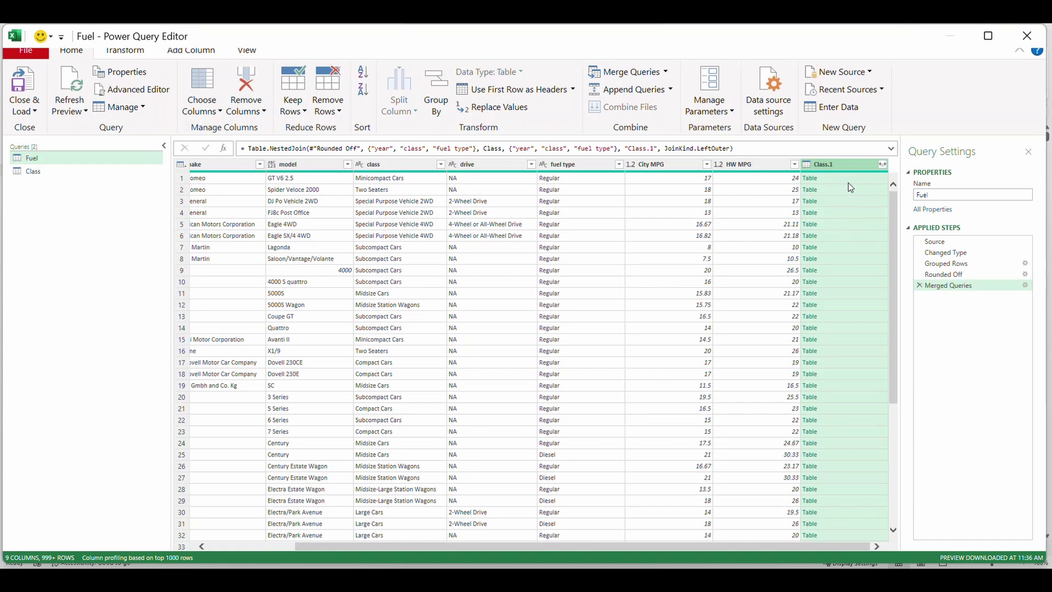
Expand Class.1 to bring in only its City MPG and HW MPG columns.
left_click(882, 165)
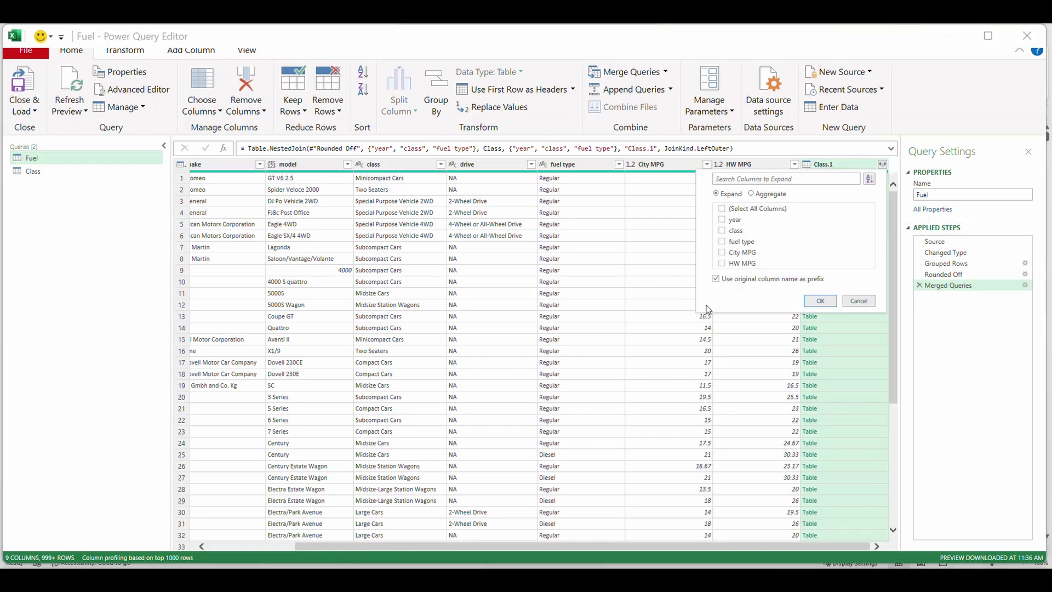
left_click(739, 255)
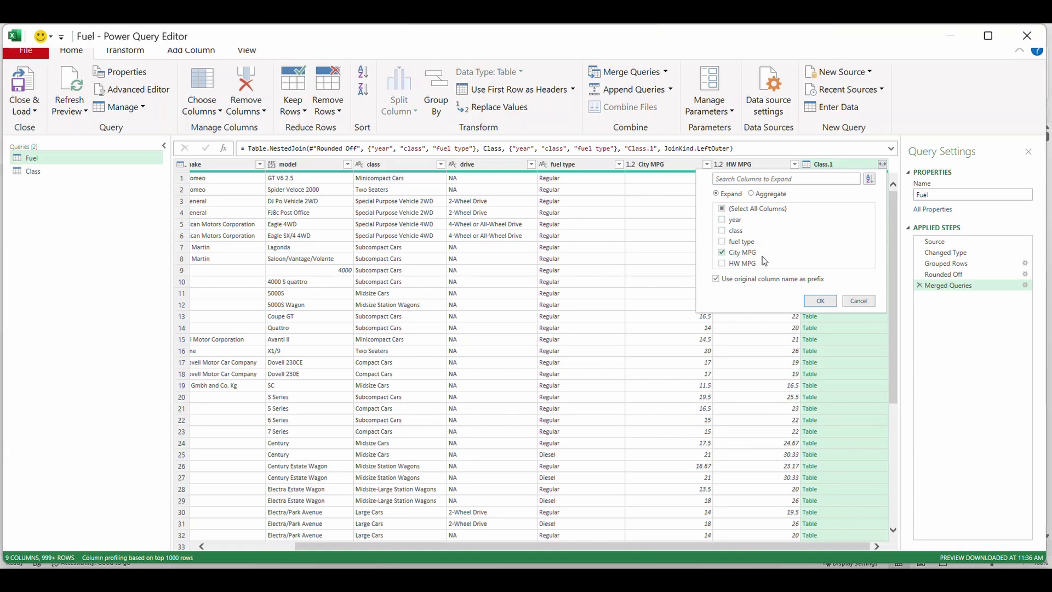
left_click(748, 265)
left_click(821, 302)
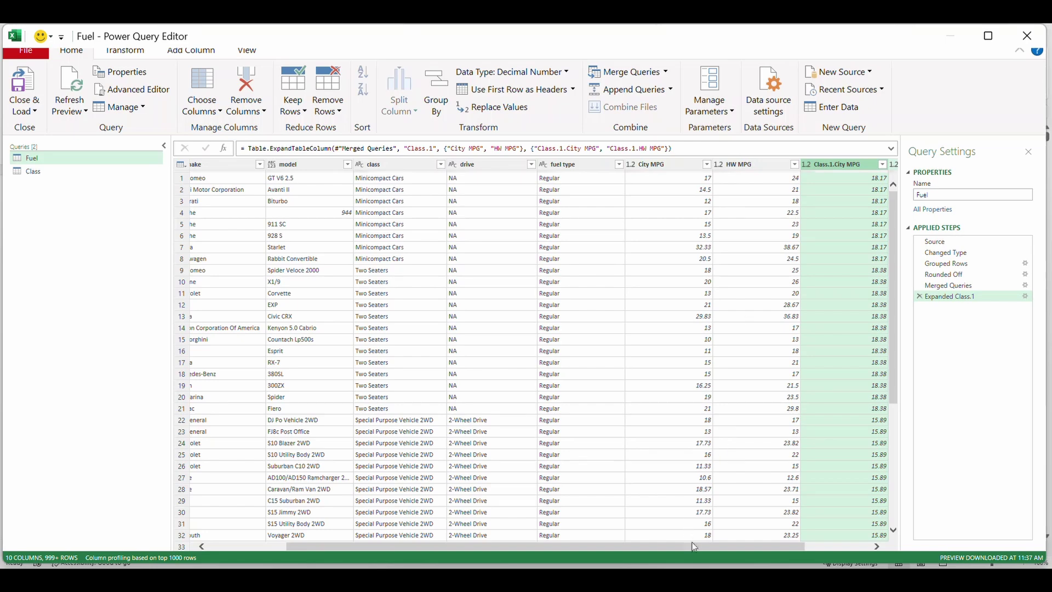
scroll(693, 546, "left", 1)
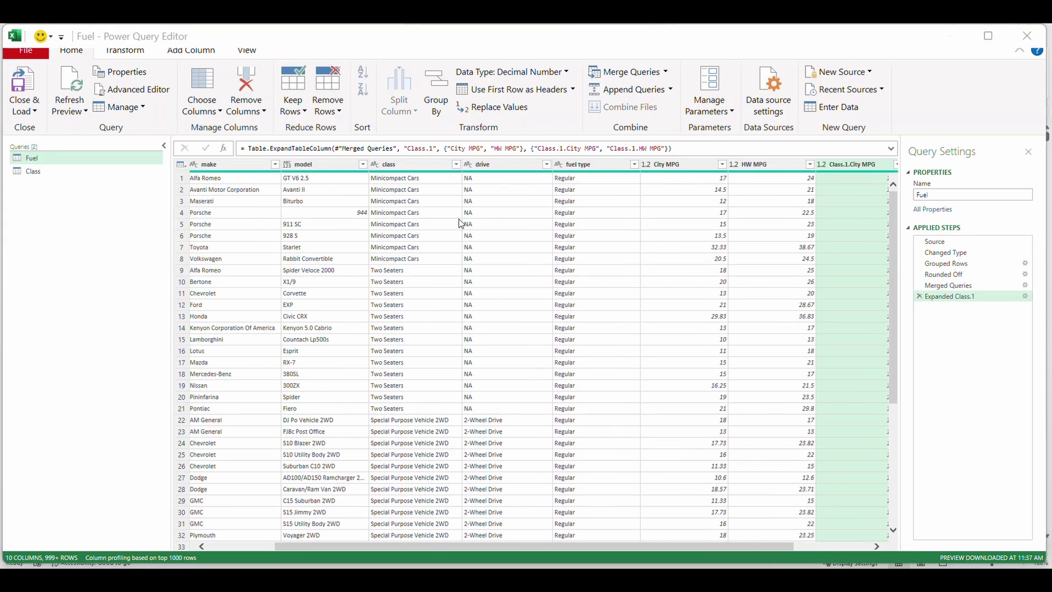
left_click_drag(540, 548, 416, 515)
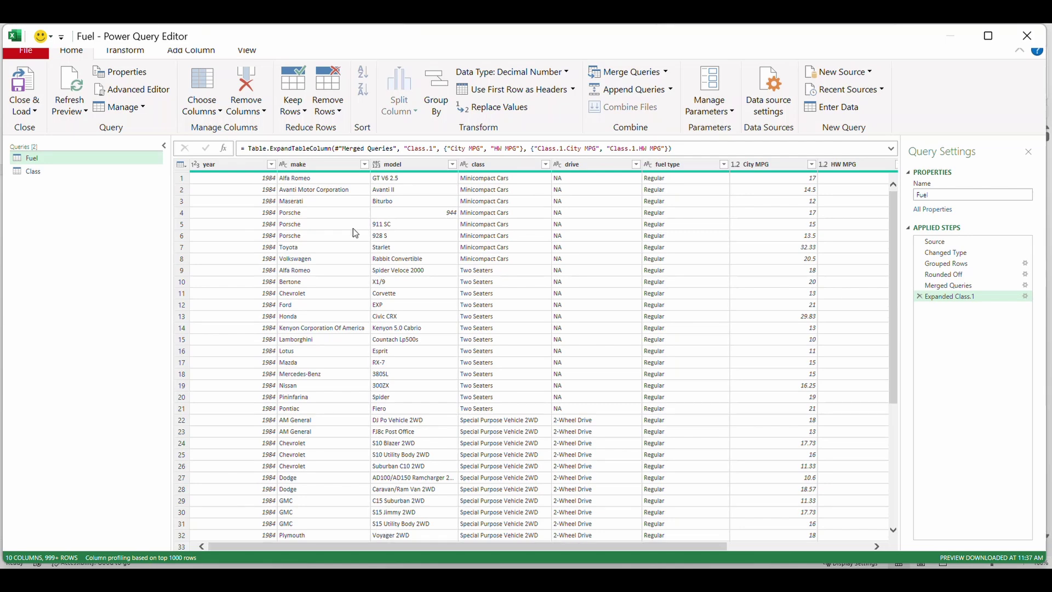
left_click(494, 179)
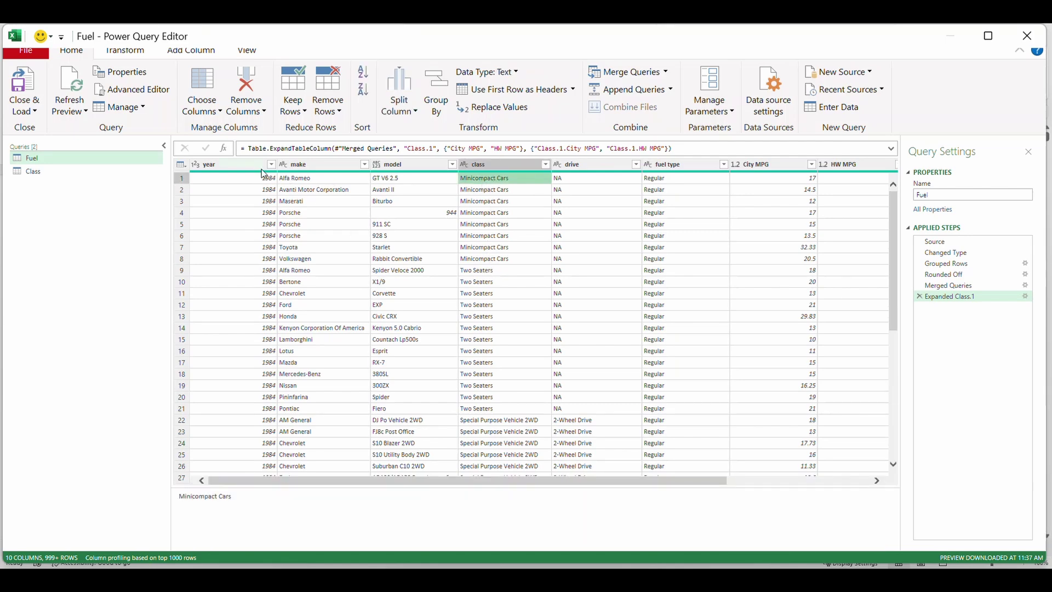
left_click(494, 260)
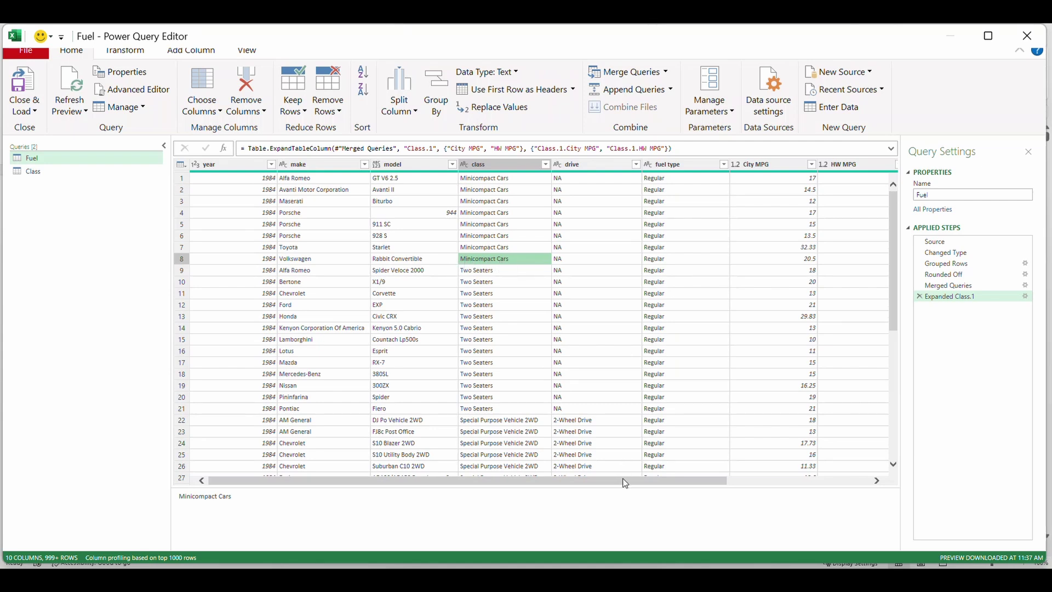
left_click_drag(623, 480, 767, 481)
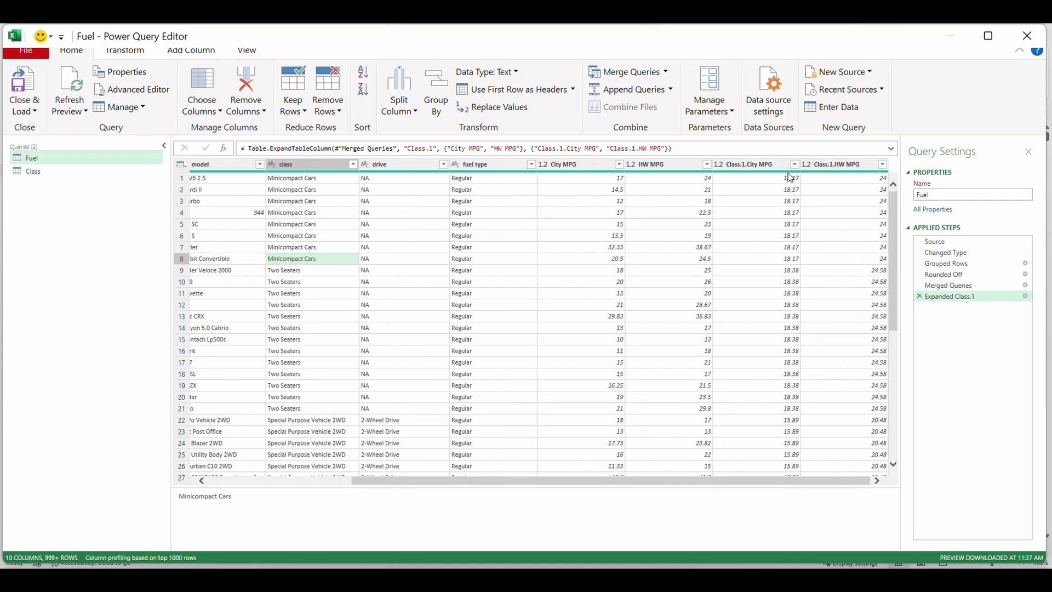
left_click(794, 273)
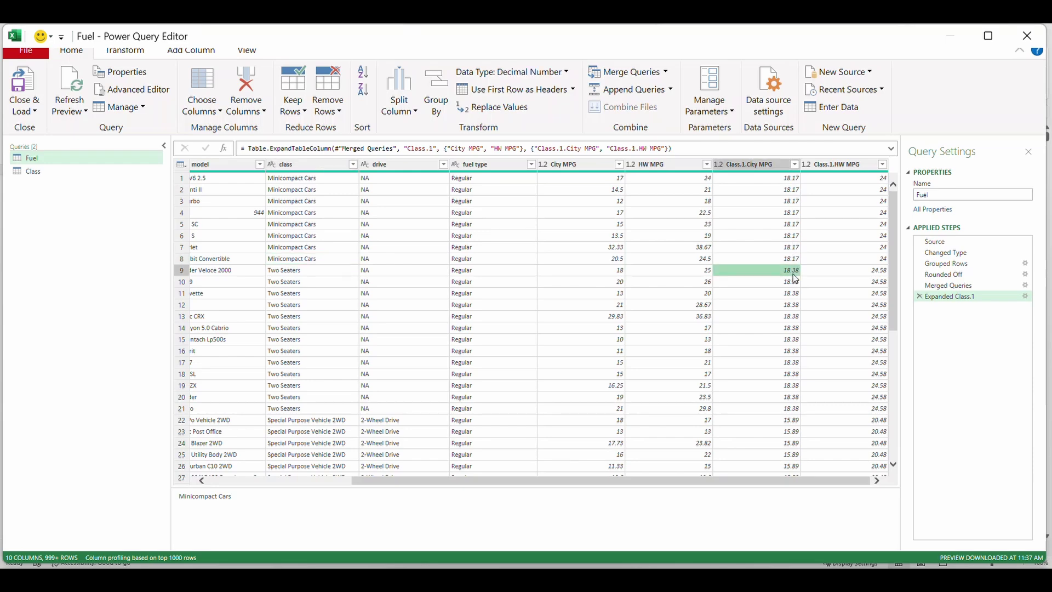
left_click_drag(712, 480, 458, 468)
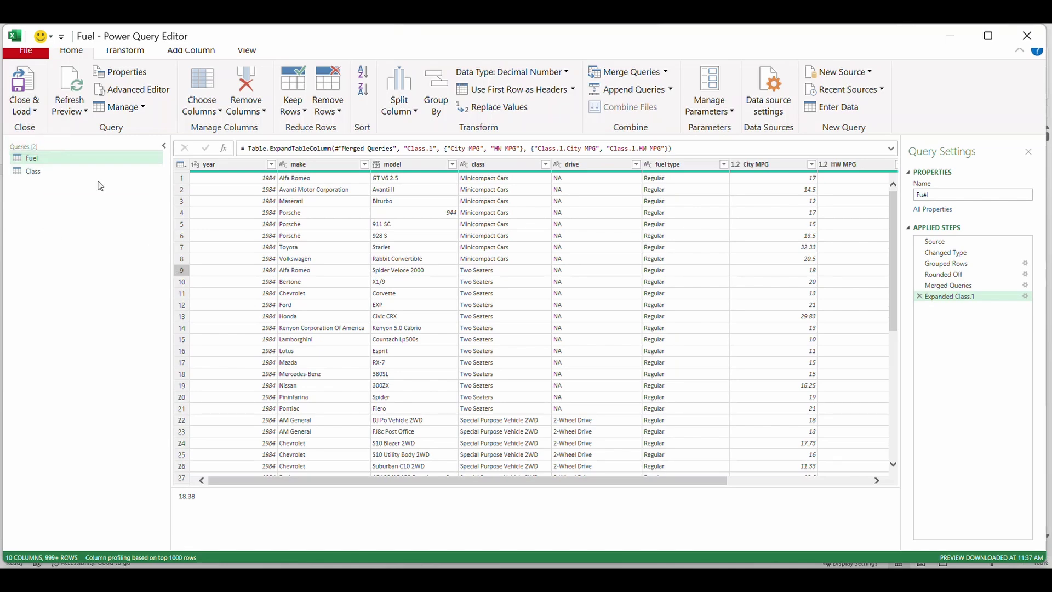
left_click(34, 112)
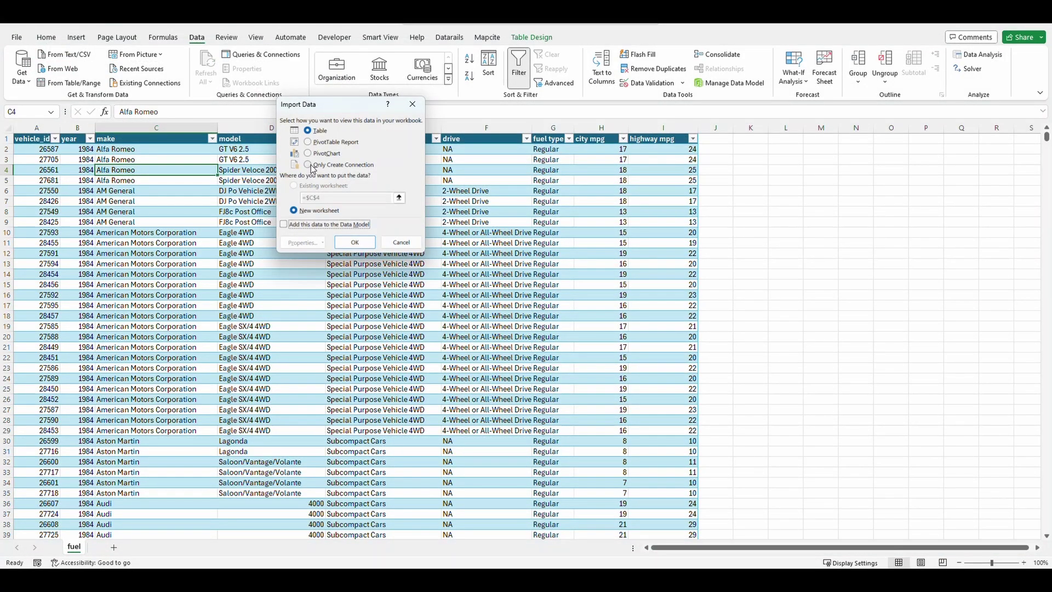
Load the Fuel and Class queries into Excel as connections only.
left_click(316, 165)
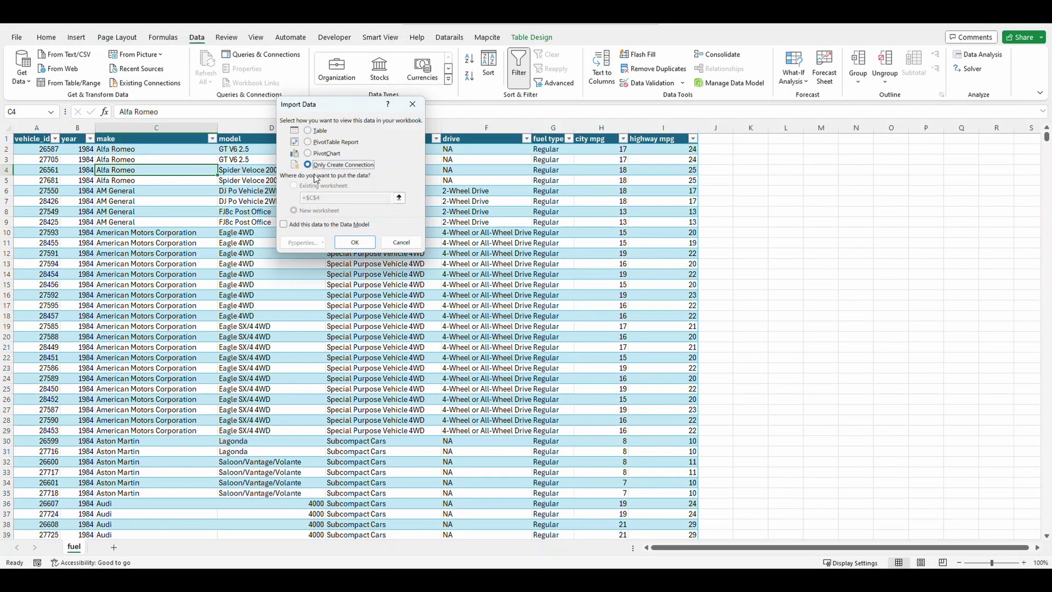
left_click(356, 243)
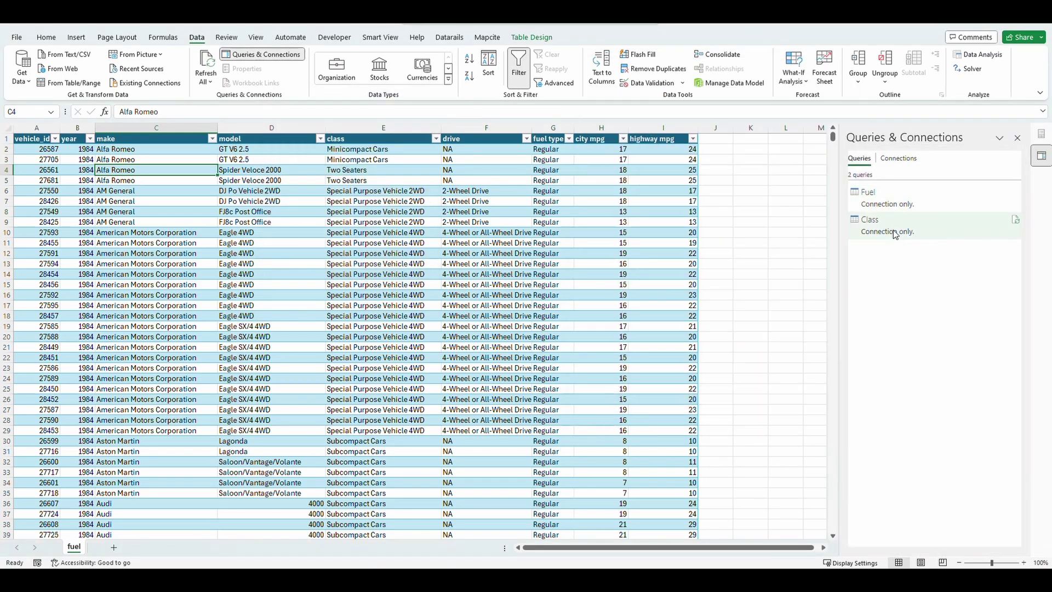
mouse_move(899, 230)
Insert a blank sheet before the fuel sheet and rename it MPG Comparison.
left_click(113, 547)
left_click_drag(102, 551, 61, 545)
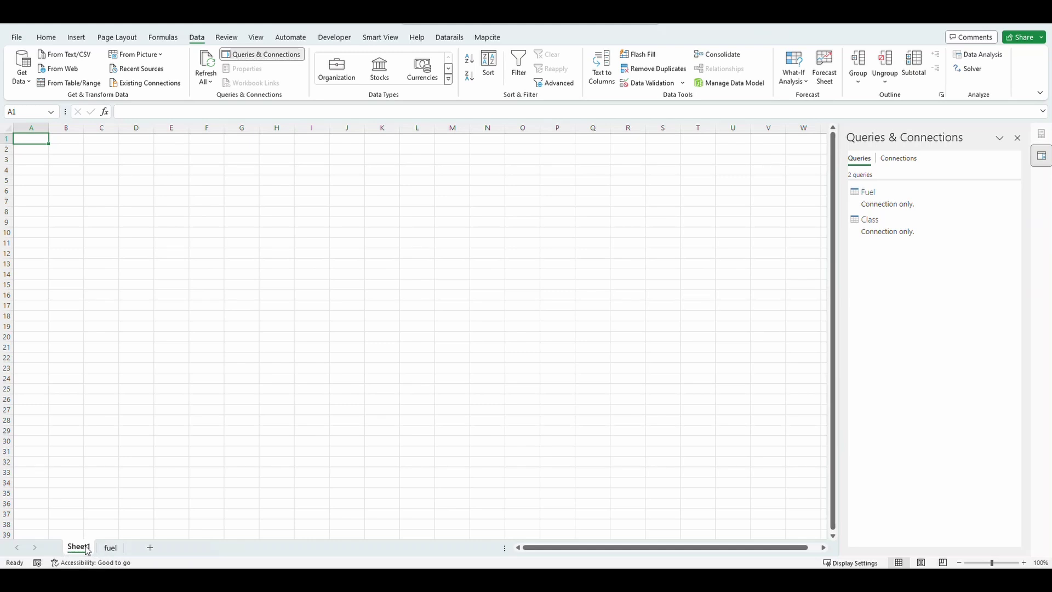
double_click(78, 546)
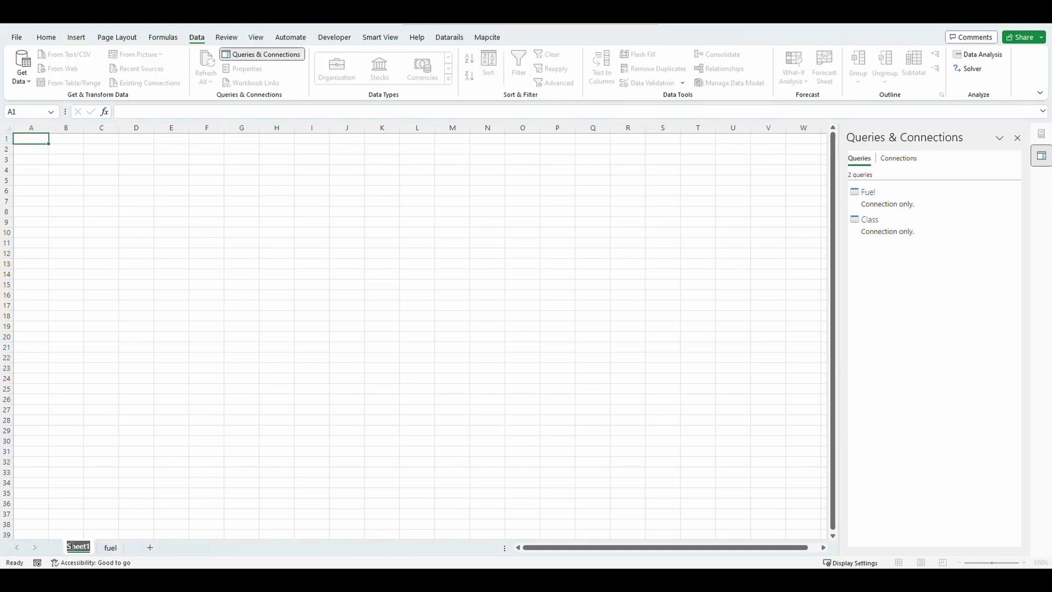
type("MPG Comparison")
left_click(136, 513)
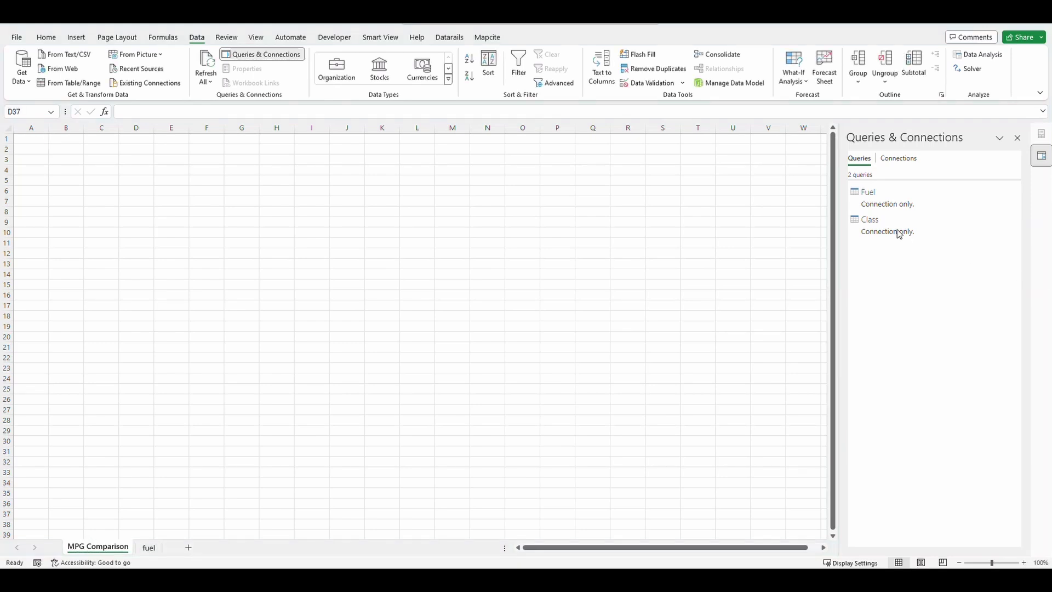
left_click(903, 194)
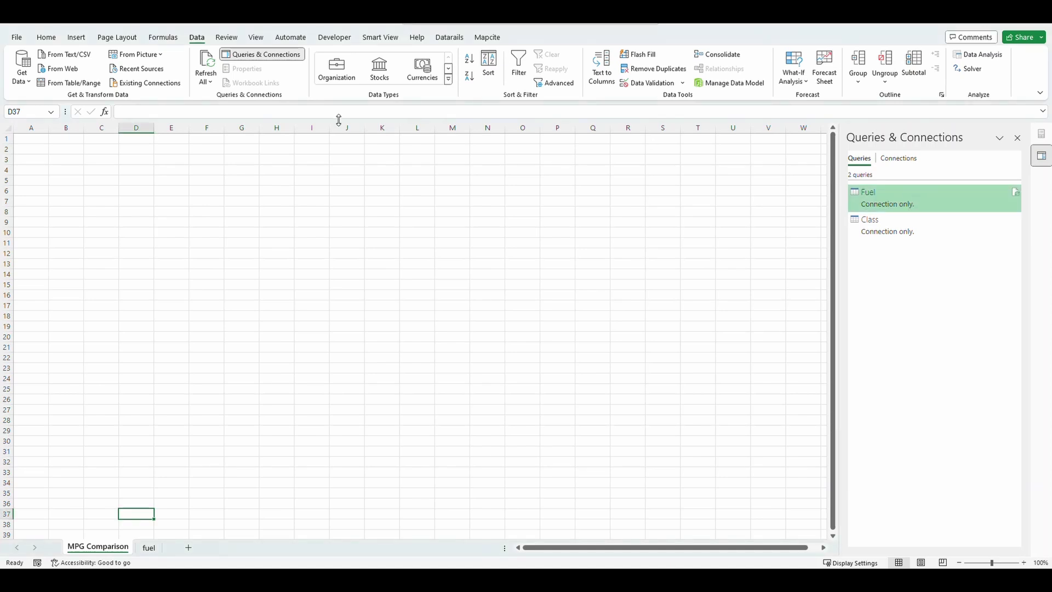
mouse_move(865, 205)
Load the Fuel query as a PivotTable report at cell B14 on this sheet.
left_click(1017, 138)
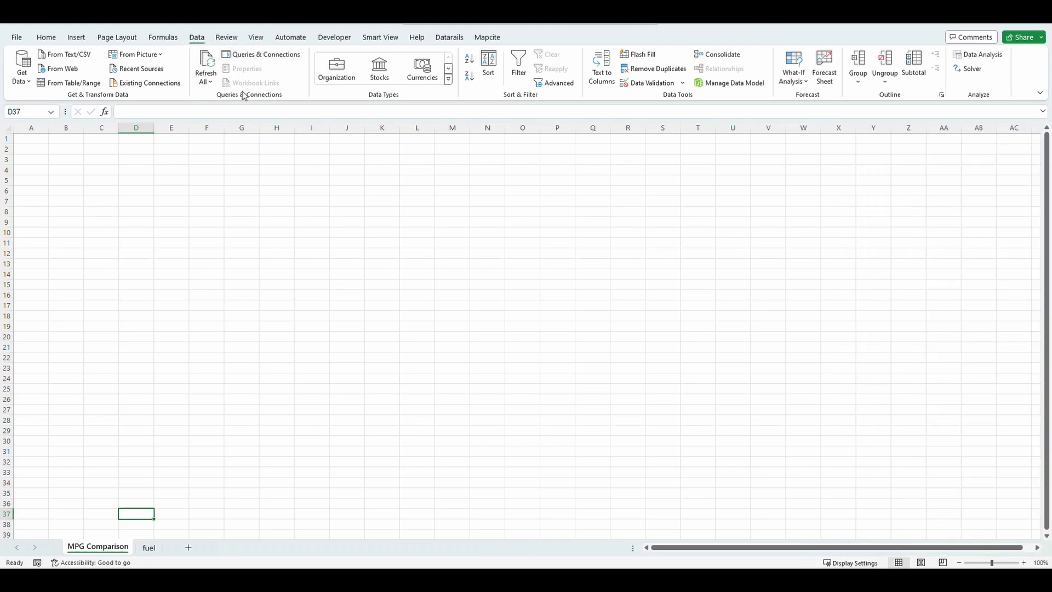
left_click(254, 55)
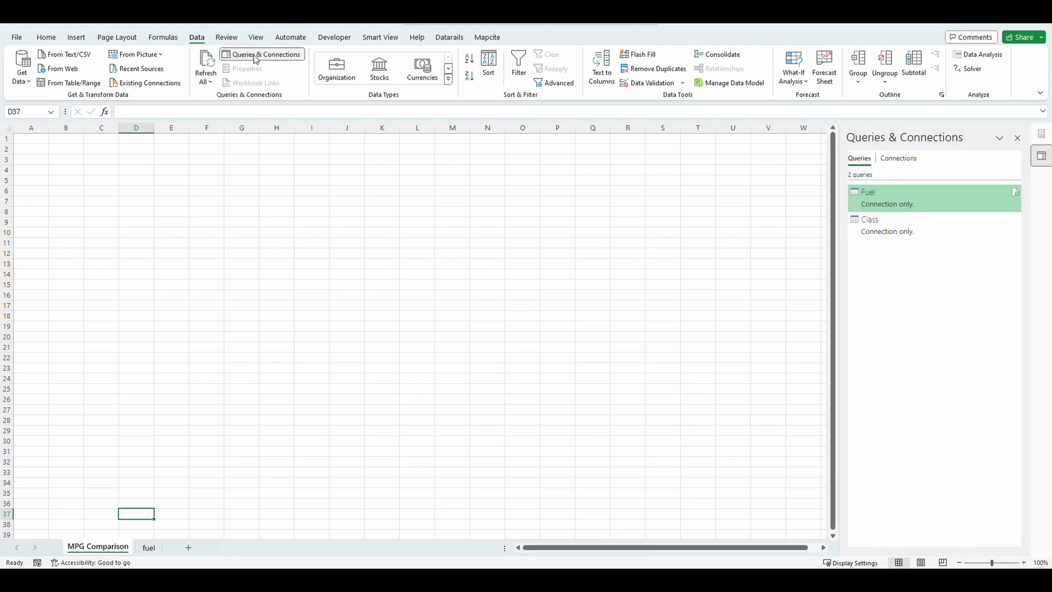
right_click(884, 199)
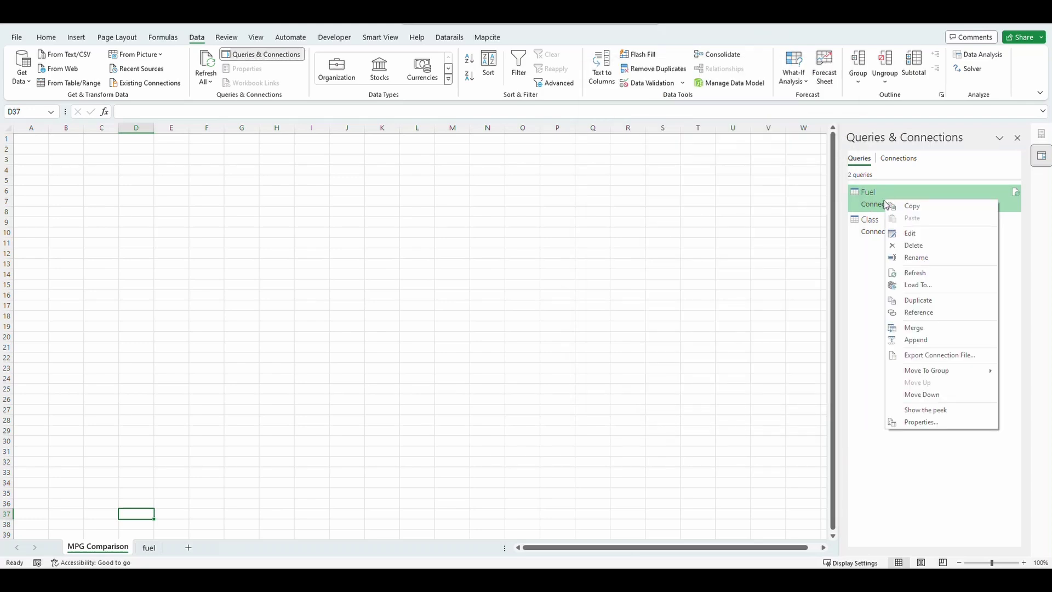
left_click(909, 285)
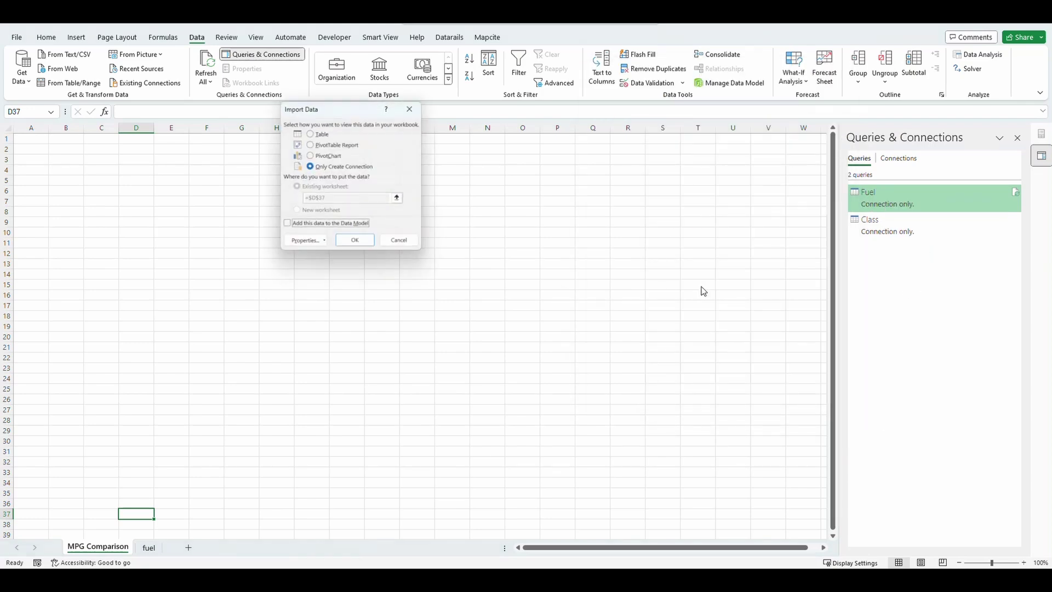
left_click(308, 142)
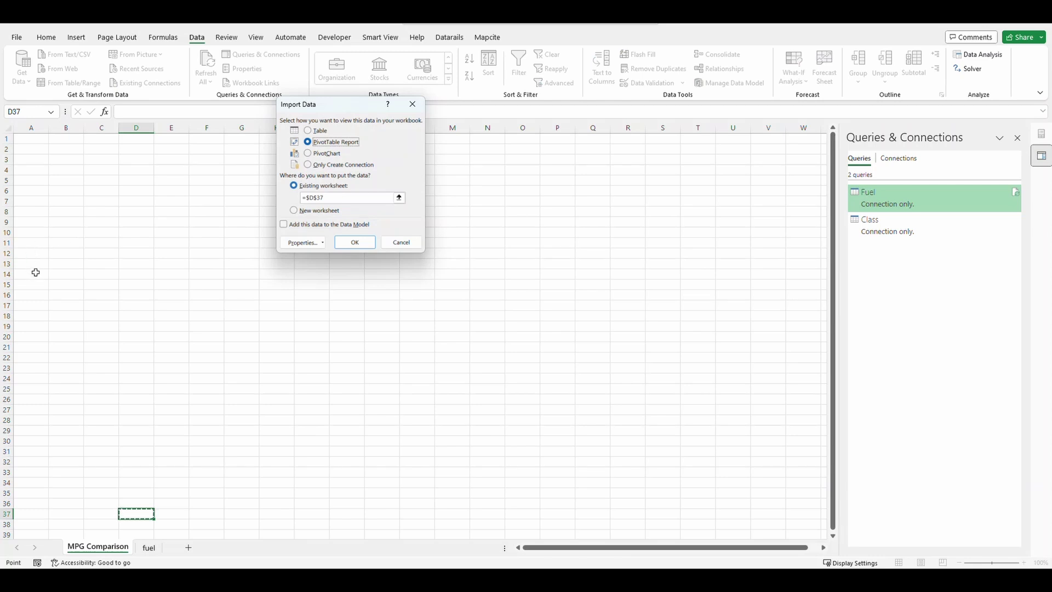
left_click(65, 274)
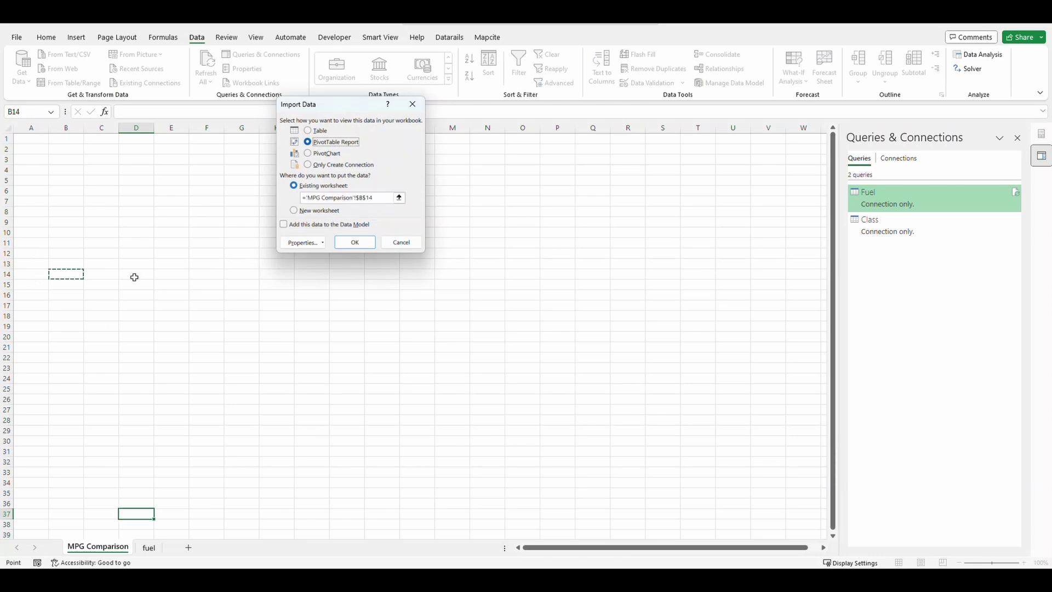
left_click(353, 243)
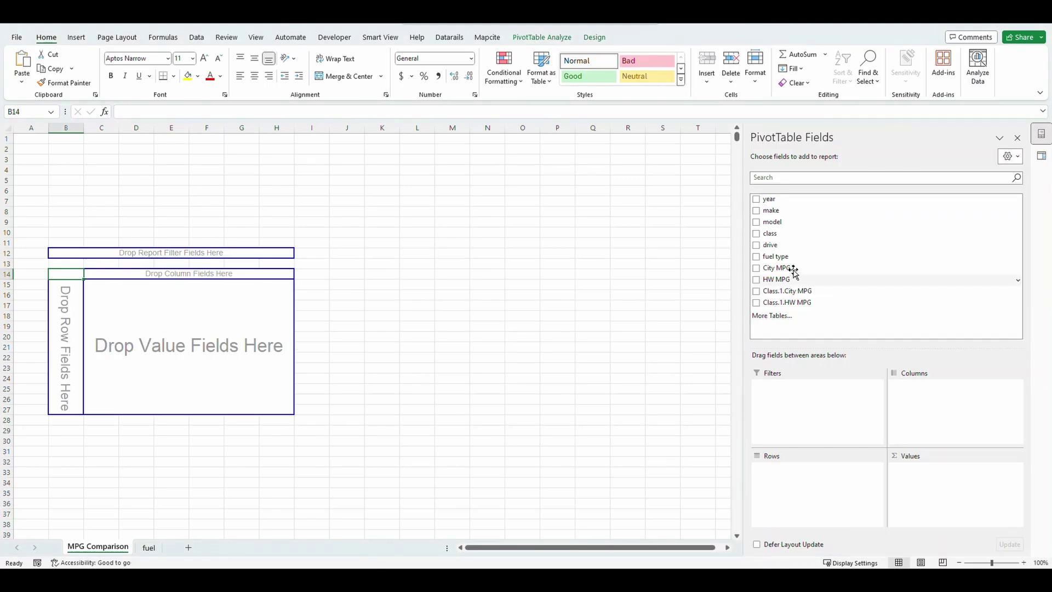
Put make and model in Rows and City, HW, Class.1.City, Class.1.HW MPG in Values.
left_click_drag(794, 212, 811, 493)
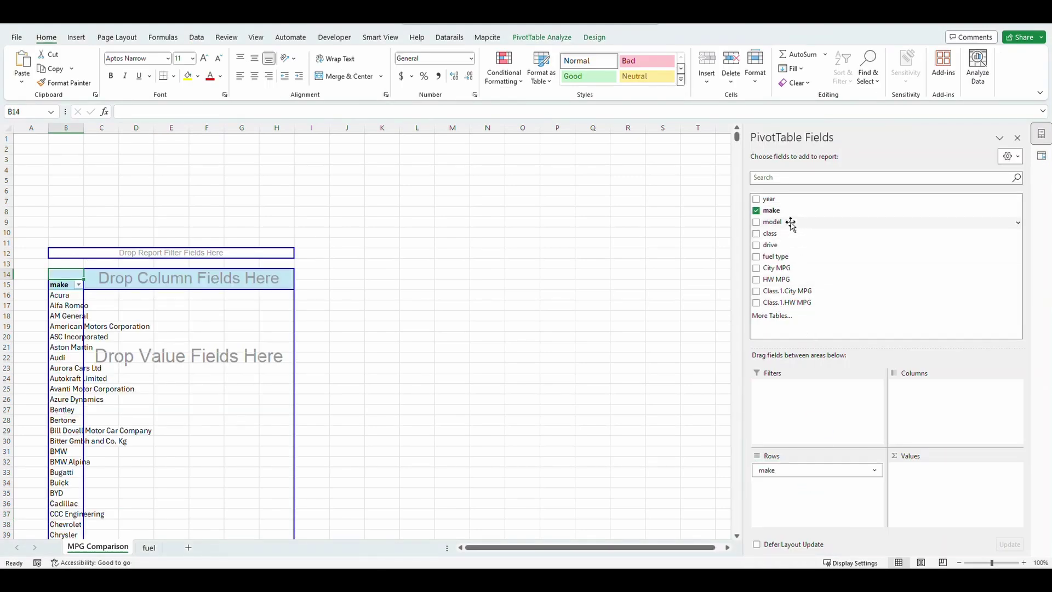
left_click_drag(791, 222, 817, 521)
left_click_drag(787, 268, 960, 490)
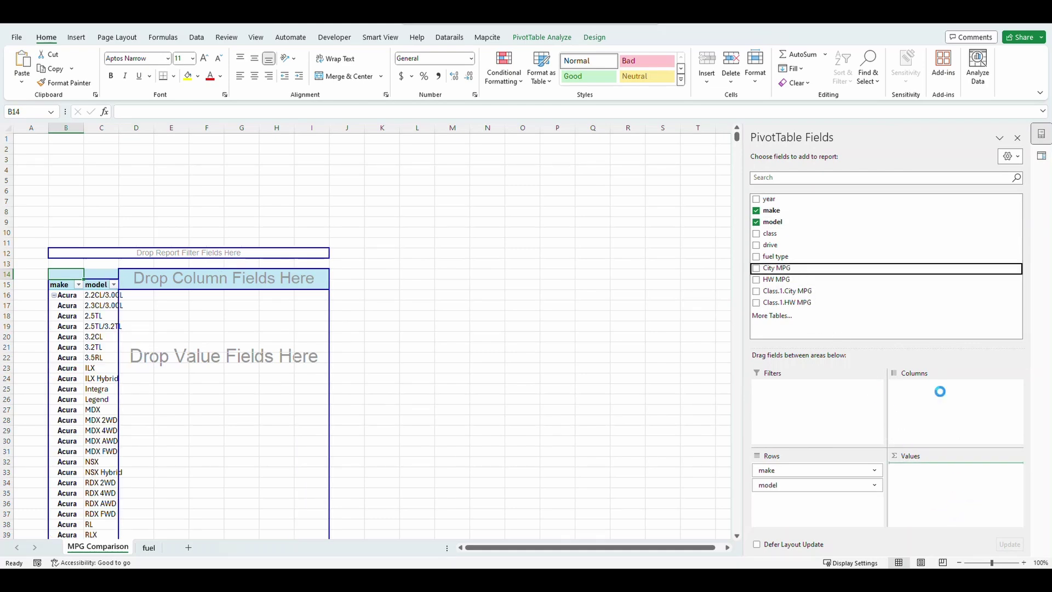
left_click_drag(791, 282, 932, 510)
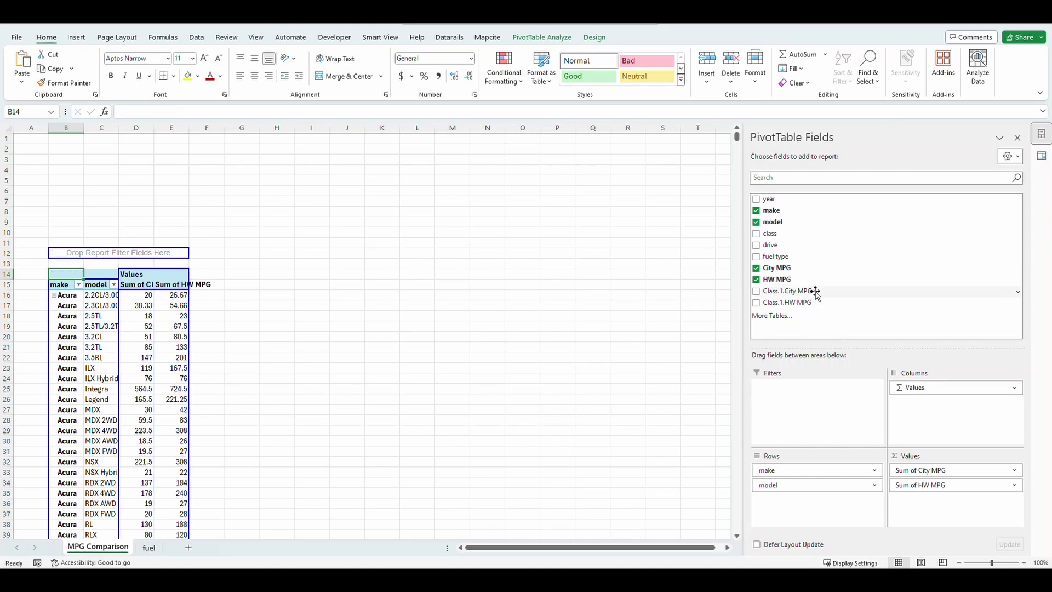
left_click_drag(815, 293, 939, 484)
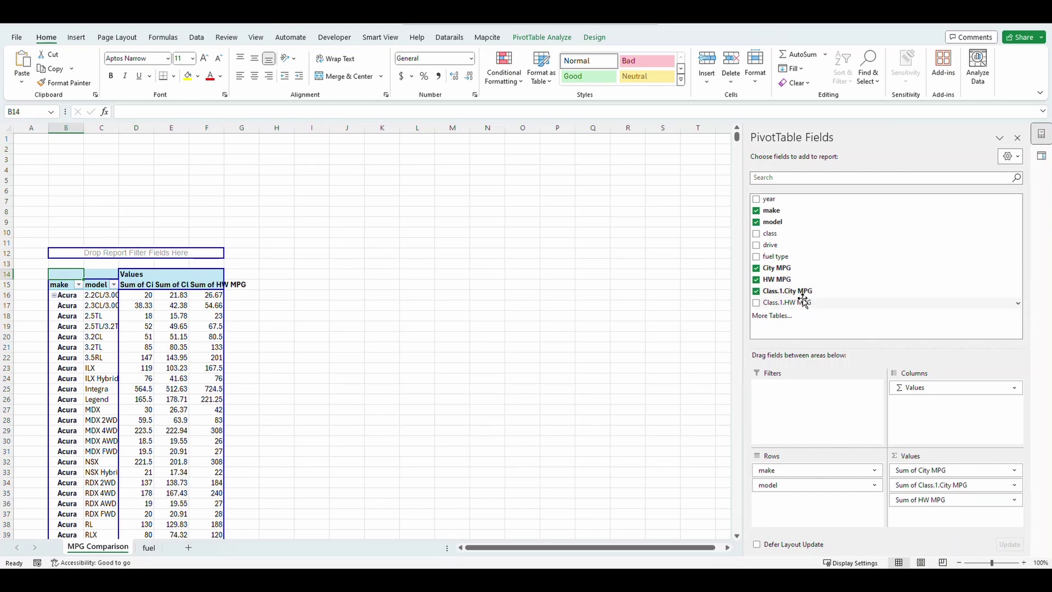
left_click_drag(804, 305, 959, 517)
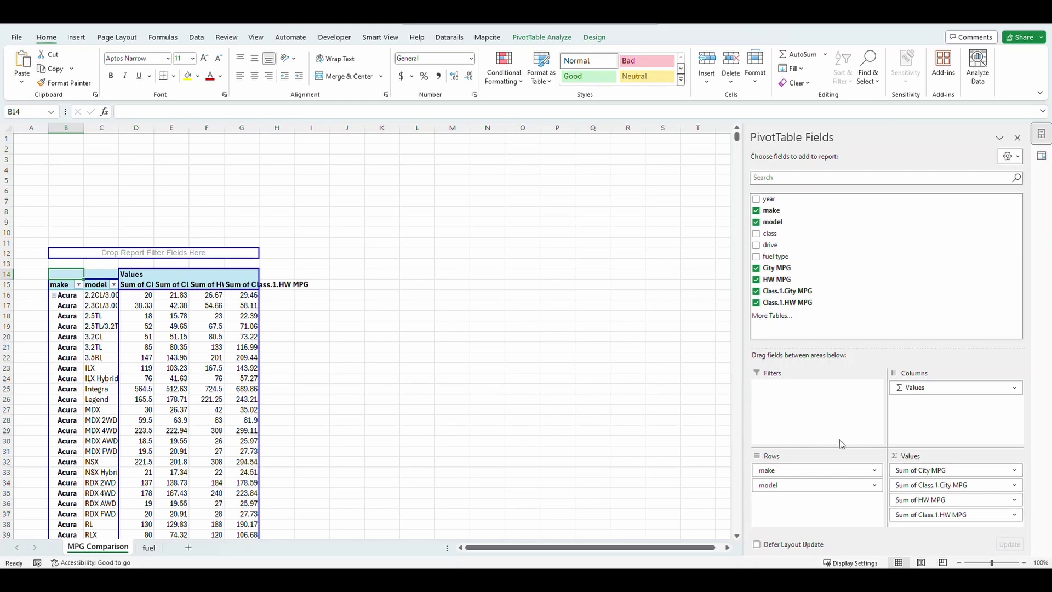
left_click_drag(66, 127, 235, 127)
Autofit columns B through G, then narrow the make and model columns B and C.
double_click(222, 128)
left_click(427, 398)
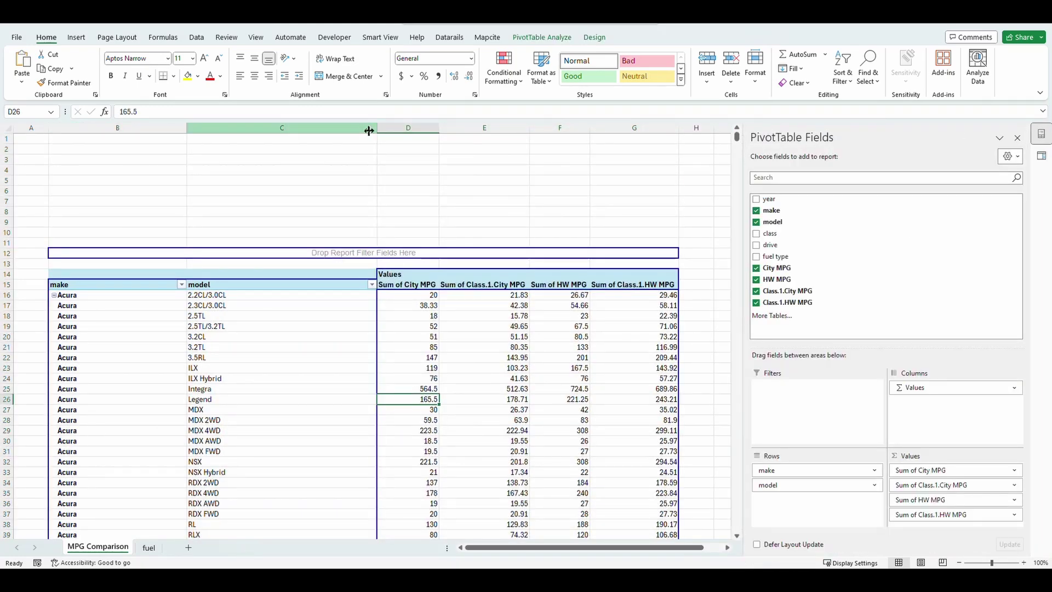
left_click_drag(337, 128, 269, 129)
left_click_drag(187, 128, 133, 128)
left_click(340, 186)
left_click(398, 378)
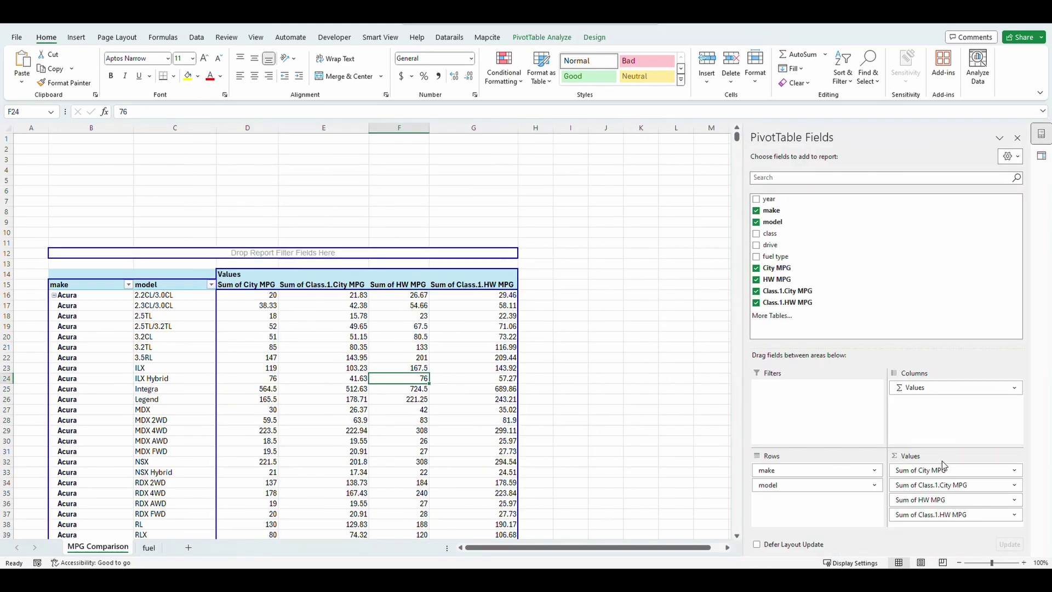
Summarize City MPG as an average shown as a number with 2 decimals.
left_click(964, 471)
left_click(938, 455)
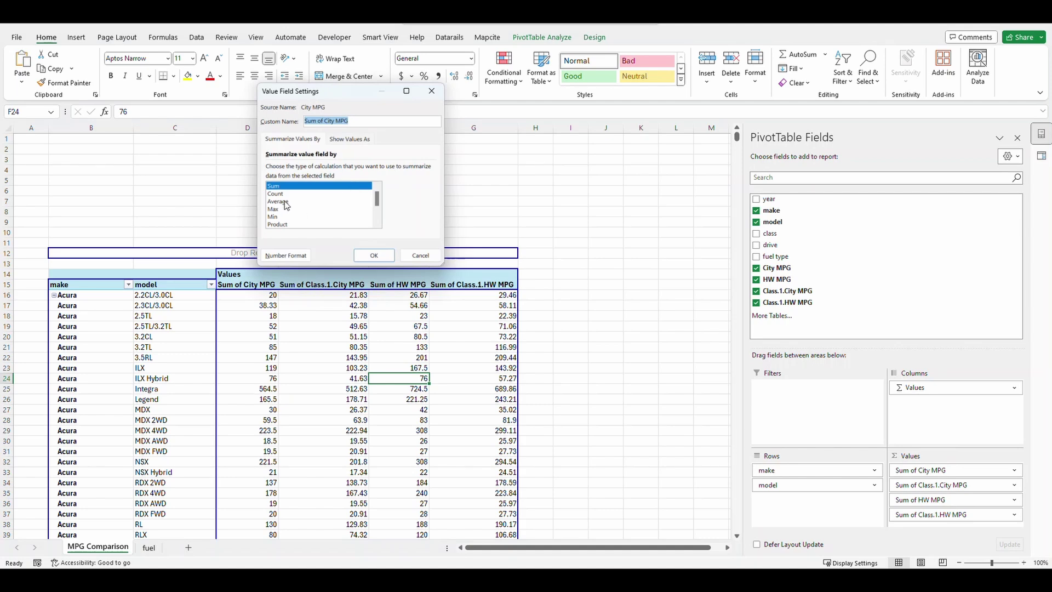
left_click(278, 201)
left_click(285, 255)
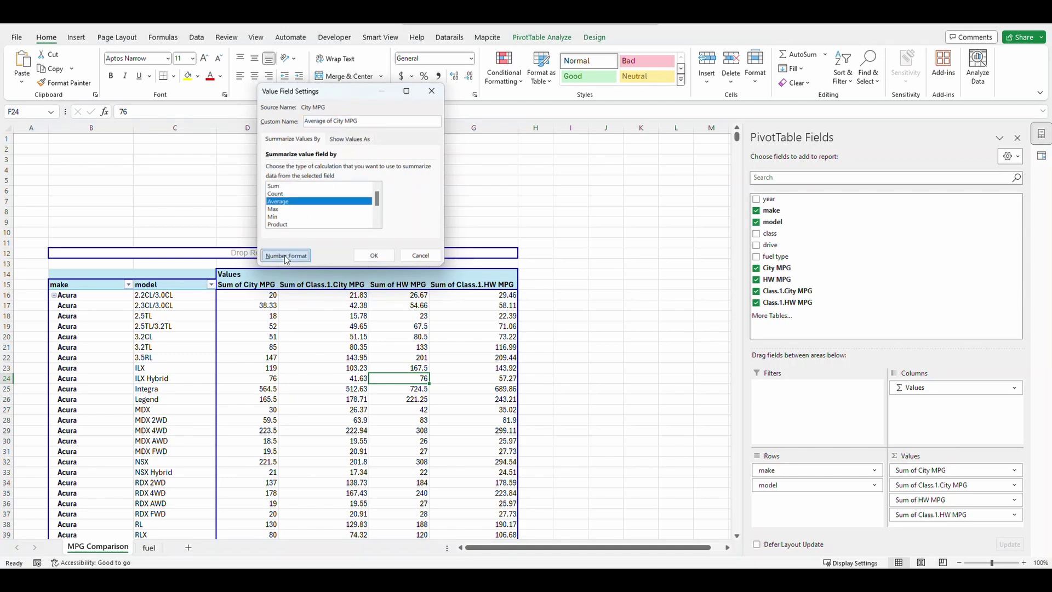
left_click(235, 94)
left_click(365, 117)
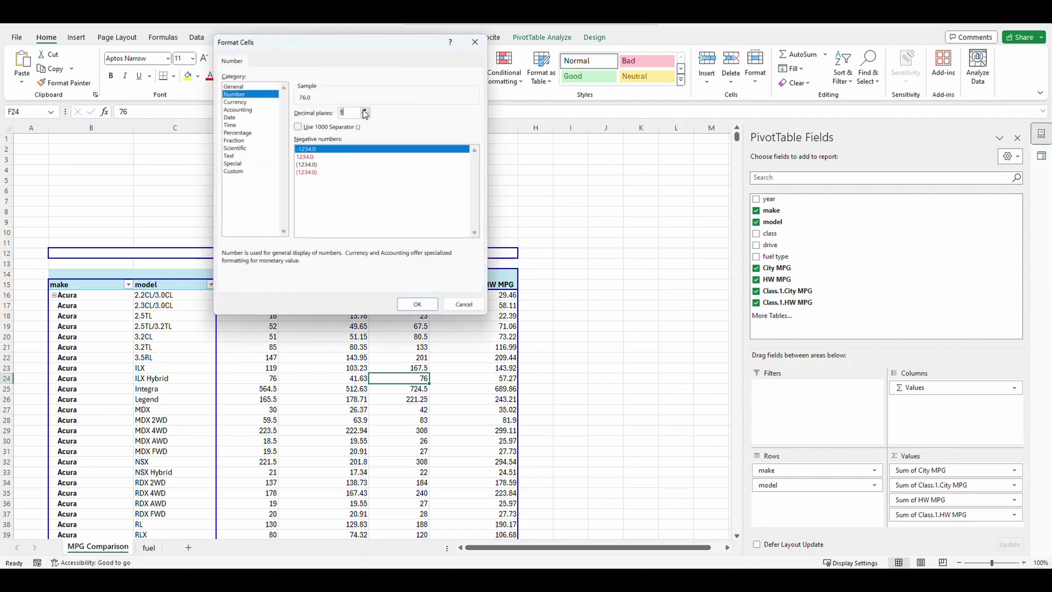
left_click(365, 110)
left_click(417, 304)
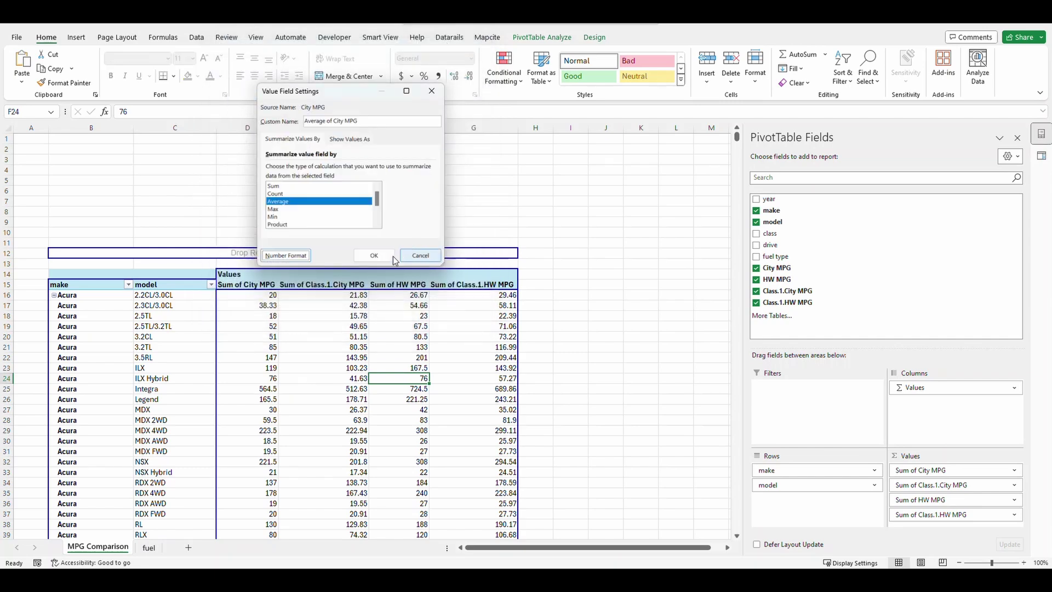
left_click(377, 256)
left_click(330, 338)
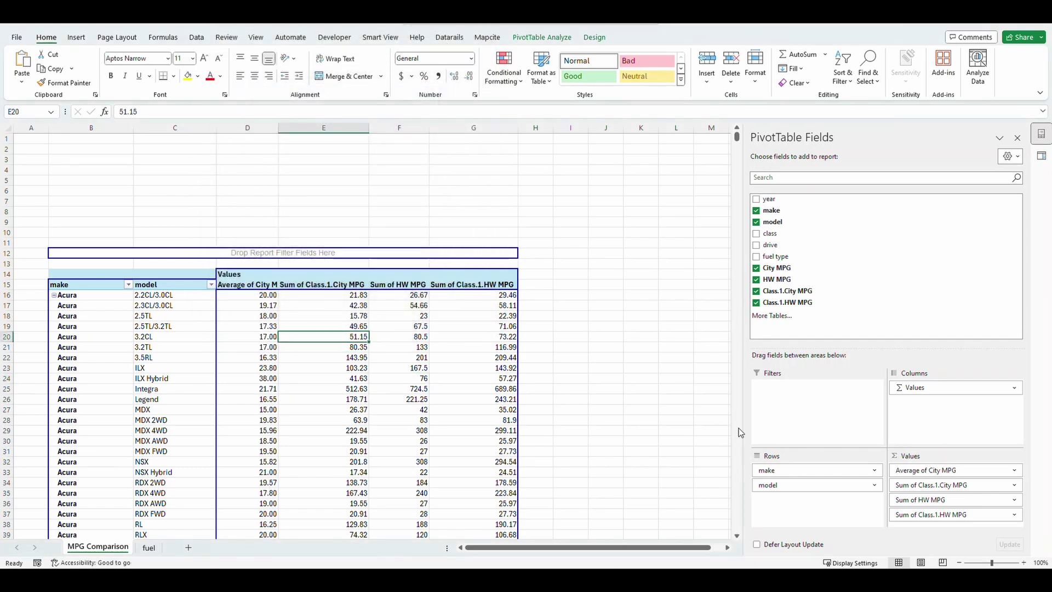
Make Class.1.City MPG a 2-decimal average named Avg Class City MPG.
left_click(958, 485)
left_click(936, 466)
left_click(300, 254)
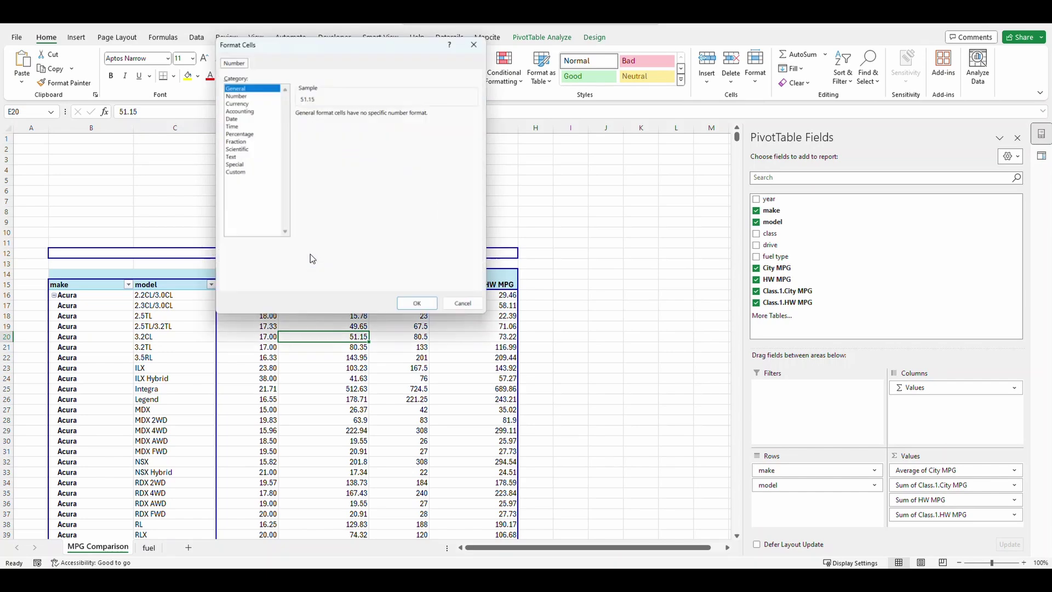
left_click(236, 94)
left_click(417, 304)
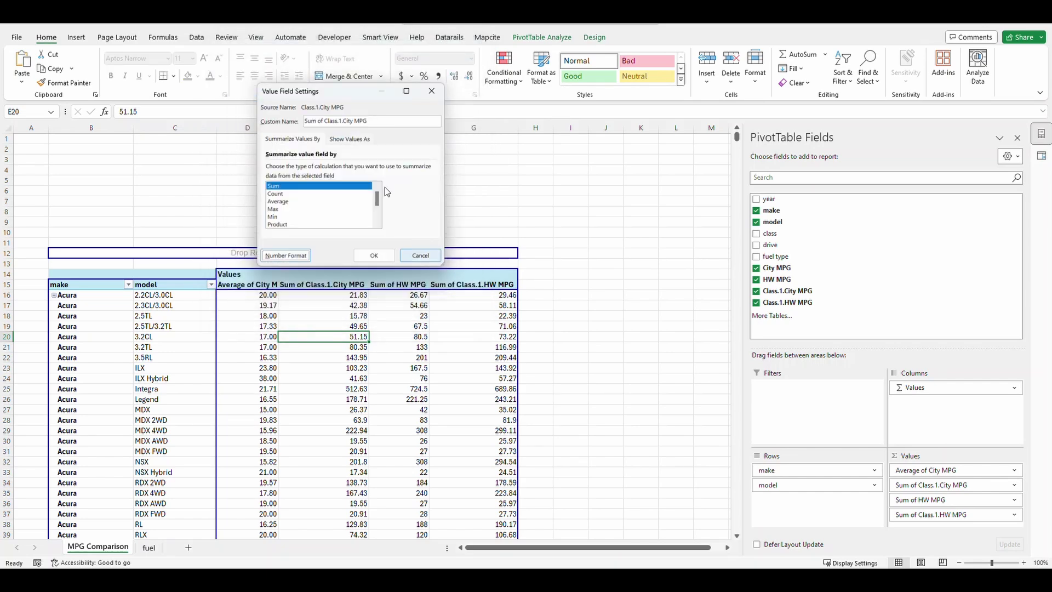
left_click(285, 201)
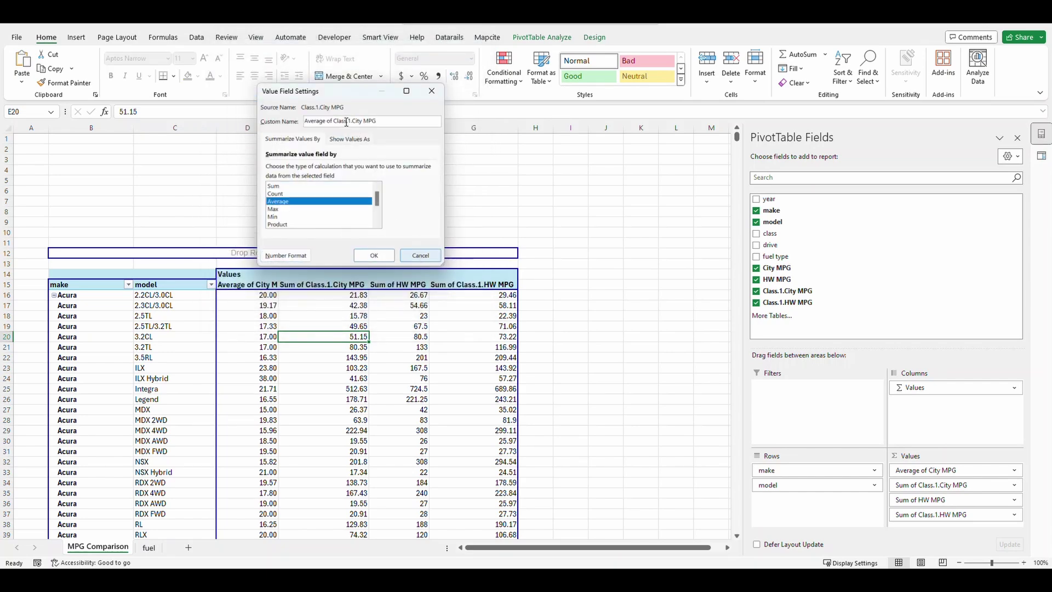
left_click_drag(385, 124, 222, 125)
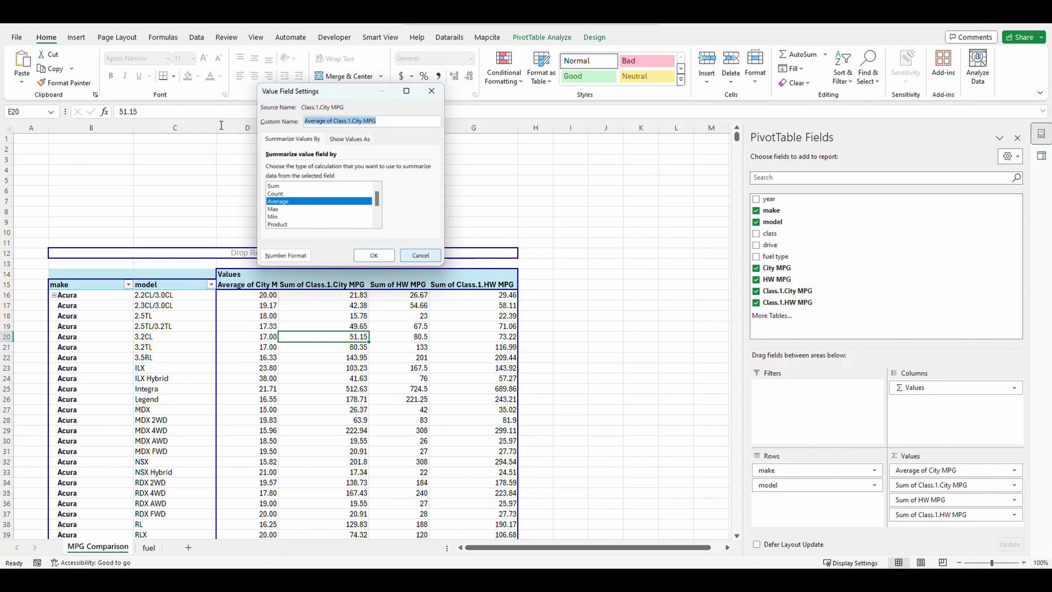
left_click(333, 121)
key("BackSpace")
key("BackSpace")
key("BackSpace")
left_click(349, 121)
key("BackSpace")
key("BackSpace")
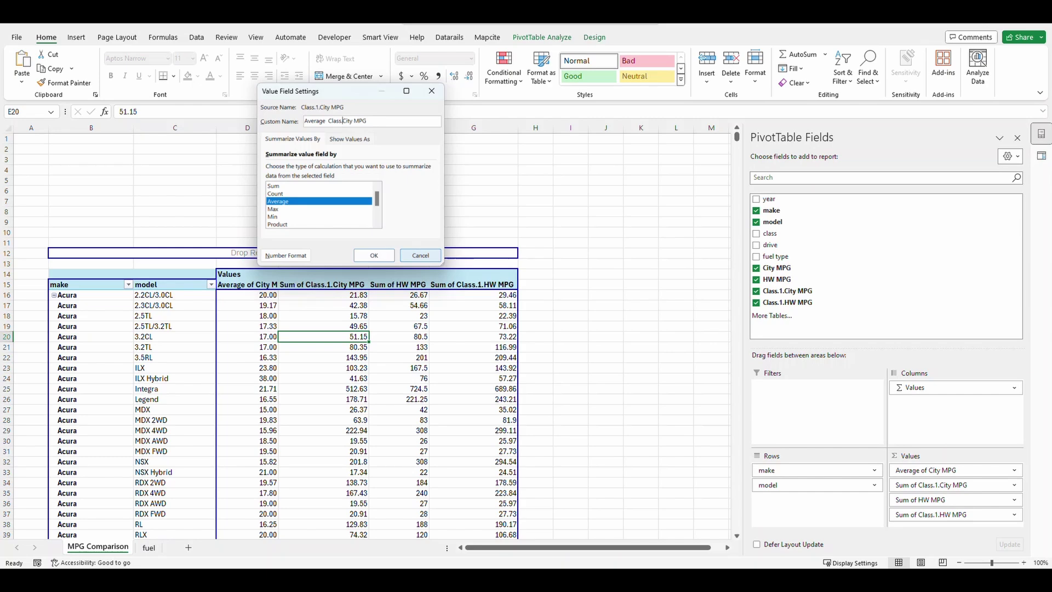
left_click(328, 121)
key("BackSpace")
key("BackSpace")
key("BackSpace")
key("BackSpace")
key("BackSpace")
key("BackSpace")
type("g")
left_click(373, 255)
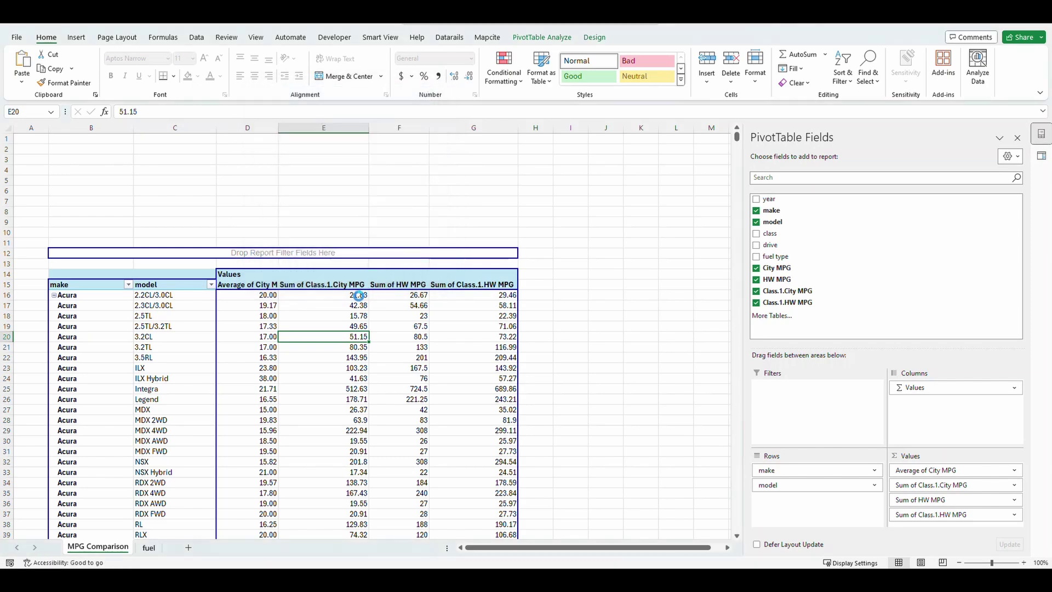
Shorten the Average of City MPG field name to Avg of City MPG.
left_click(936, 470)
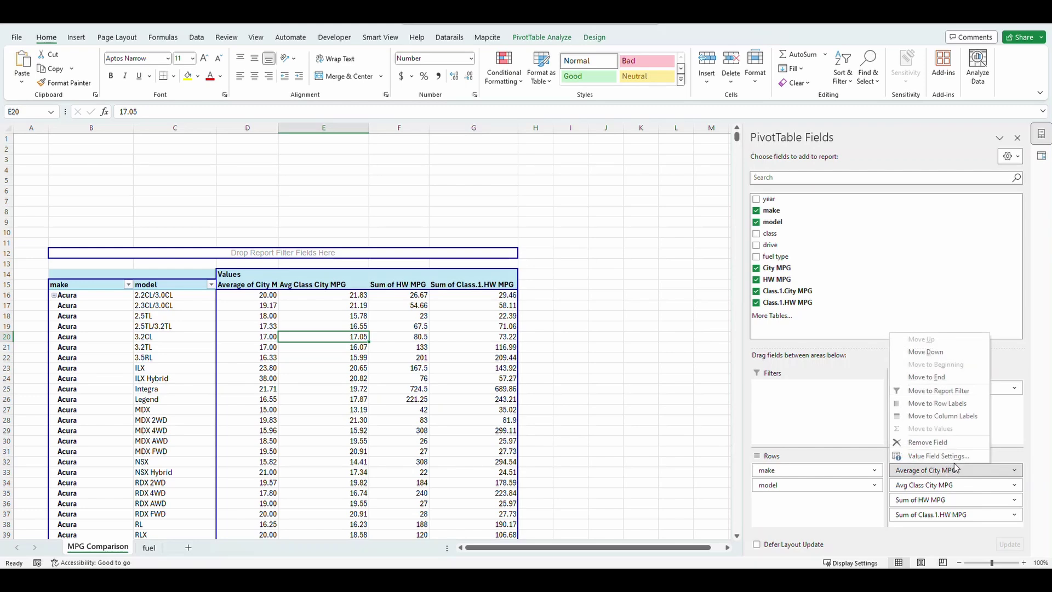
left_click(967, 465)
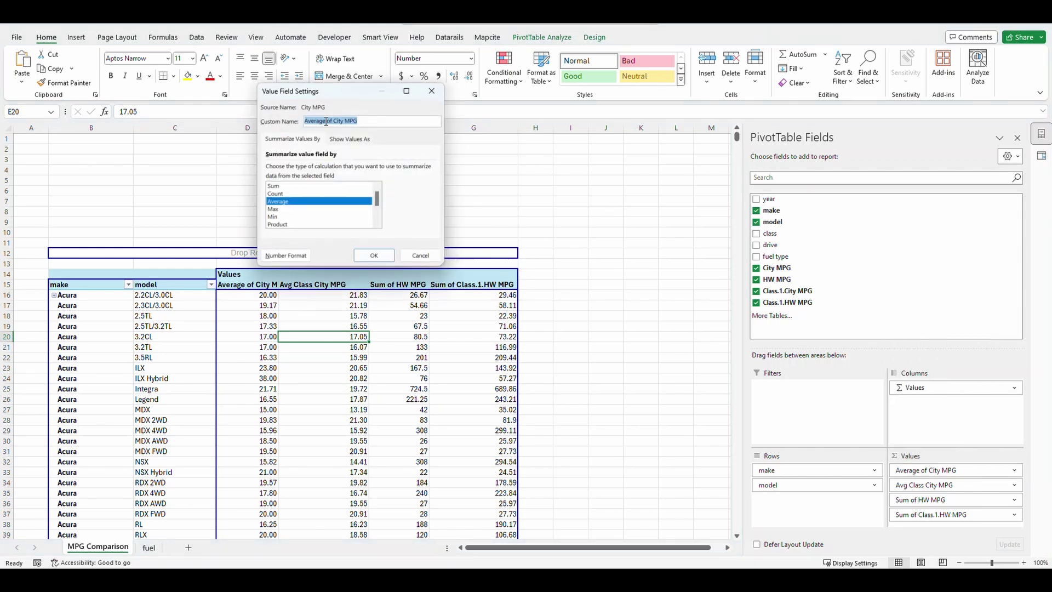
left_click_drag(325, 121, 313, 119)
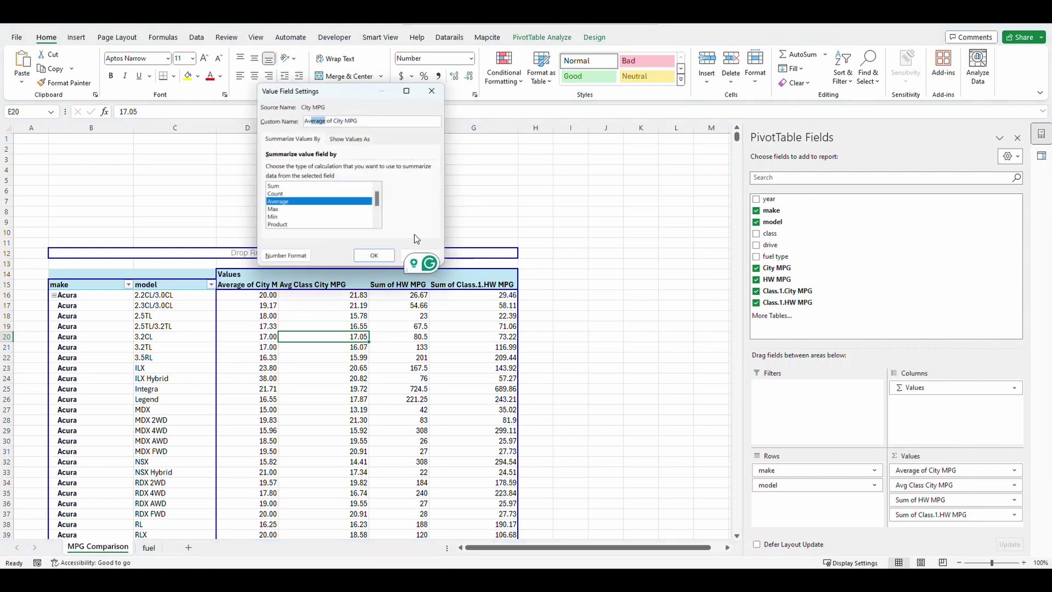
left_click(374, 256)
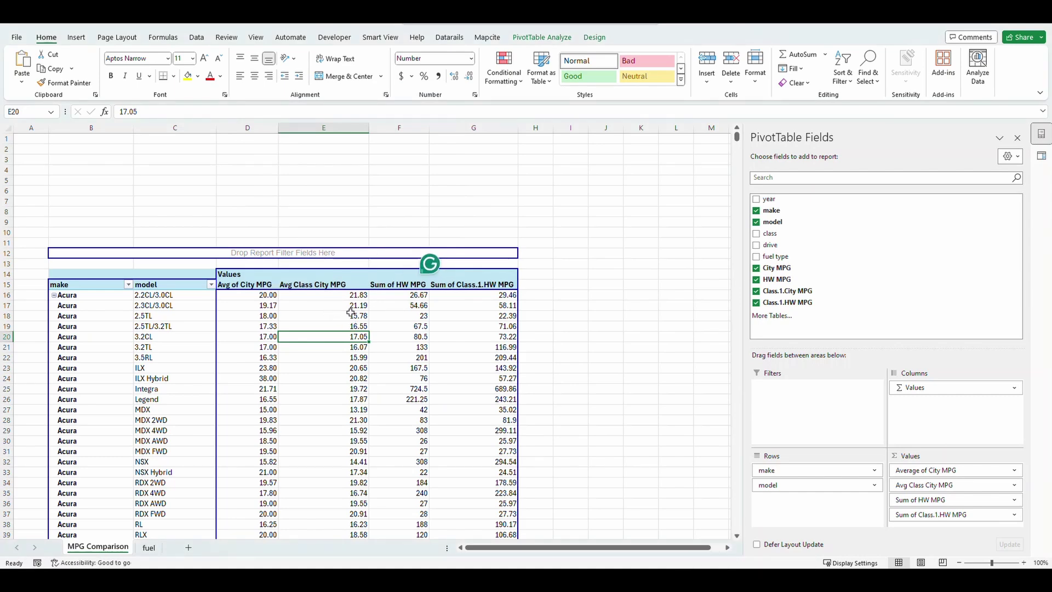
left_click(403, 326)
Make HW MPG a 2-decimal number average named Avg HW MPG.
left_click(954, 502)
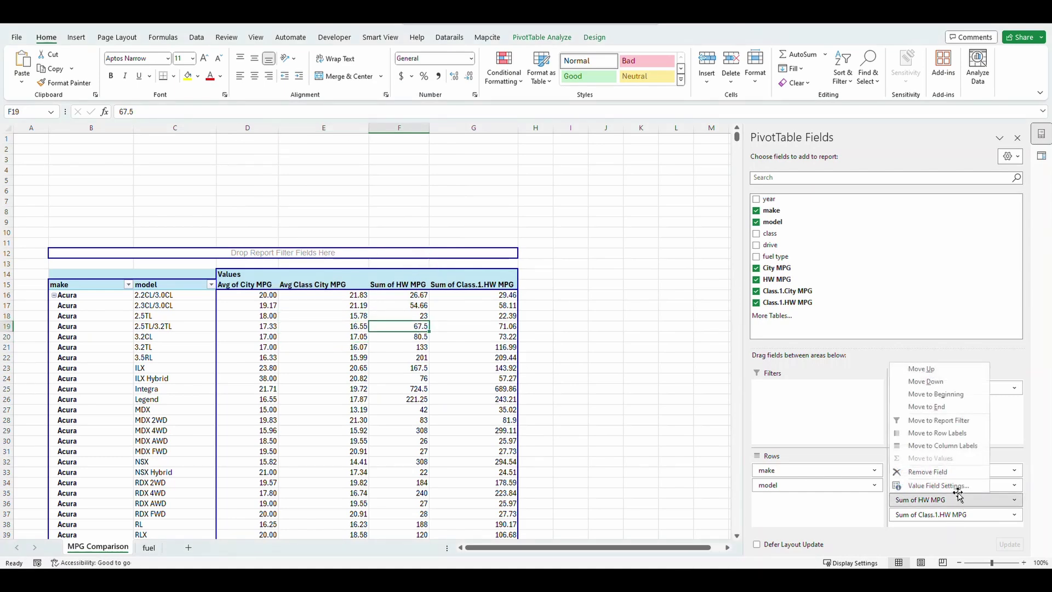
left_click(956, 503)
left_click(278, 202)
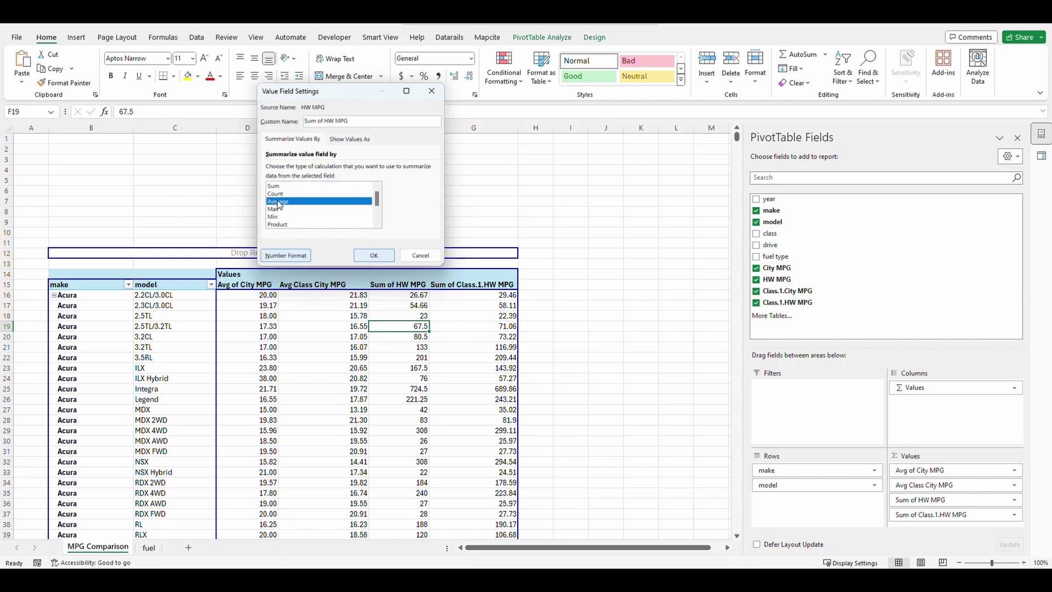
left_click(285, 255)
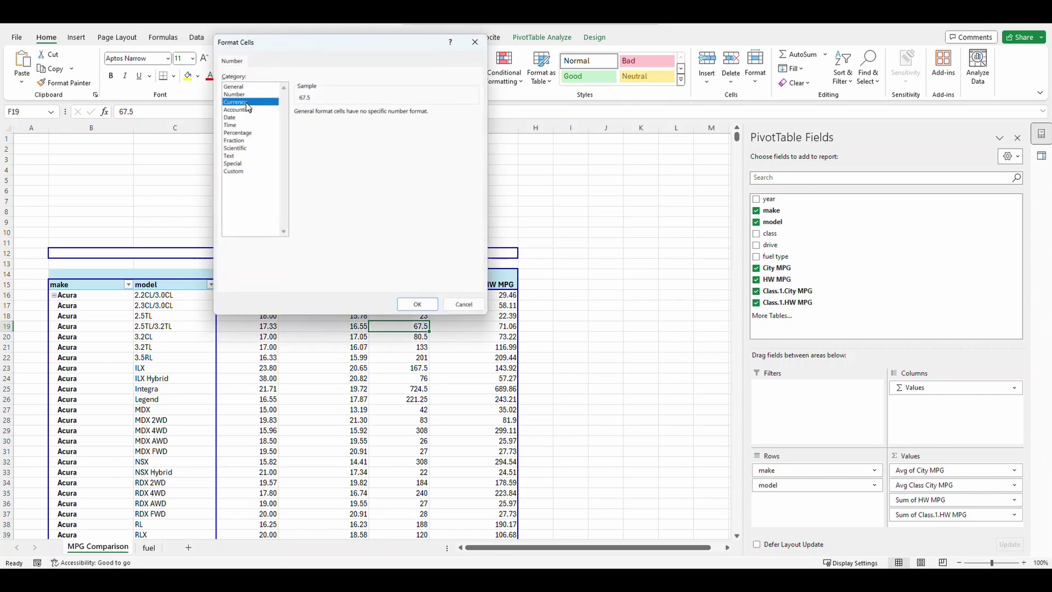
left_click(235, 95)
left_click(417, 304)
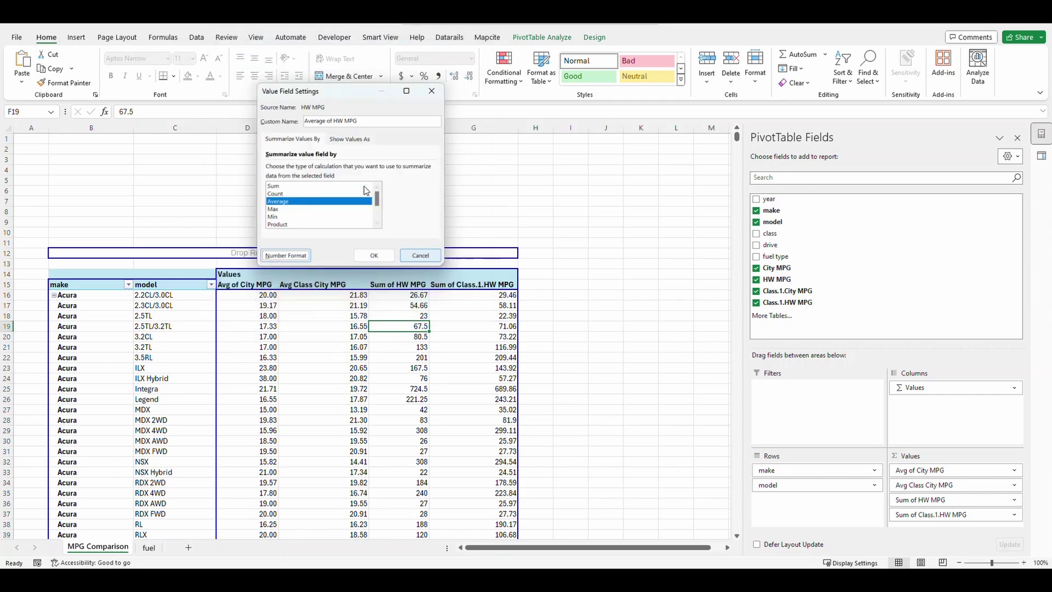
left_click_drag(332, 124, 321, 121)
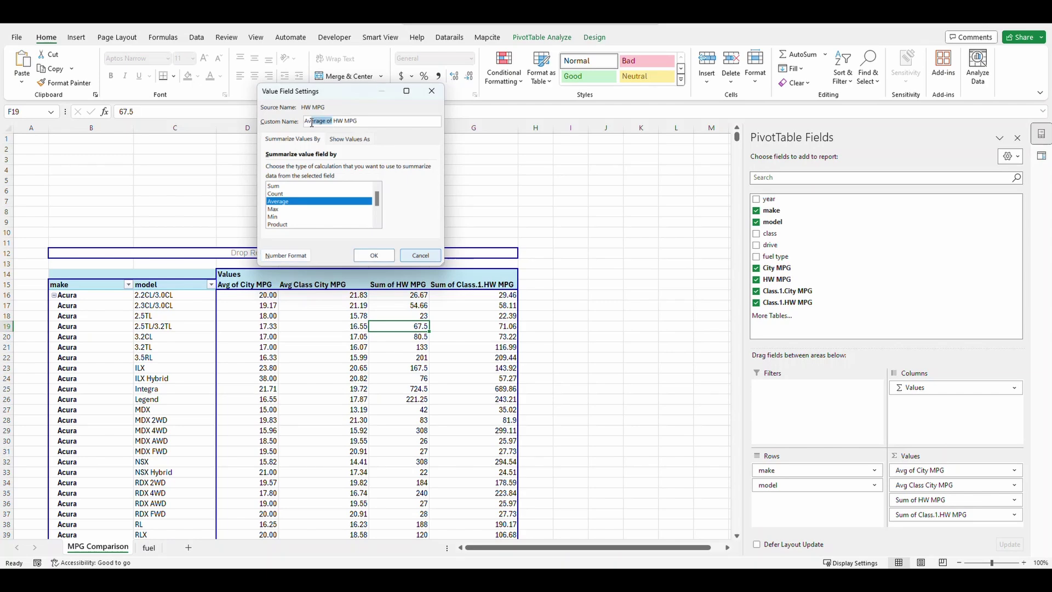
type("g")
left_click(373, 256)
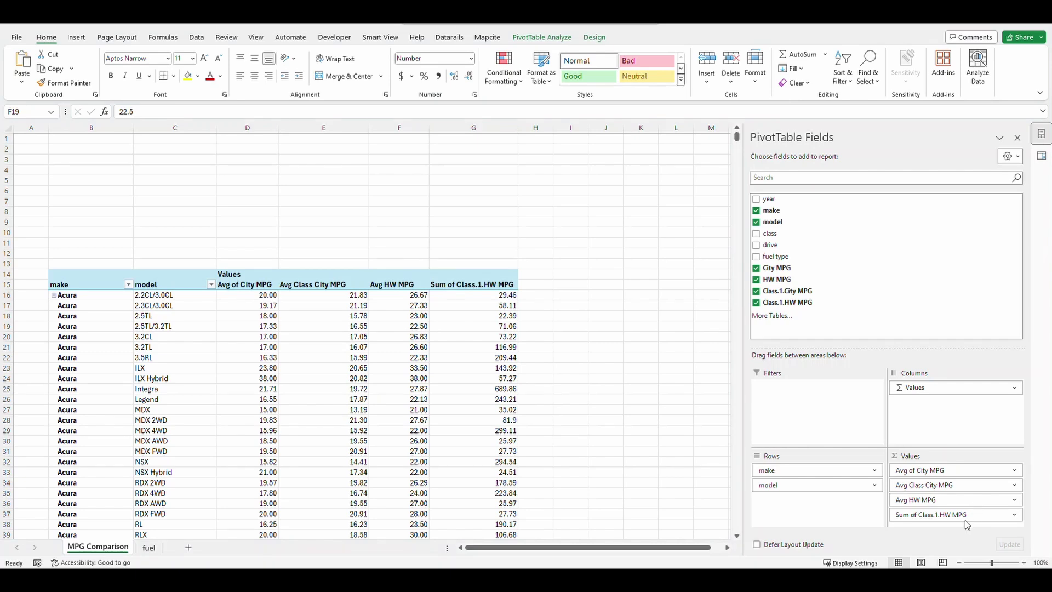
Replace the leading Sum of in the Class.1.HW MPG field name with Avg.
left_click(950, 512)
left_click(931, 500)
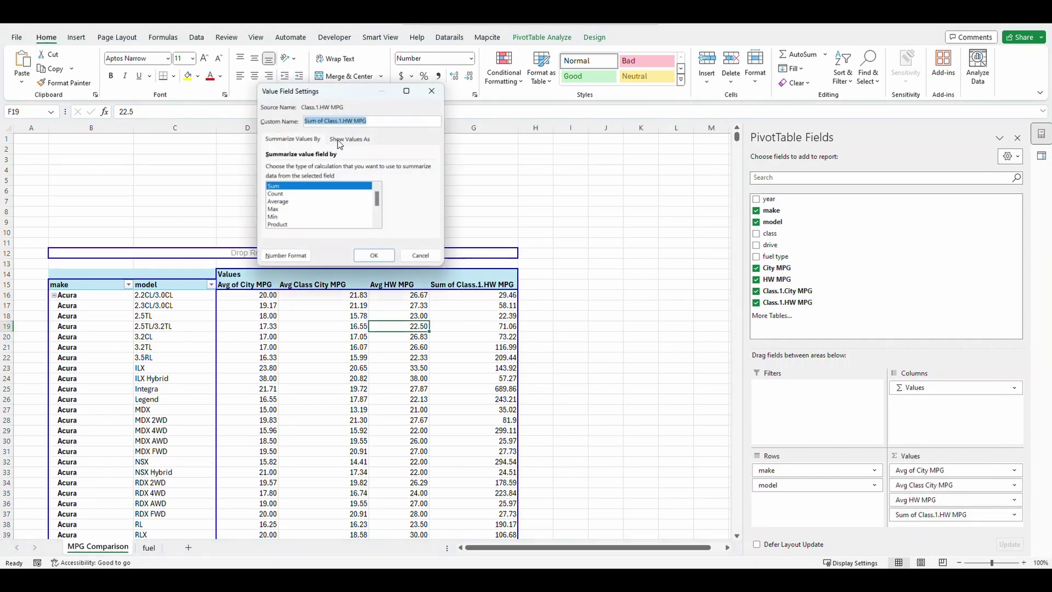
left_click(325, 122)
left_click_drag(325, 122, 290, 126)
type("Avg")
left_click(389, 258)
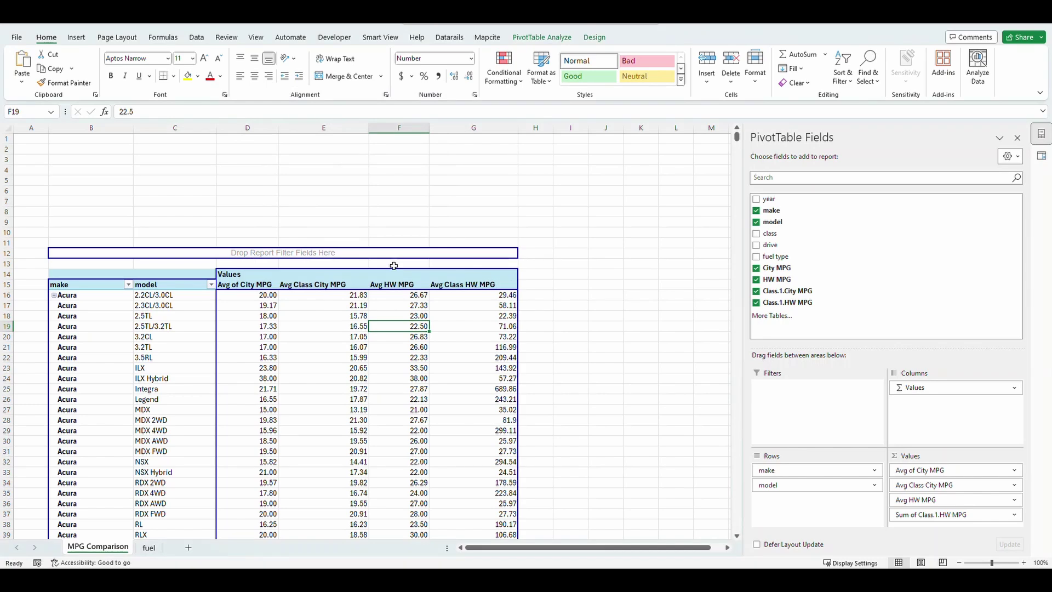
left_click(496, 378)
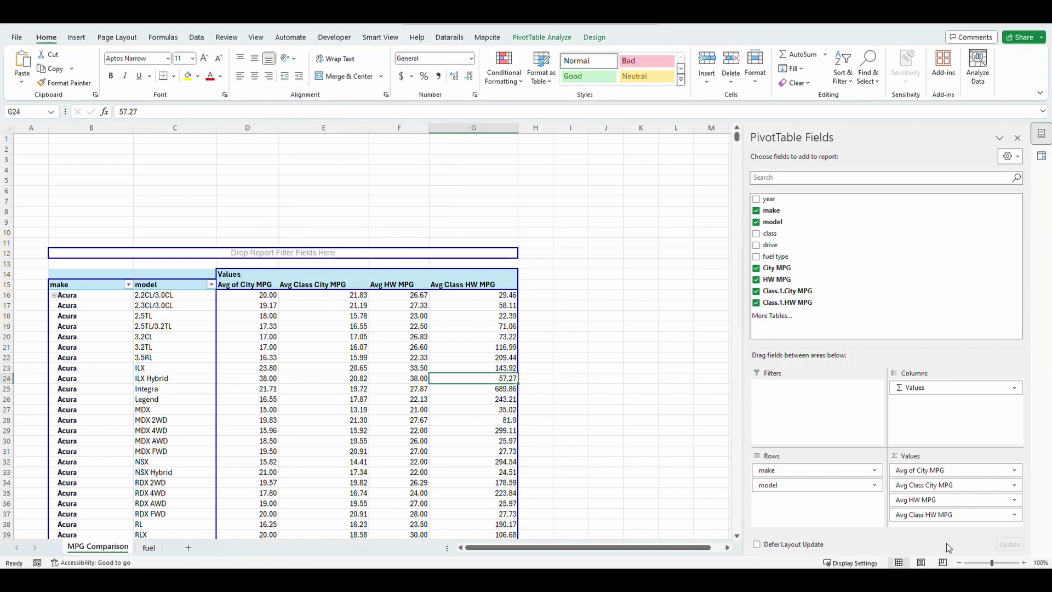
Make class highway MPG a 2-decimal average named Avg Class HW MPG.
left_click(963, 516)
left_click(937, 500)
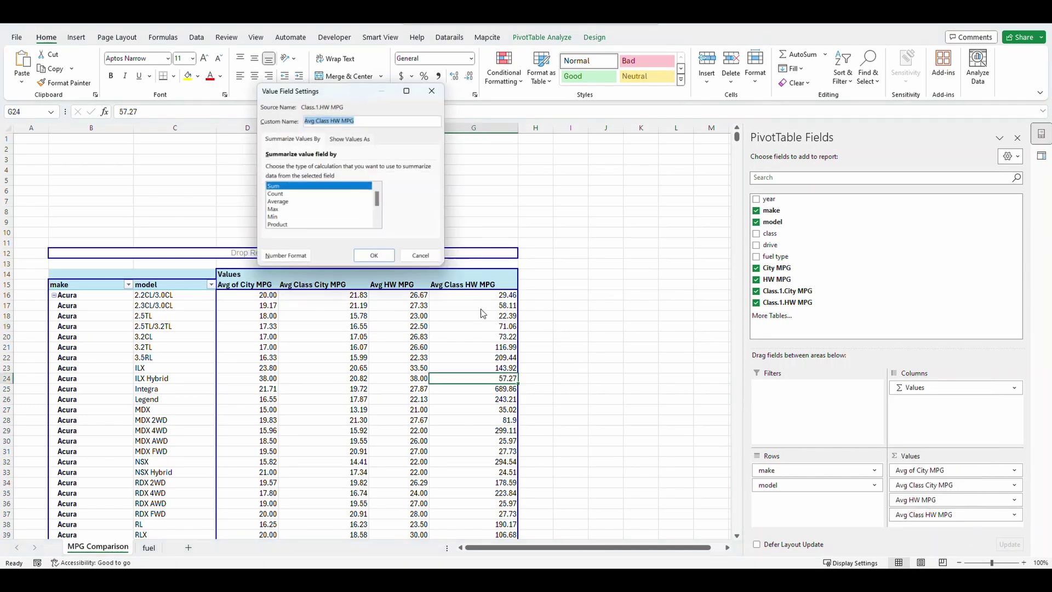
left_click(290, 258)
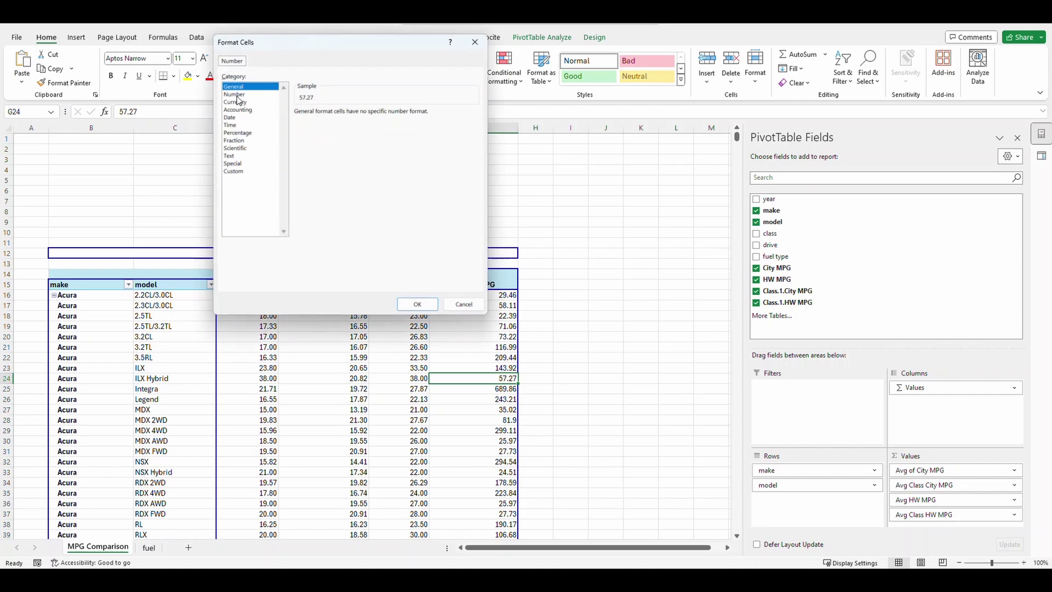
left_click(237, 96)
left_click(419, 303)
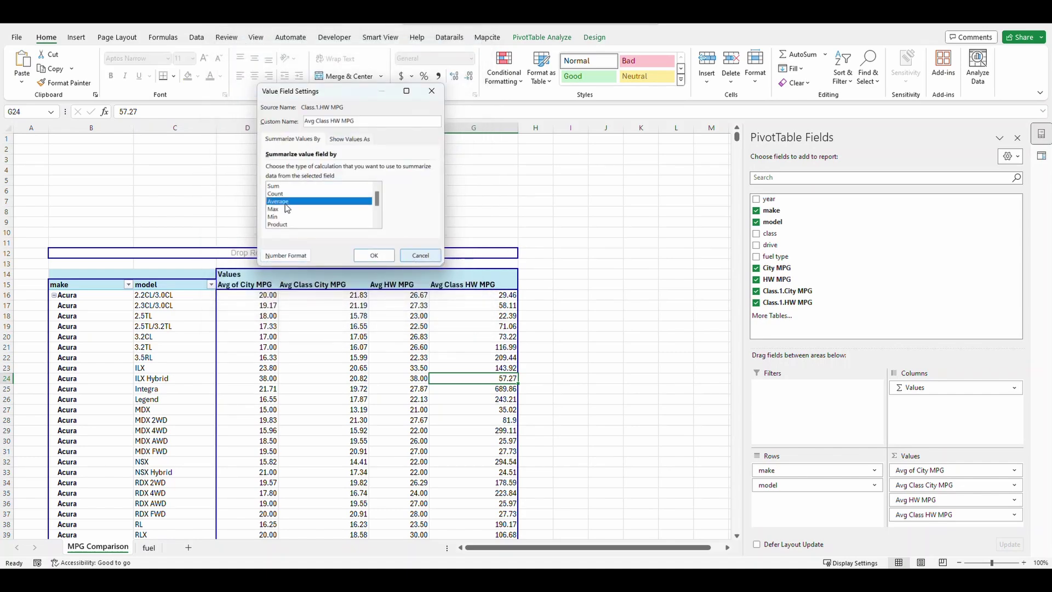
left_click(285, 205)
left_click_drag(333, 123, 318, 123)
type("g")
key("BackSpace")
key("BackSpace")
key("BackSpace")
left_click(382, 253)
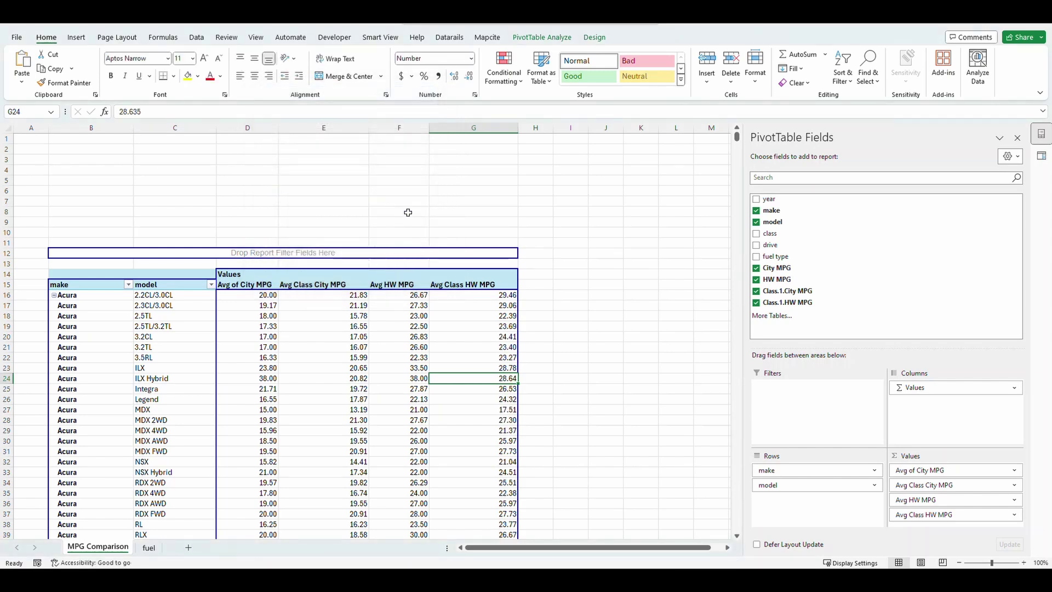
left_click(219, 391)
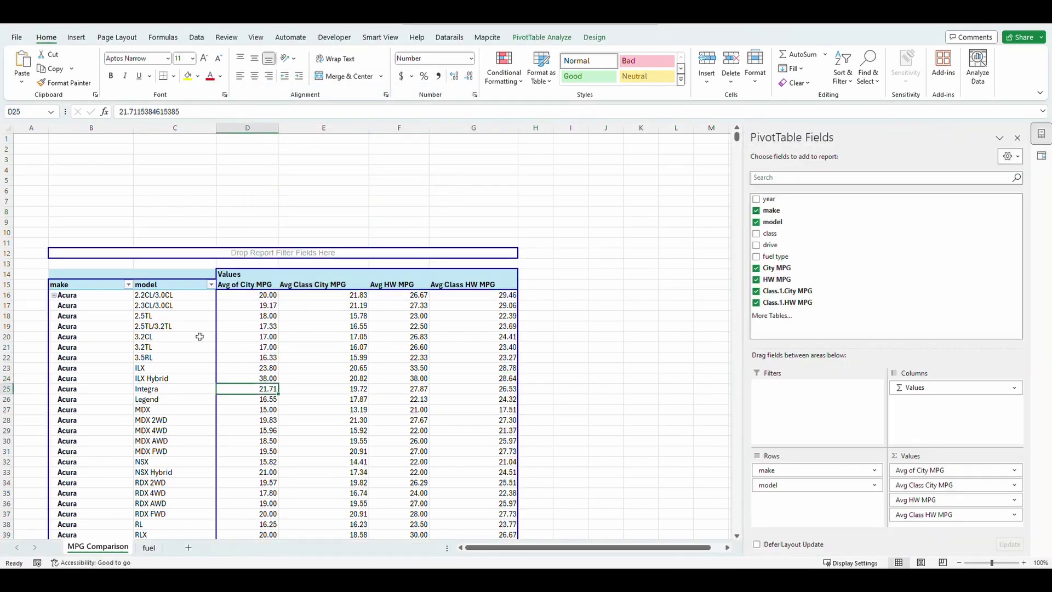
left_click(540, 37)
Insert slicers for year, class and fuel type on the PivotTable.
left_click(324, 73)
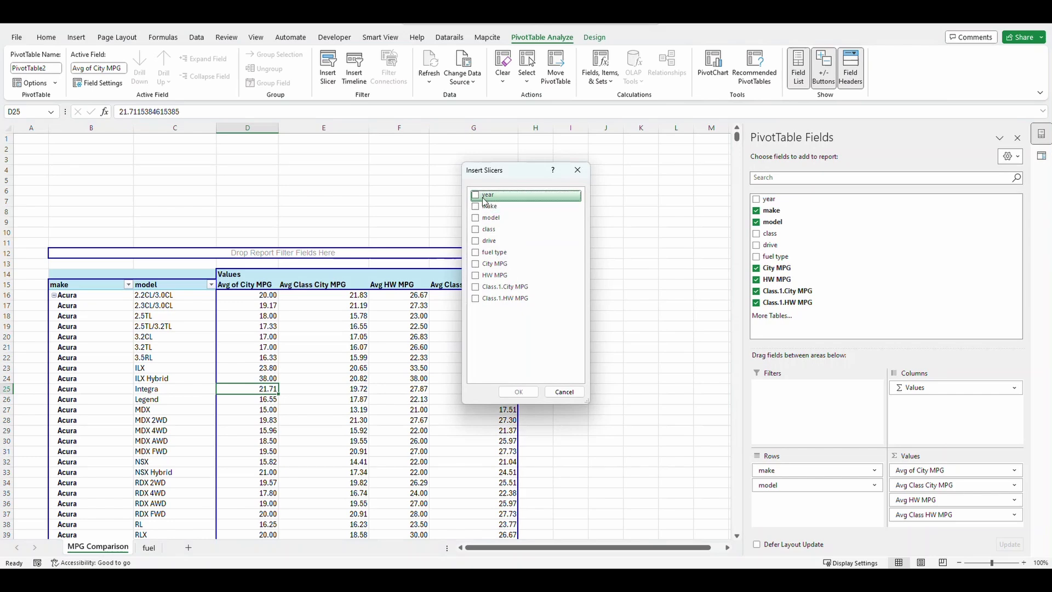
left_click(476, 196)
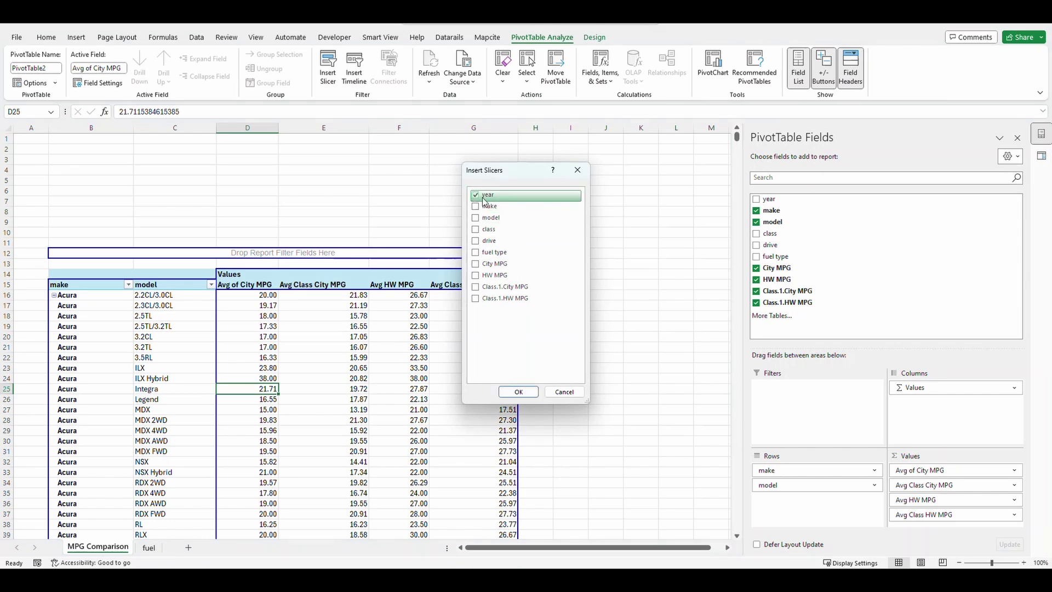
left_click(485, 230)
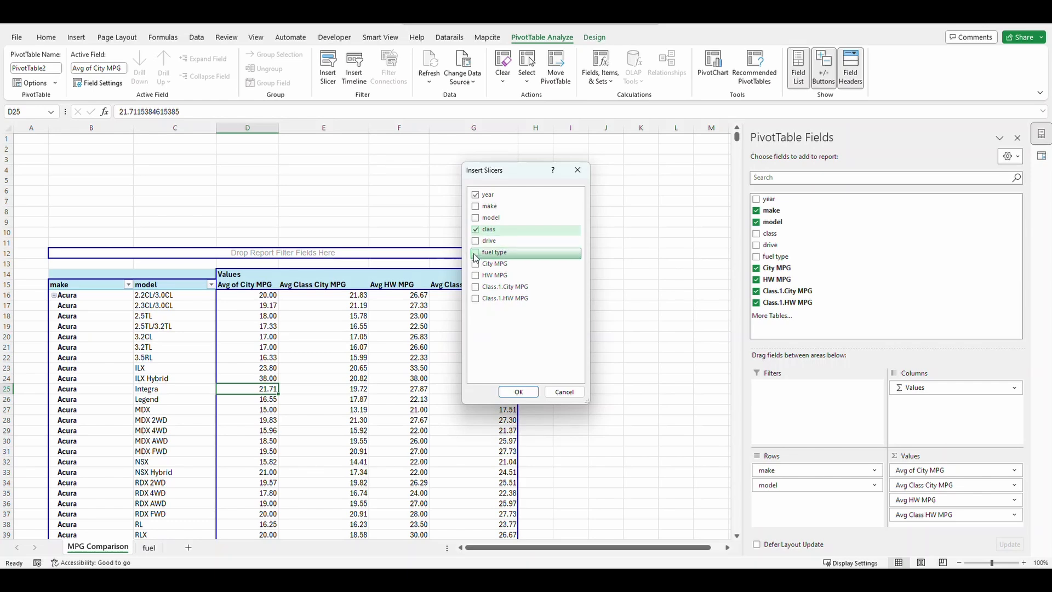
left_click(475, 254)
left_click(518, 392)
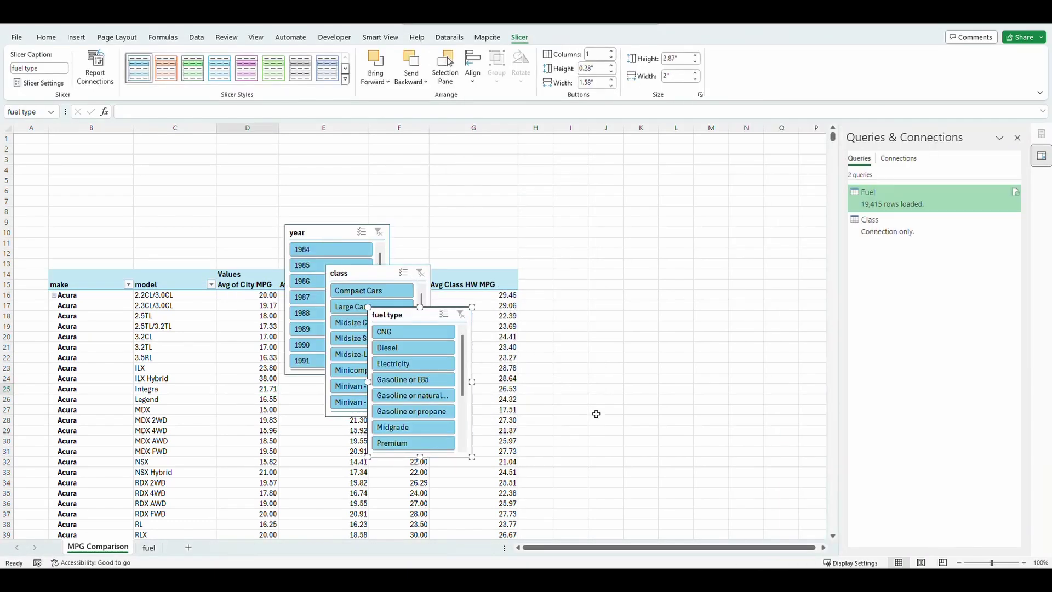
Line up the year, class and fuel type slicers along the top and shorten them.
left_click_drag(328, 232, 93, 142)
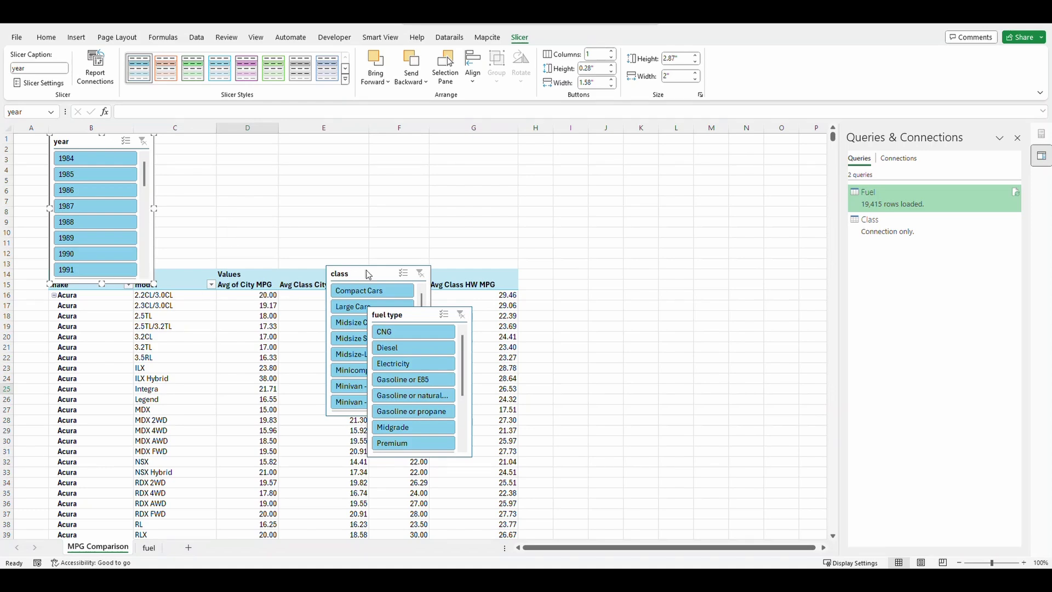
left_click_drag(368, 274, 200, 142)
left_click_drag(401, 315, 293, 141)
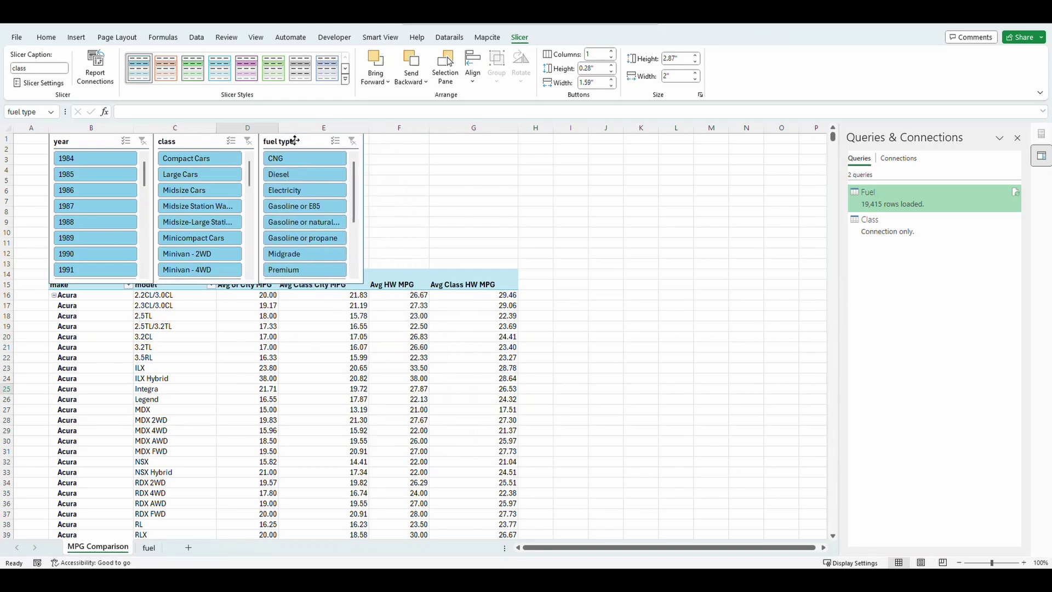
left_click(208, 141, "ctrl")
left_click(124, 141, "ctrl")
left_click_drag(202, 284, 199, 268)
Filter the pivot with the slicers to Midsize Cars on Regular fuel.
left_click(474, 253)
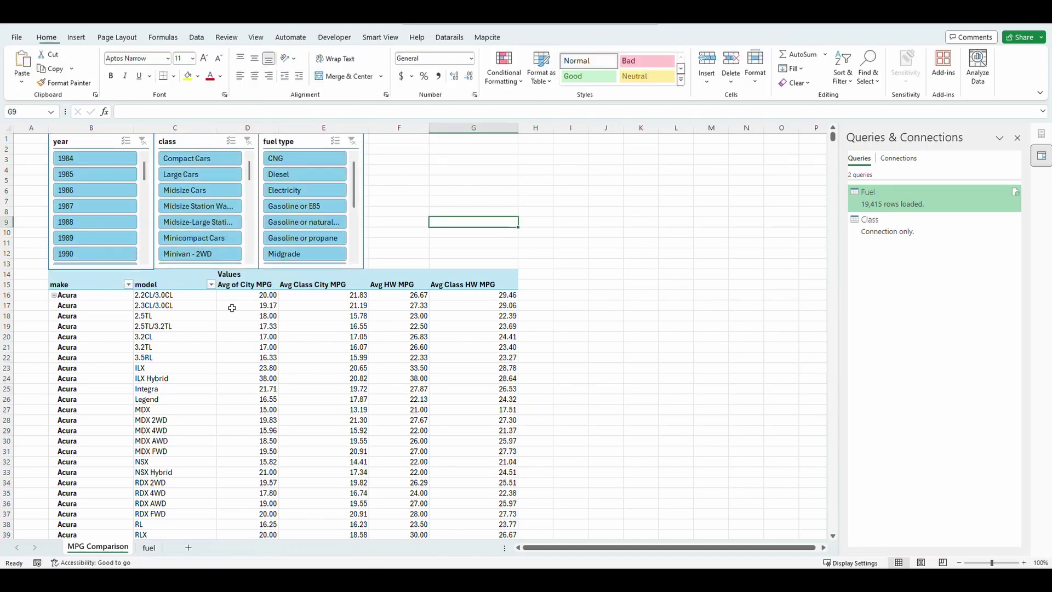
left_click(164, 336)
key("ctrl+space")
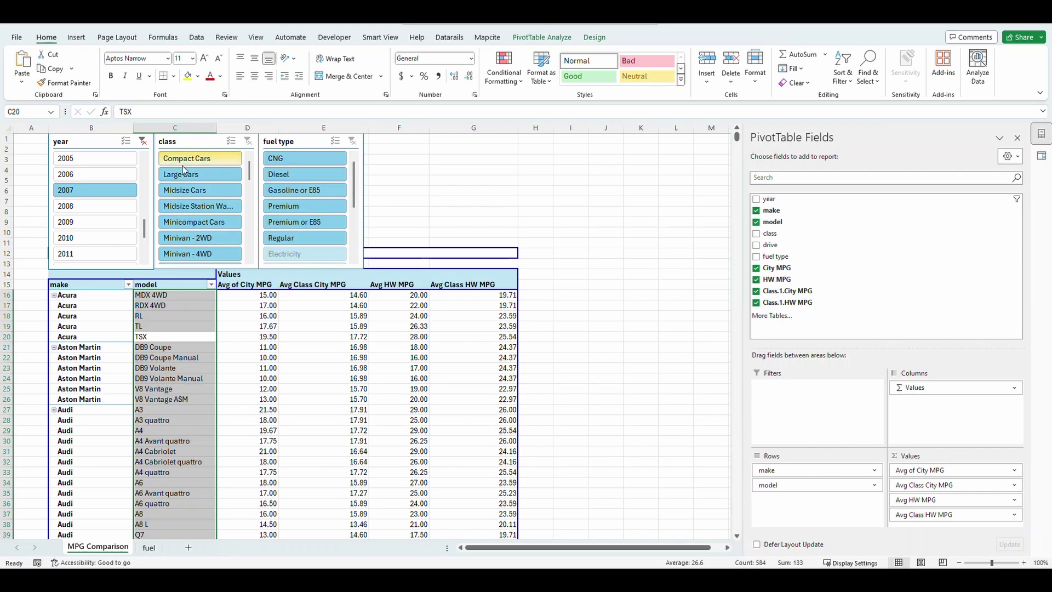
left_click(206, 190)
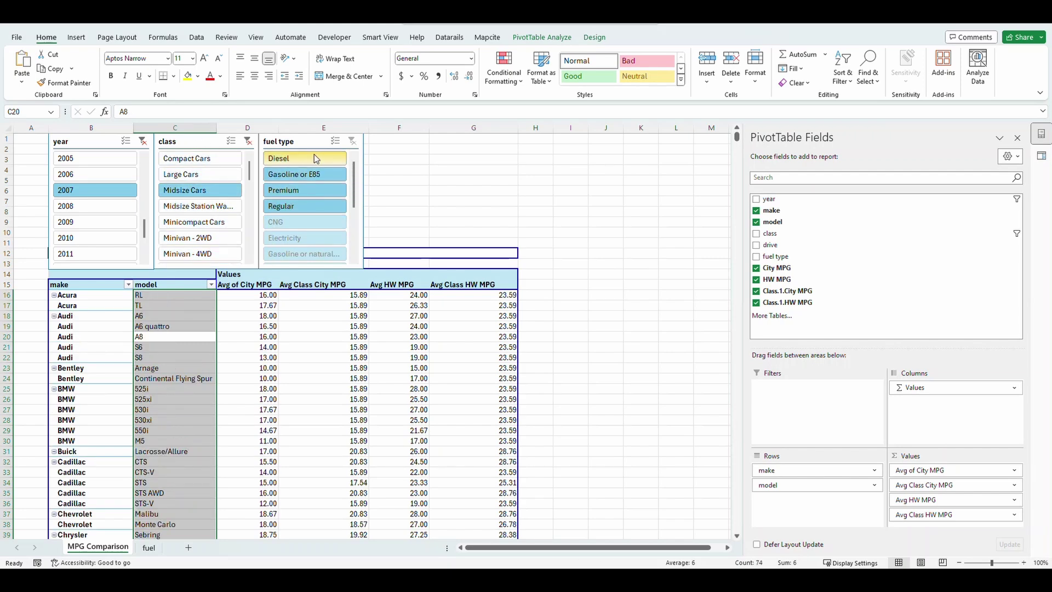
left_click(291, 206)
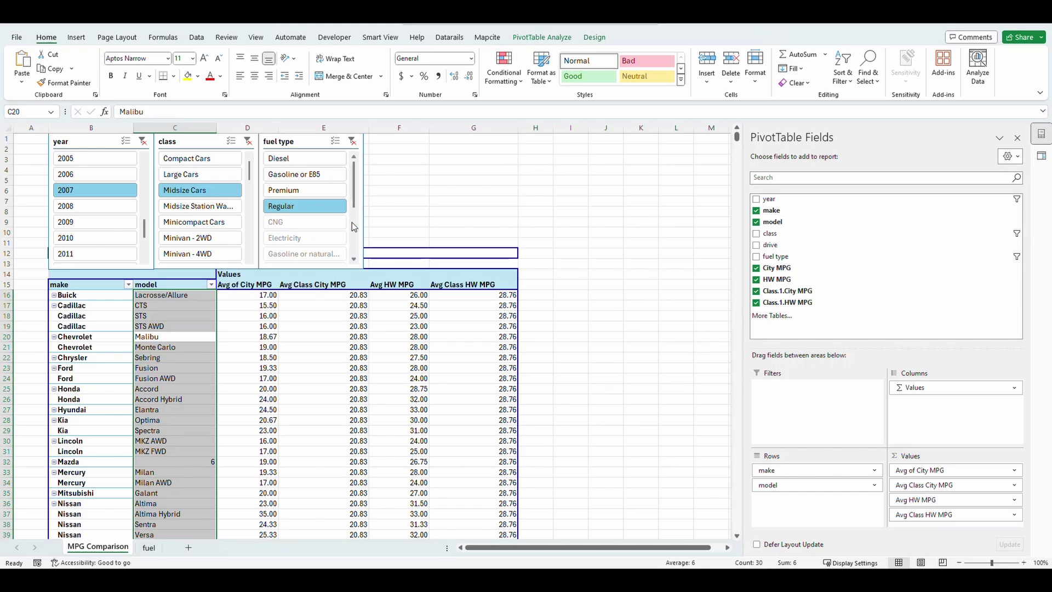
Check the Lacrosse/Allure row against class averages of 20.83 city and 28.76 highway.
left_click(457, 214)
scroll(236, 335, "down", 3)
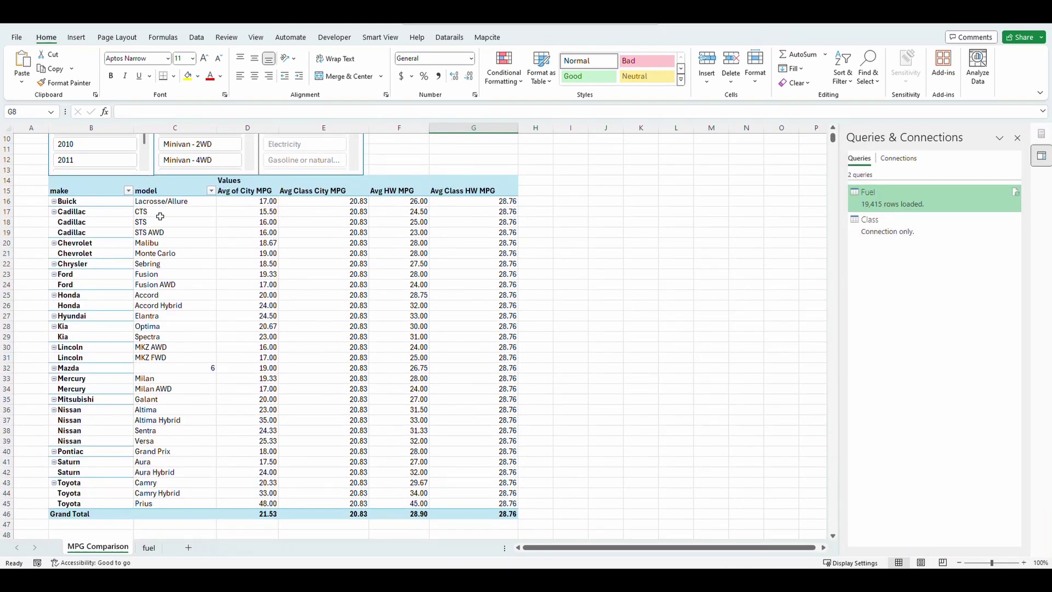
left_click(268, 202)
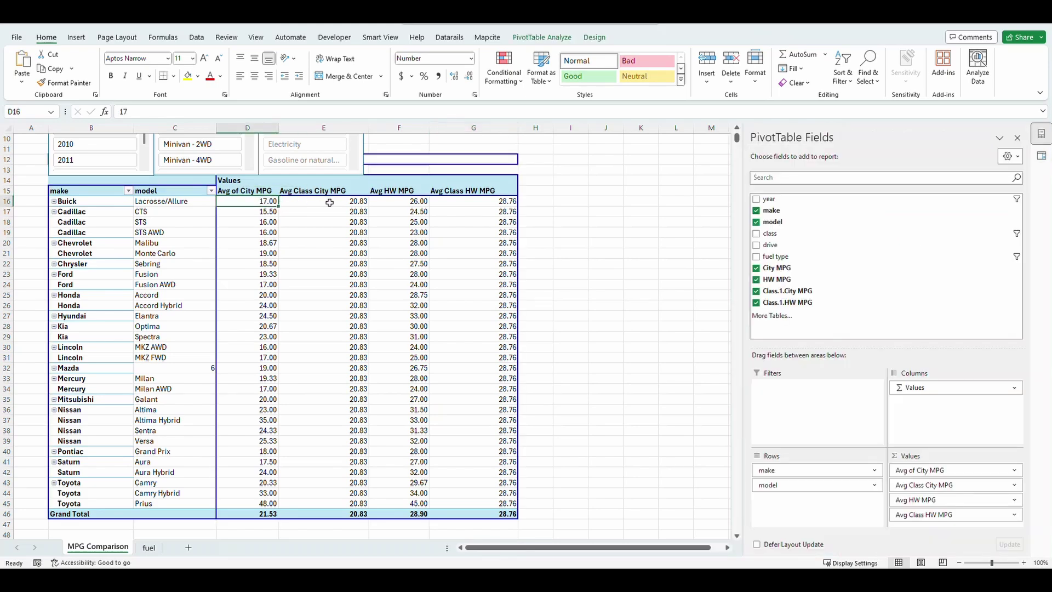
left_click(328, 202)
left_click(411, 202)
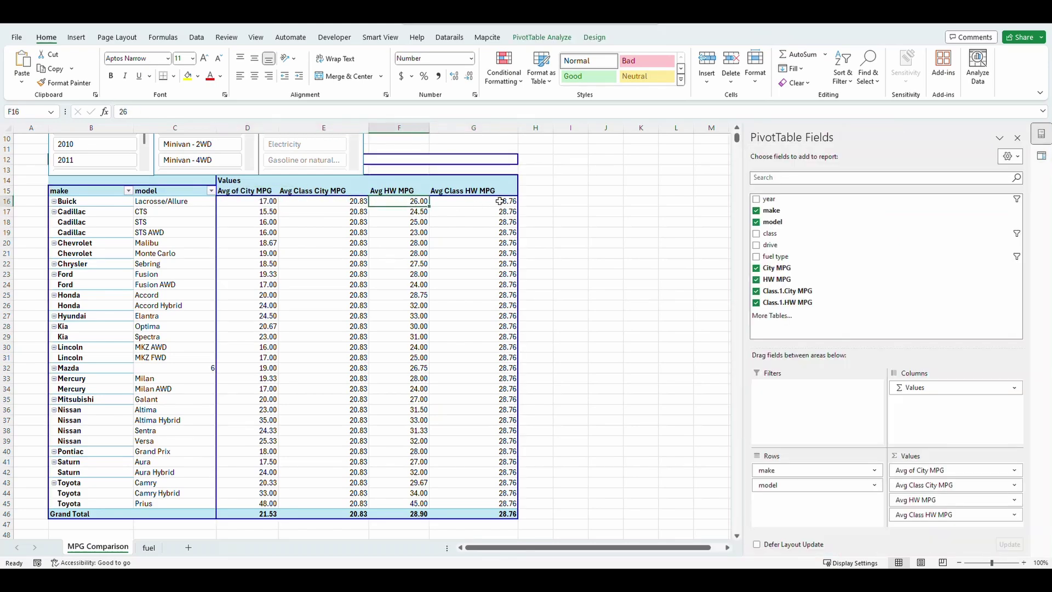
left_click(500, 205)
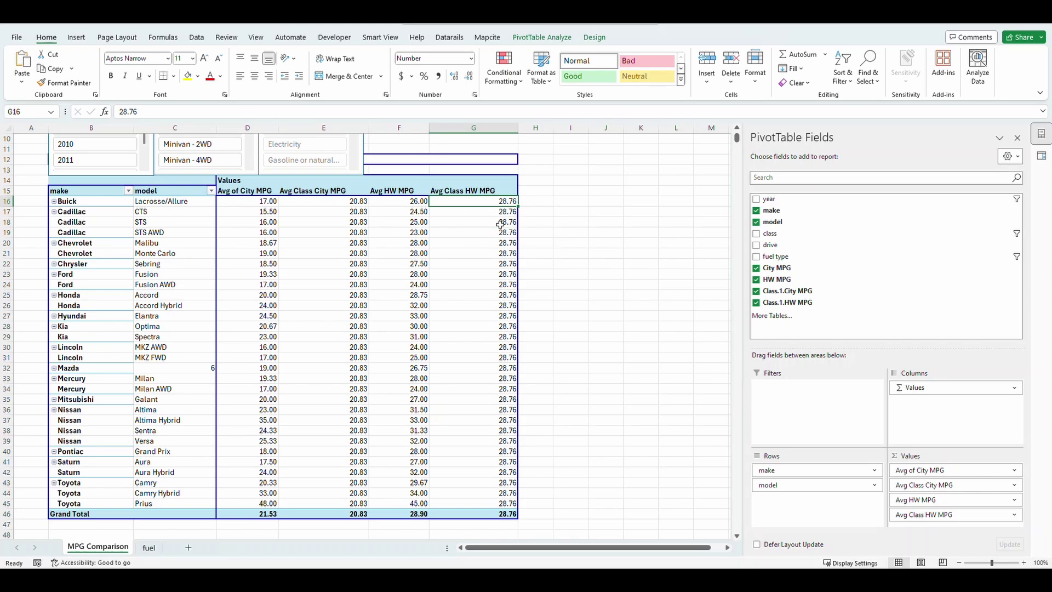
scroll(500, 224, "up", 3)
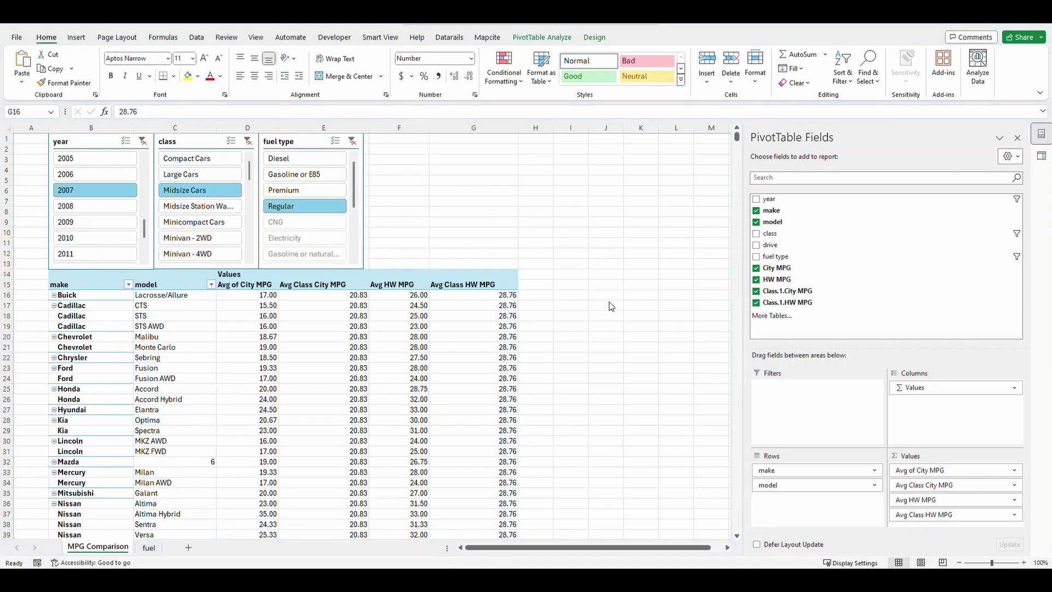
left_click(301, 315)
Apply a red-yellow-green colour scale to the first Avg of City MPG cell, D16.
left_click(263, 295)
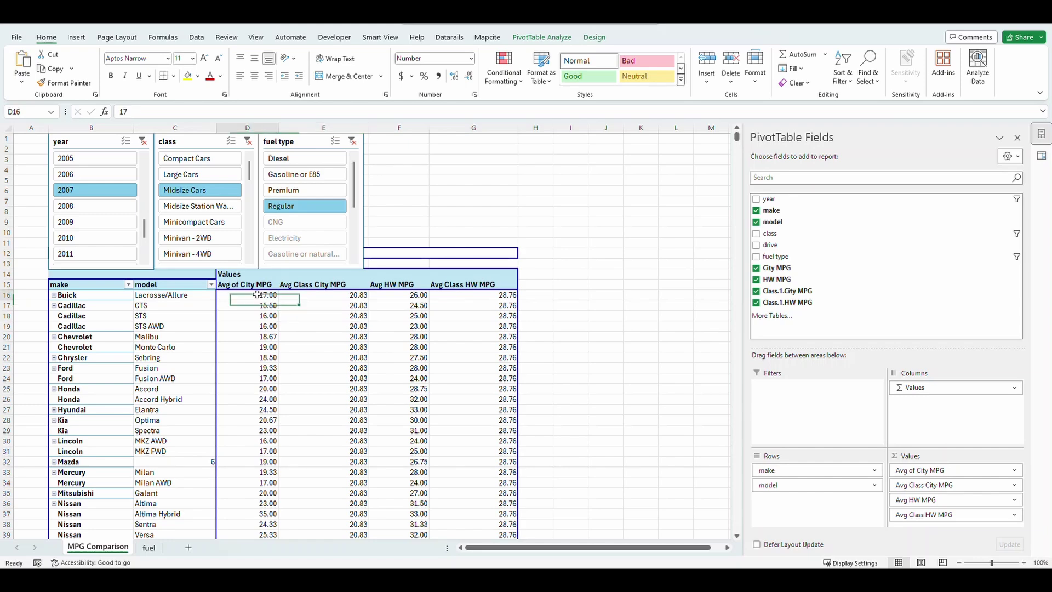
left_click(514, 82)
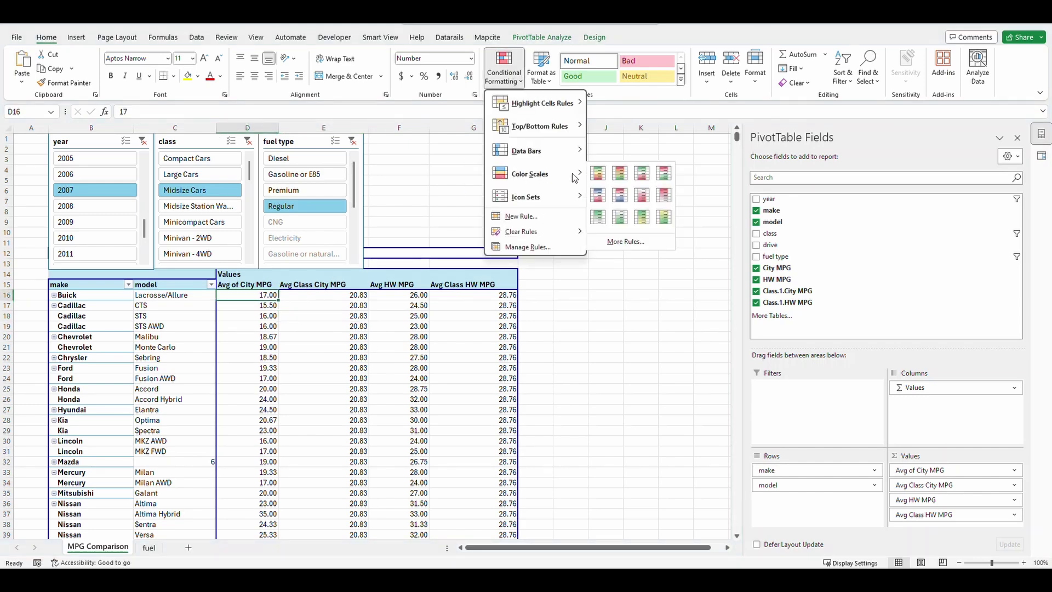
left_click(601, 172)
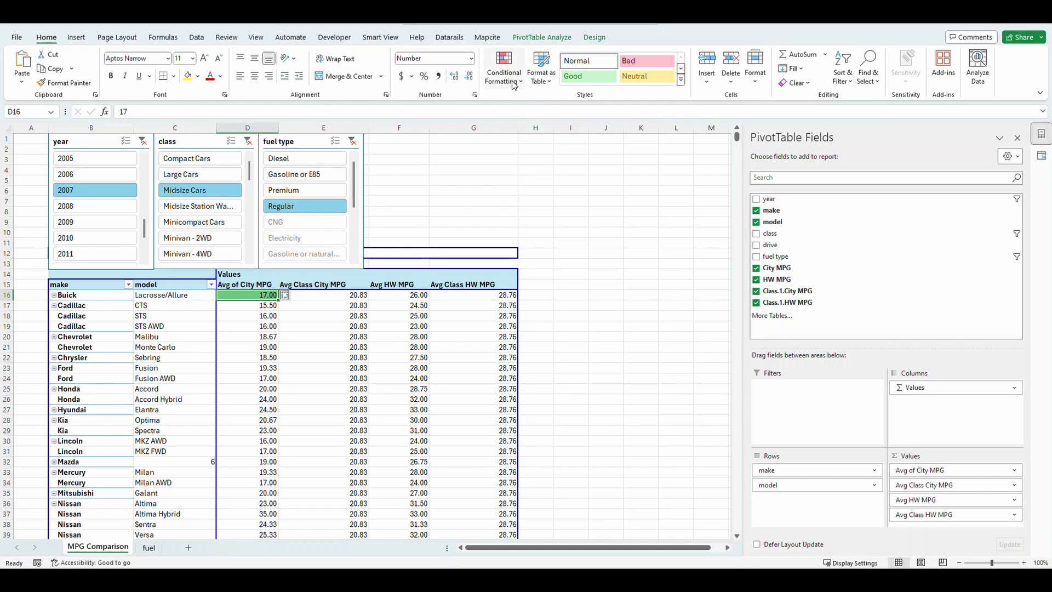
Edit the colour-scale rule to cover all cells showing Avg of City MPG values.
left_click(504, 66)
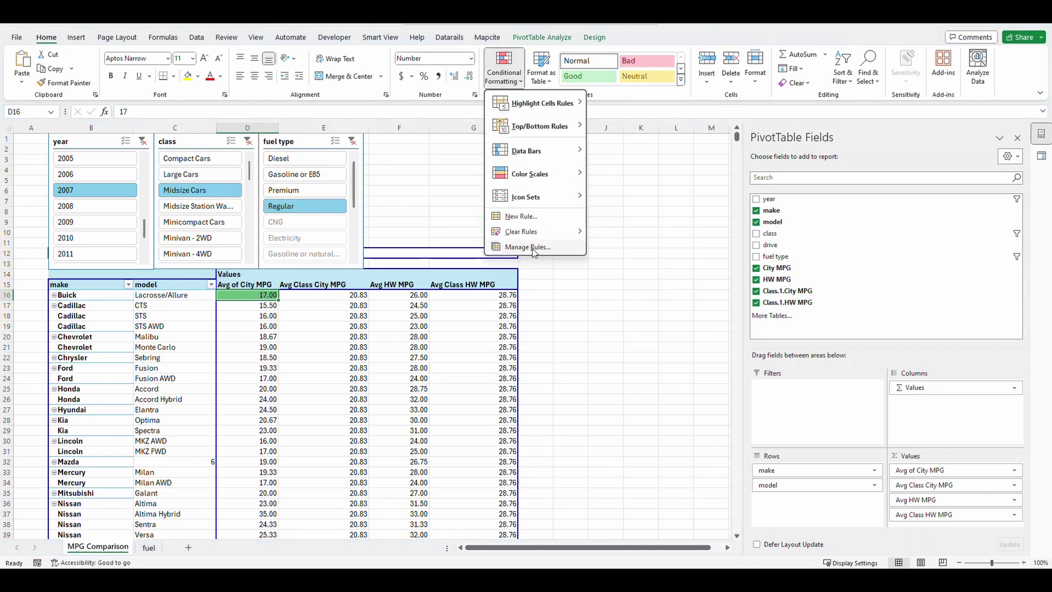
left_click(527, 246)
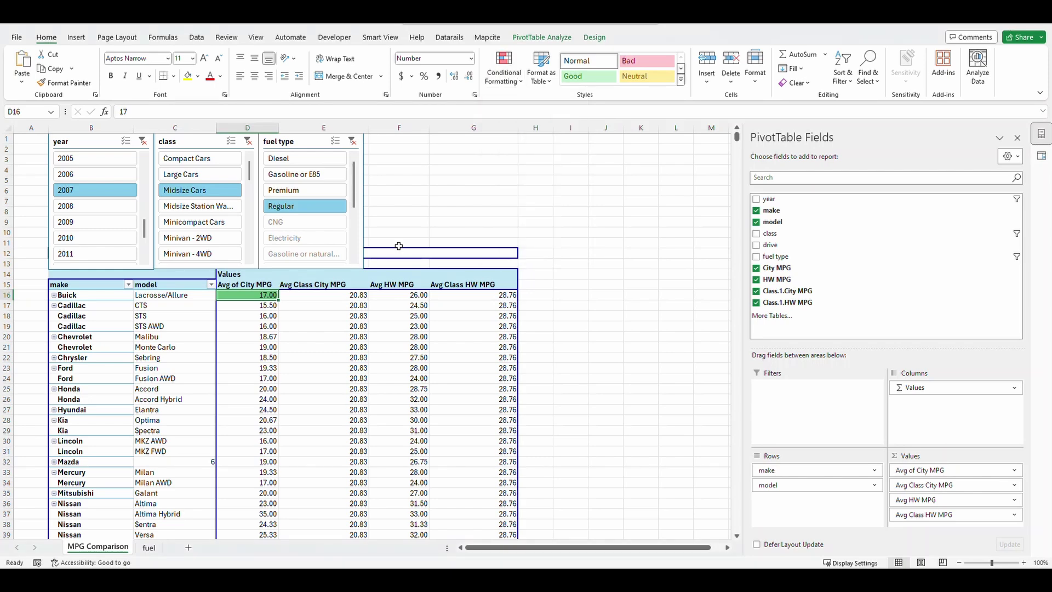
double_click(268, 183)
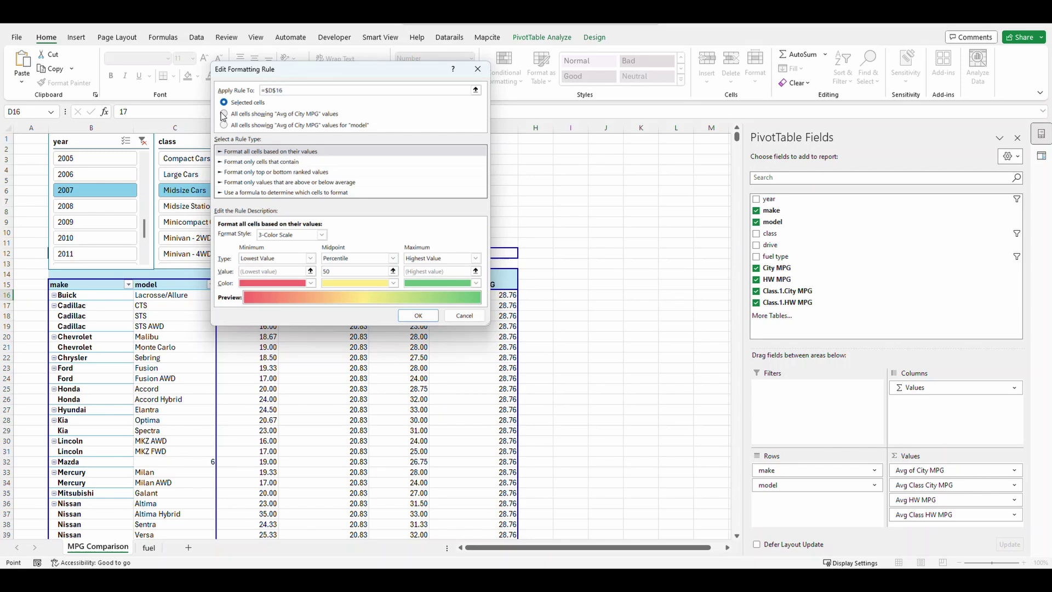
left_click(224, 114)
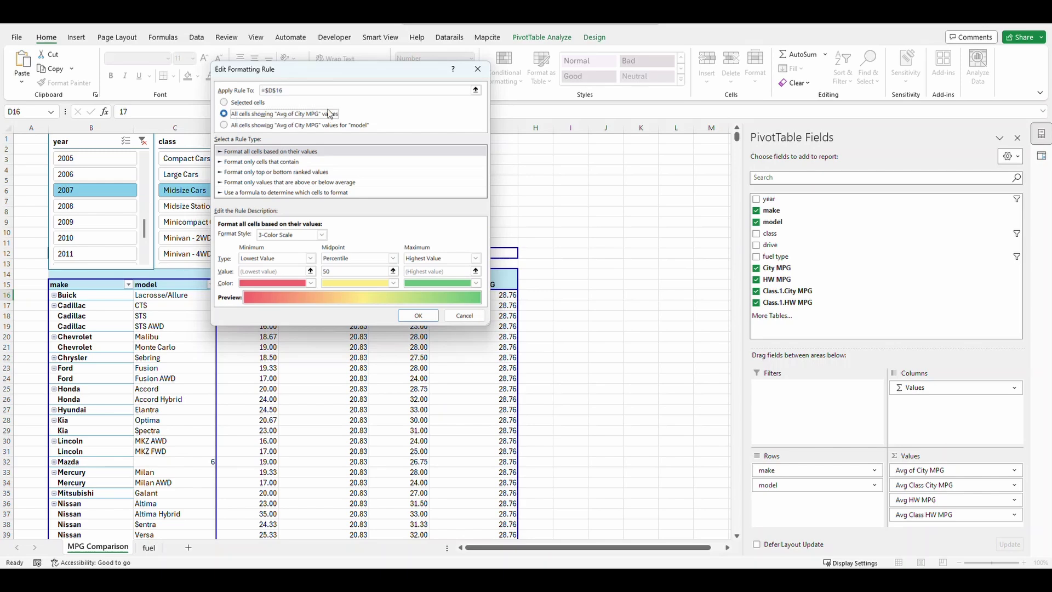
left_click(418, 315)
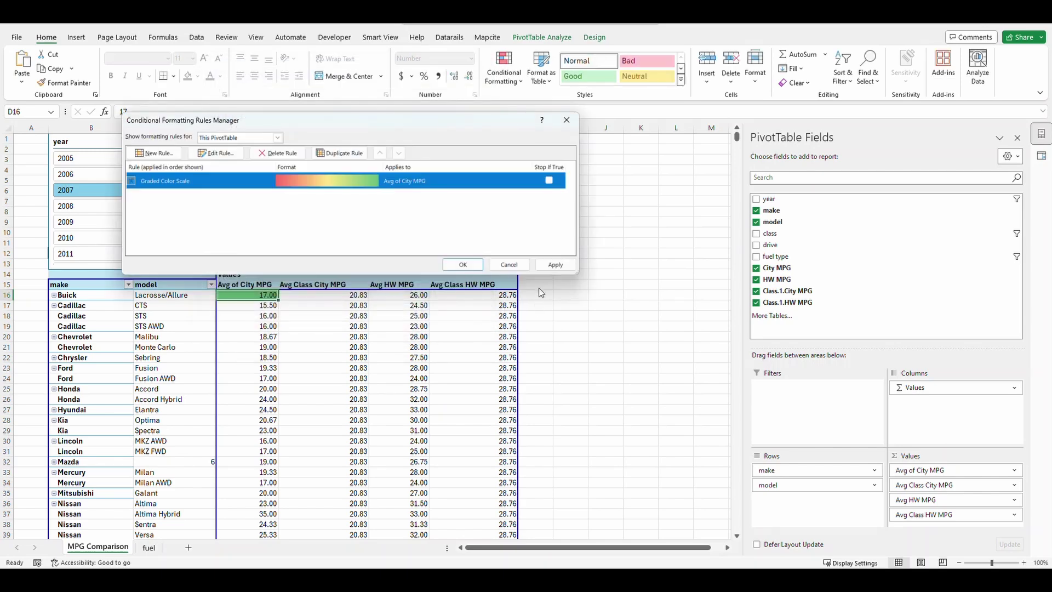
left_click(552, 265)
left_click(462, 264)
left_click(399, 347)
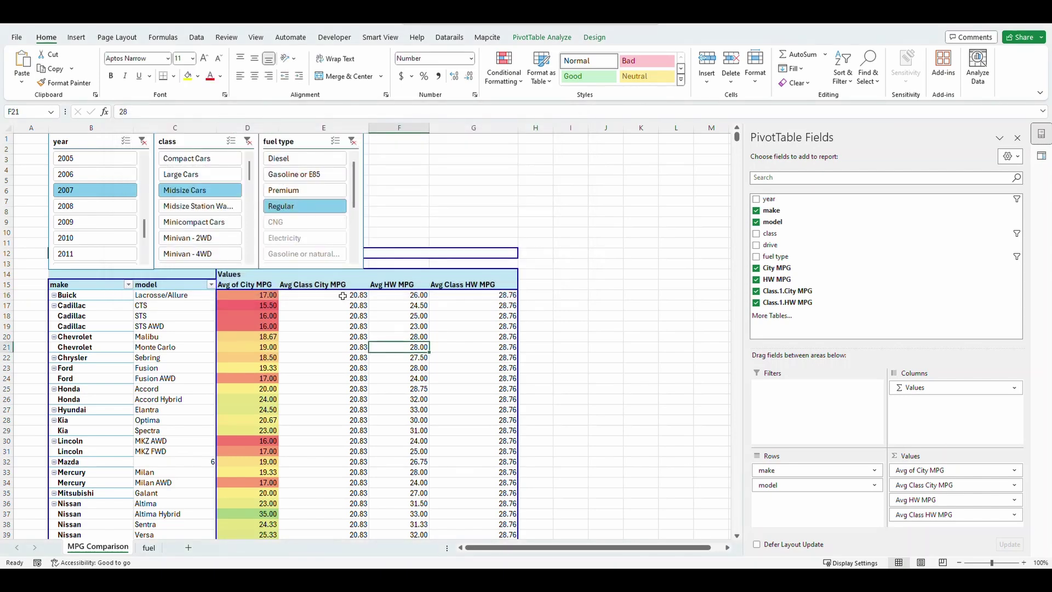
left_click(342, 296)
Inspect the shaded city MPG values, such as the Prius at 48 and the Monte Carlo row.
scroll(403, 371, "down", 4)
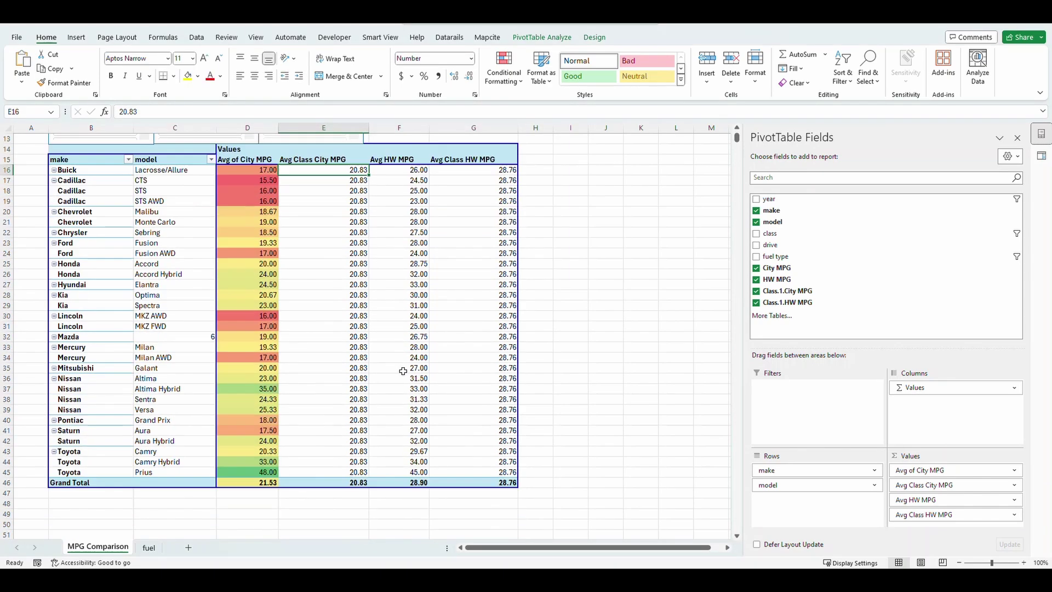
scroll(403, 371, "down", 4)
scroll(402, 372, "up", 6)
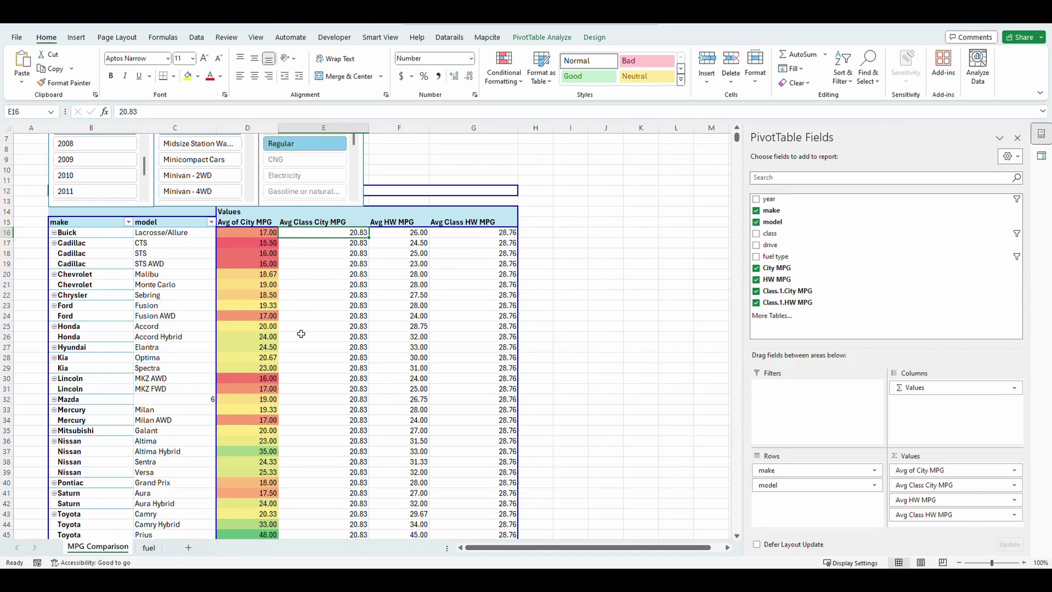
scroll(302, 358, "down", 2)
left_click(274, 472)
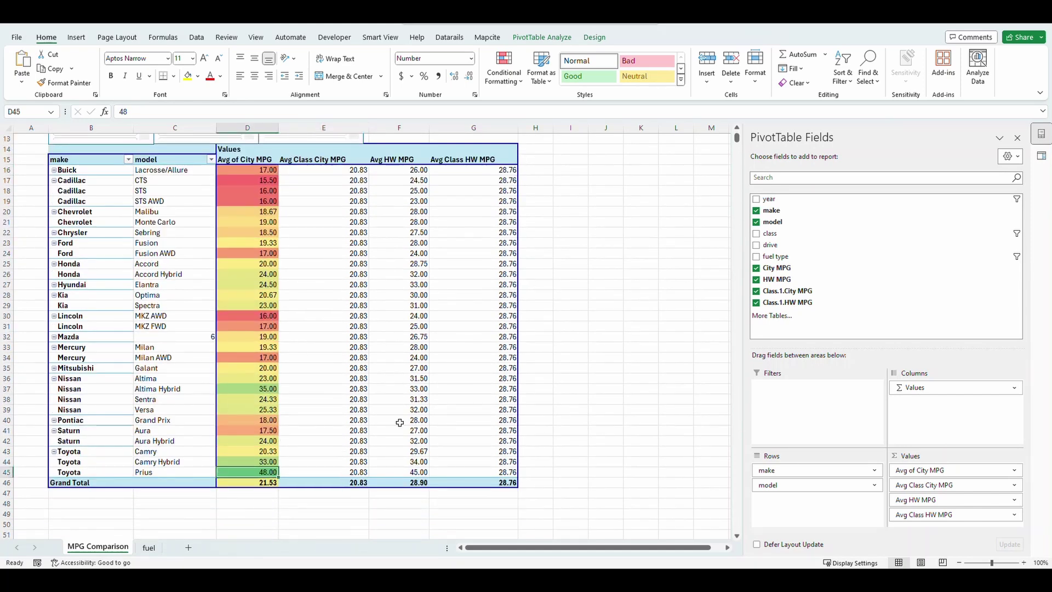
scroll(400, 422, "up", 2)
left_click(261, 282)
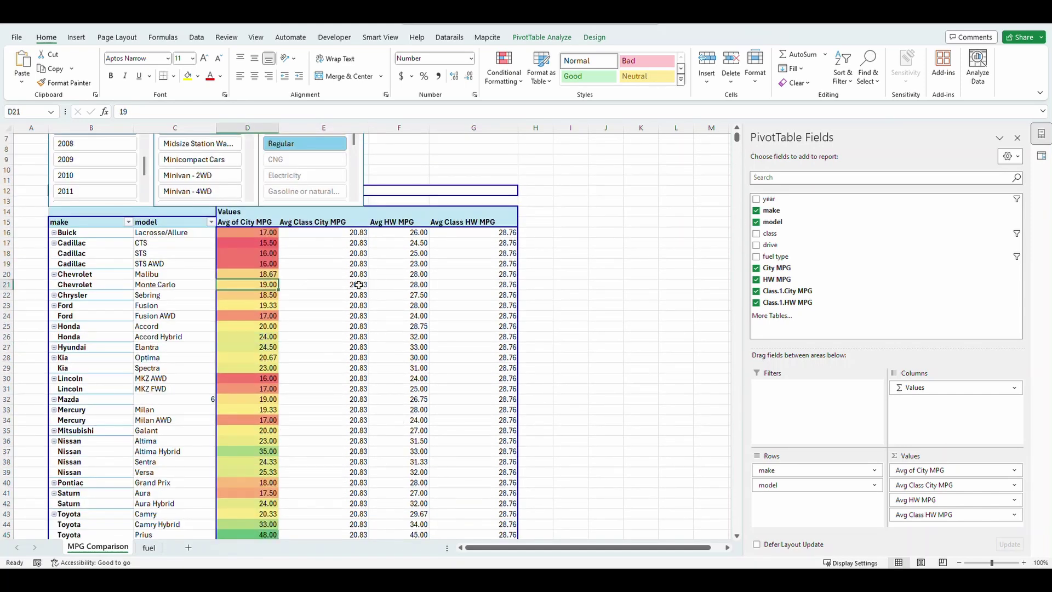
left_click(358, 285)
scroll(314, 265, "up", 2)
Clear the class slicer filter and check the hearse's city MPG 13 against its 16.65 average.
left_click(247, 141)
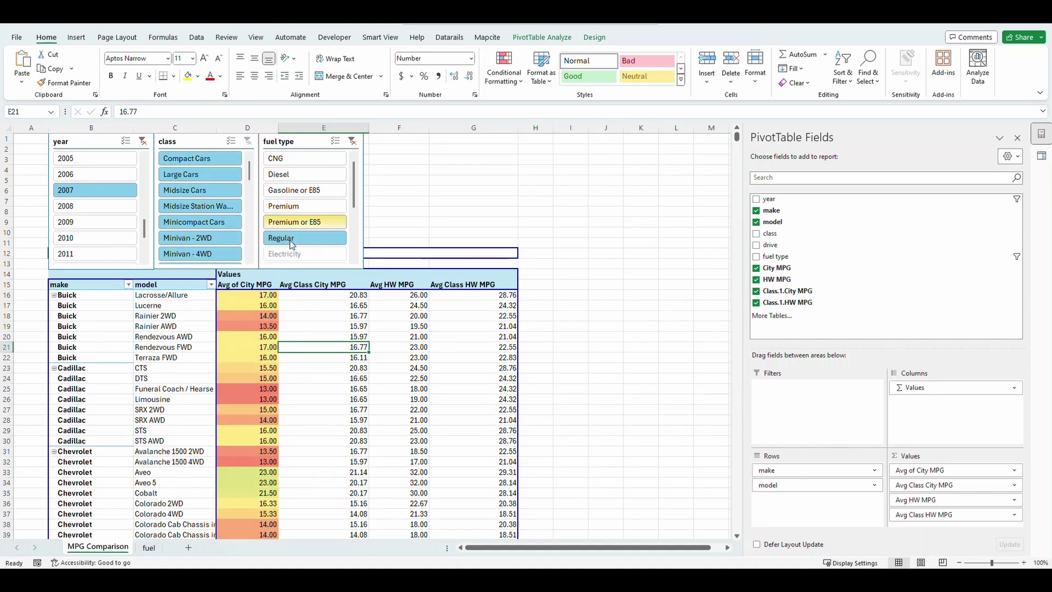
scroll(292, 414, "down", 3)
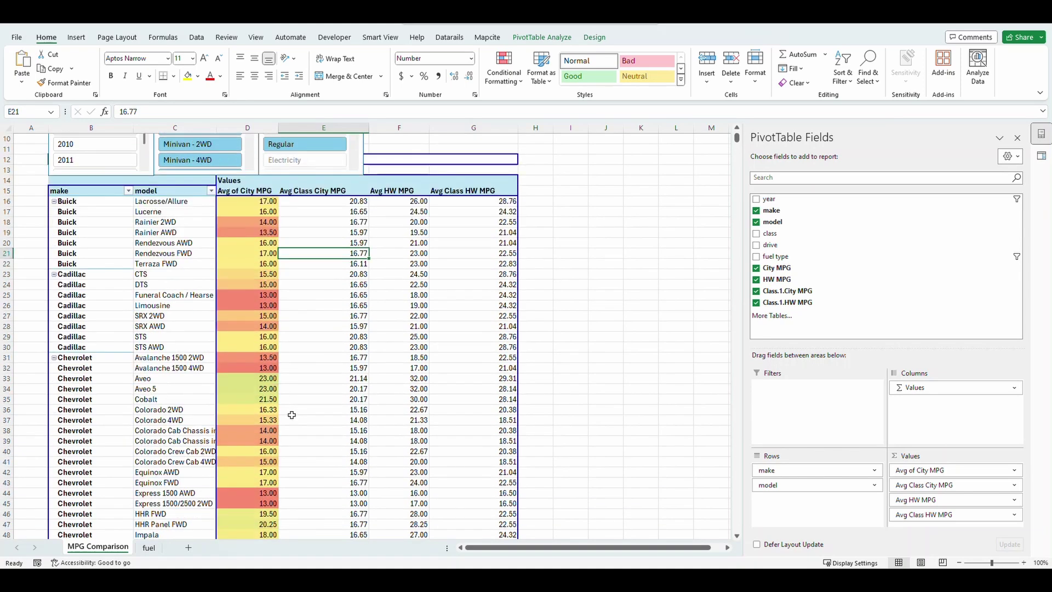
left_click(414, 295)
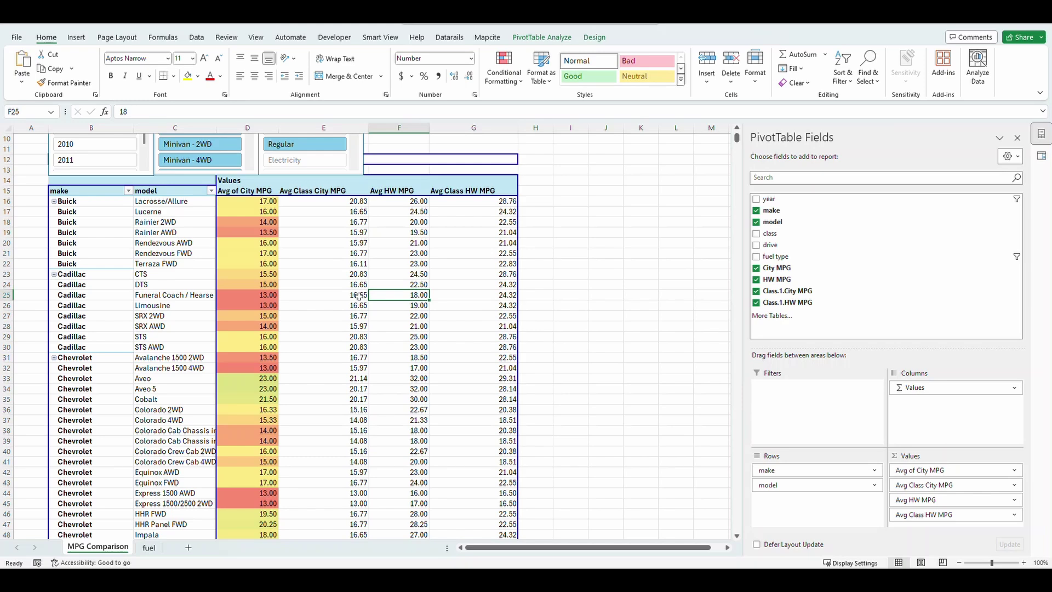
left_click_drag(350, 294, 71, 294)
left_click(259, 295)
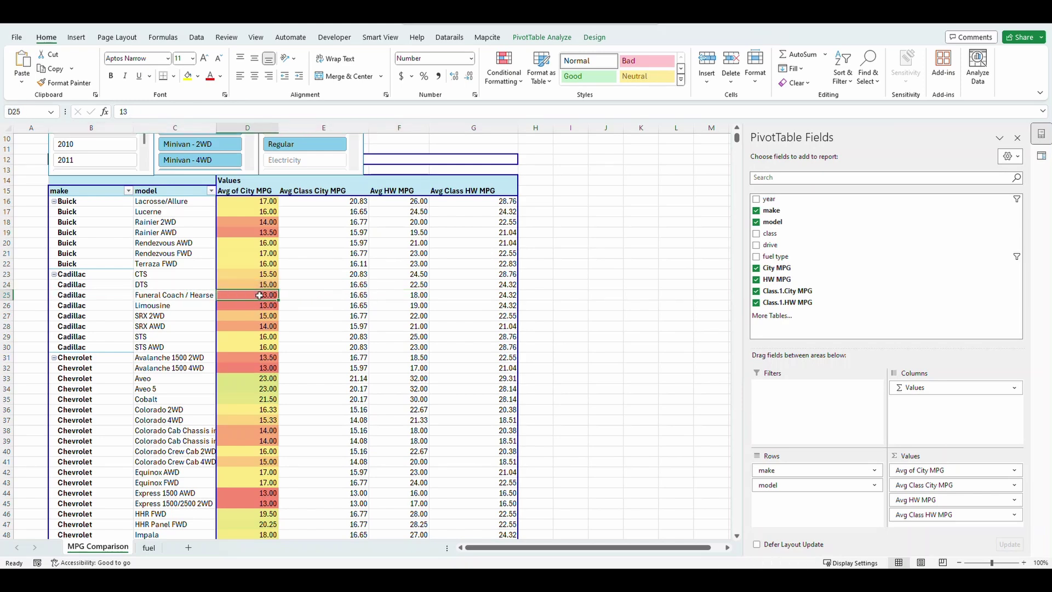
left_click(362, 296)
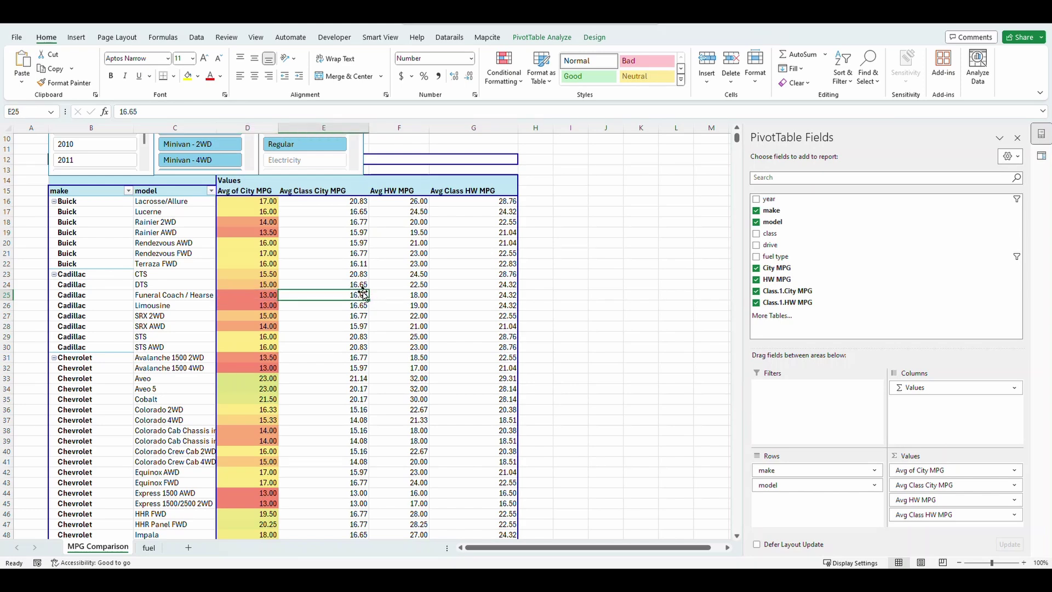
Review the hearse's highway values, then select H21 so the Queries & Connections pane returns.
mouse_move(360, 295)
left_click_drag(419, 296, 484, 296)
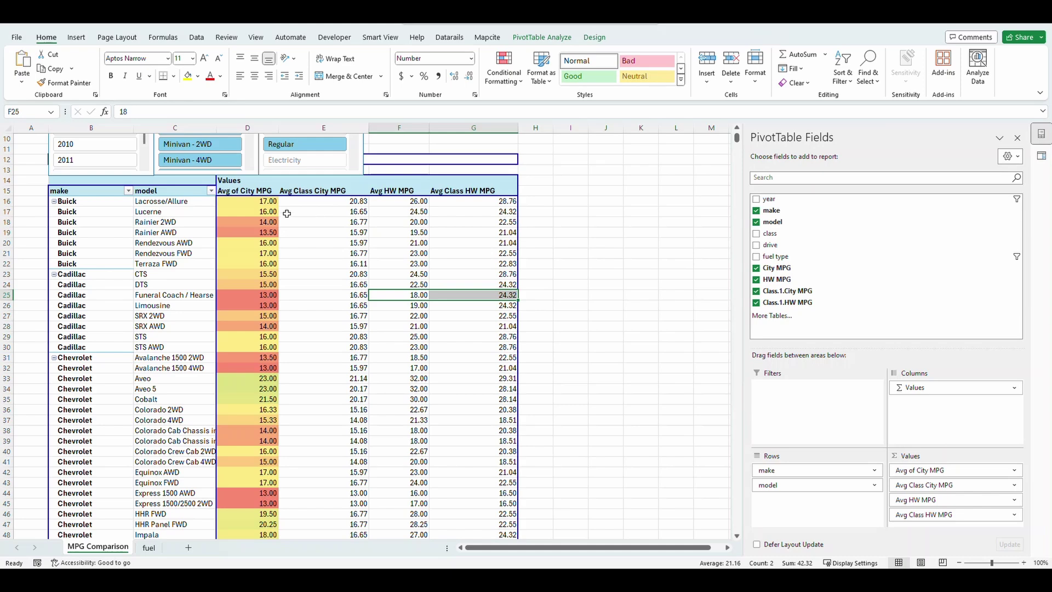
left_click_drag(268, 201, 268, 294)
left_click(530, 254)
scroll(514, 276, "up", 3)
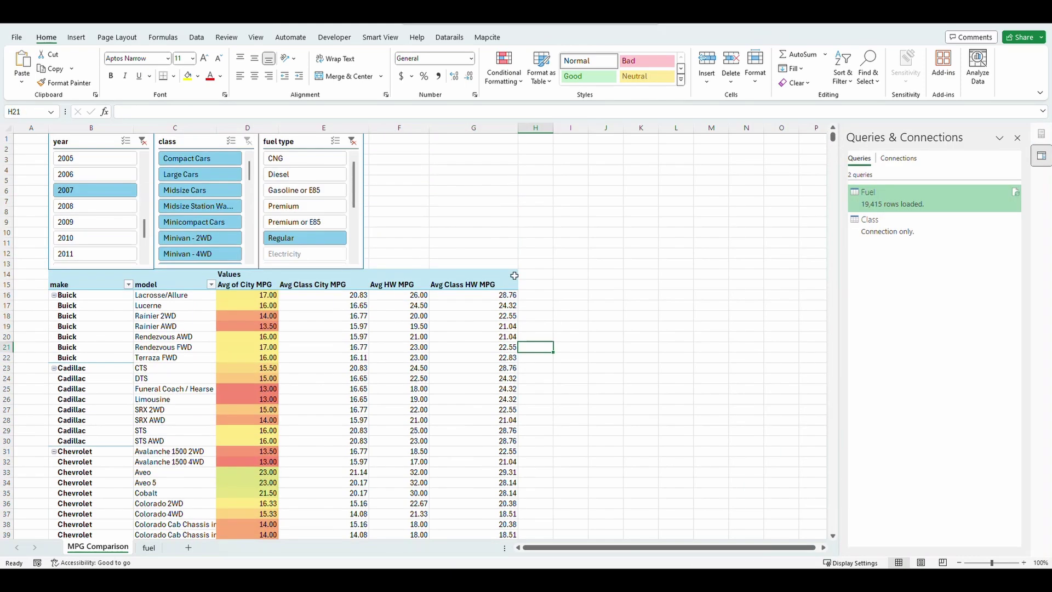